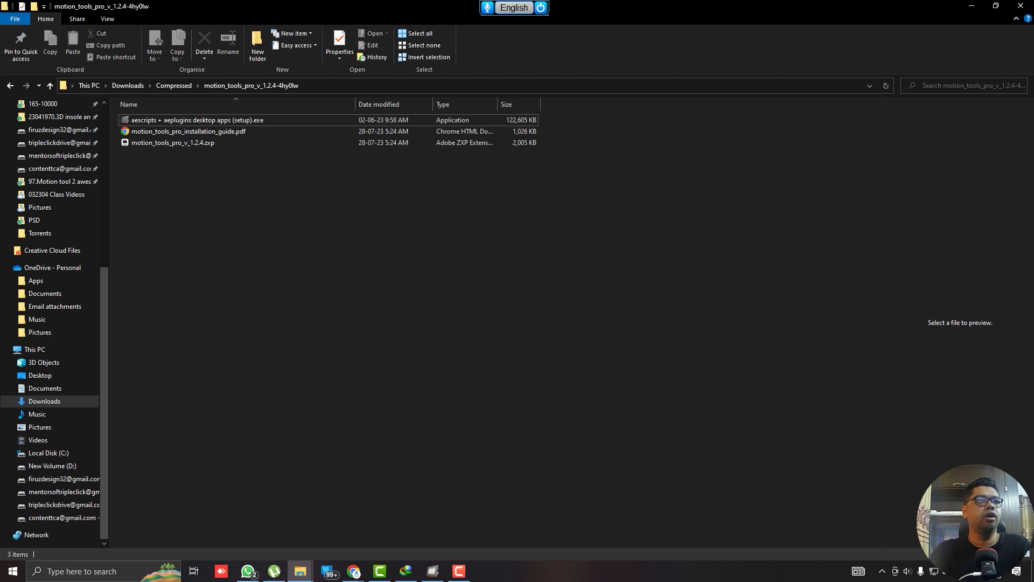
- Bring up the ZXP/UXP Installer and look up zxp in the Windows search
{"action": "left_click", "coordinate": [433, 571]}
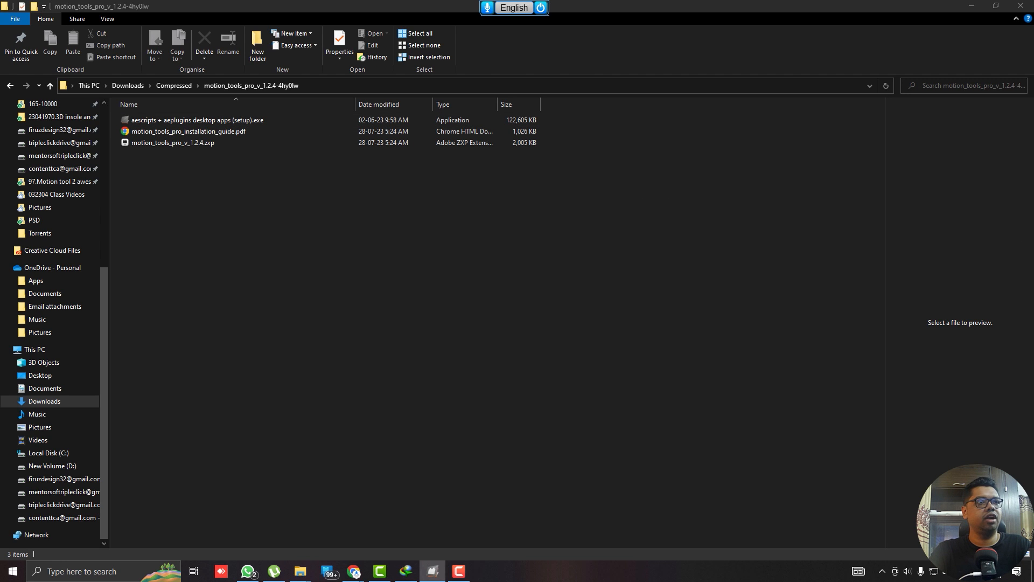
{"action": "left_click", "coordinate": [13, 571]}
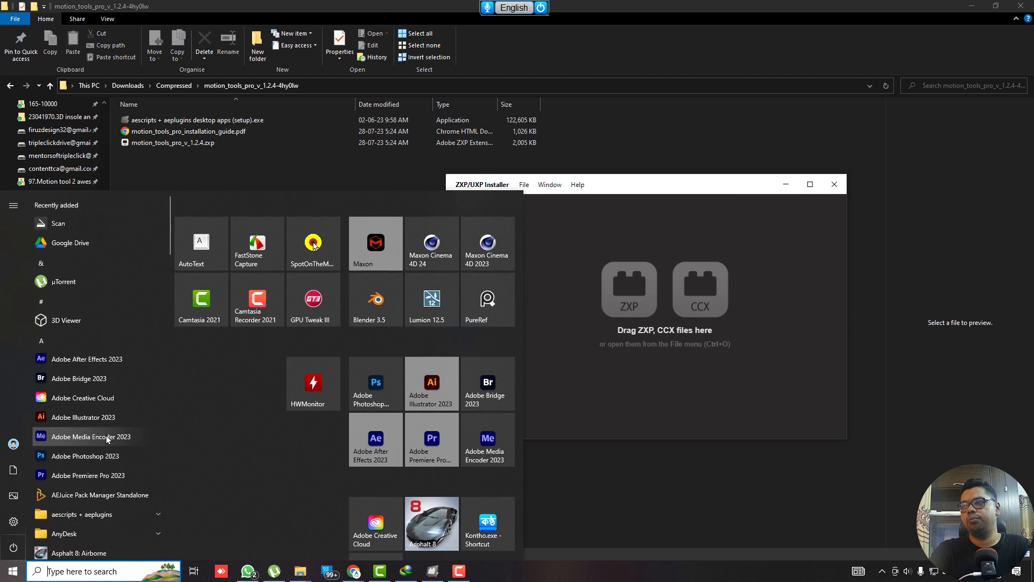
{"action": "type", "text": "x"}
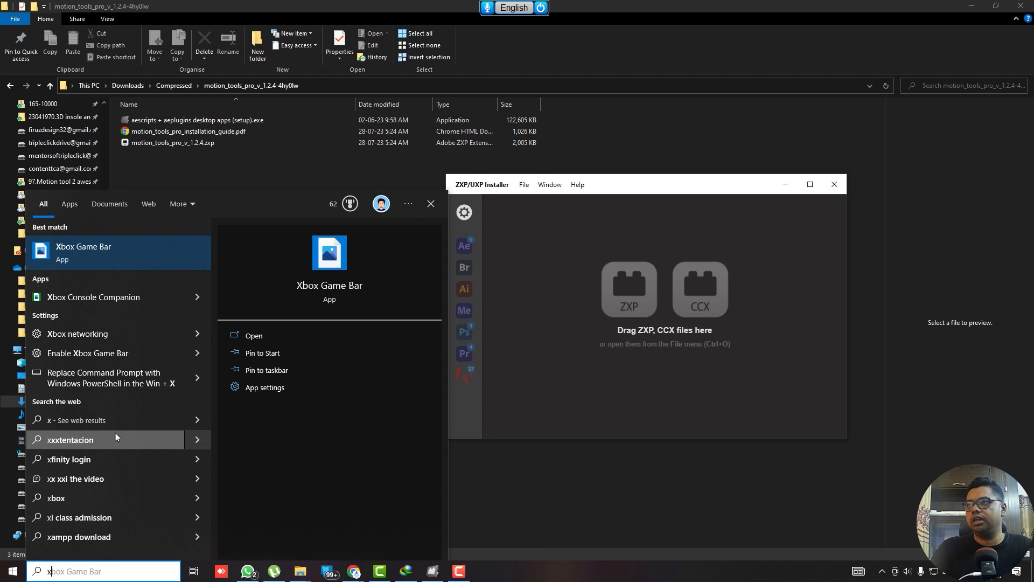
{"action": "key", "text": "BackSpace"}
{"action": "type", "text": "zxp"}
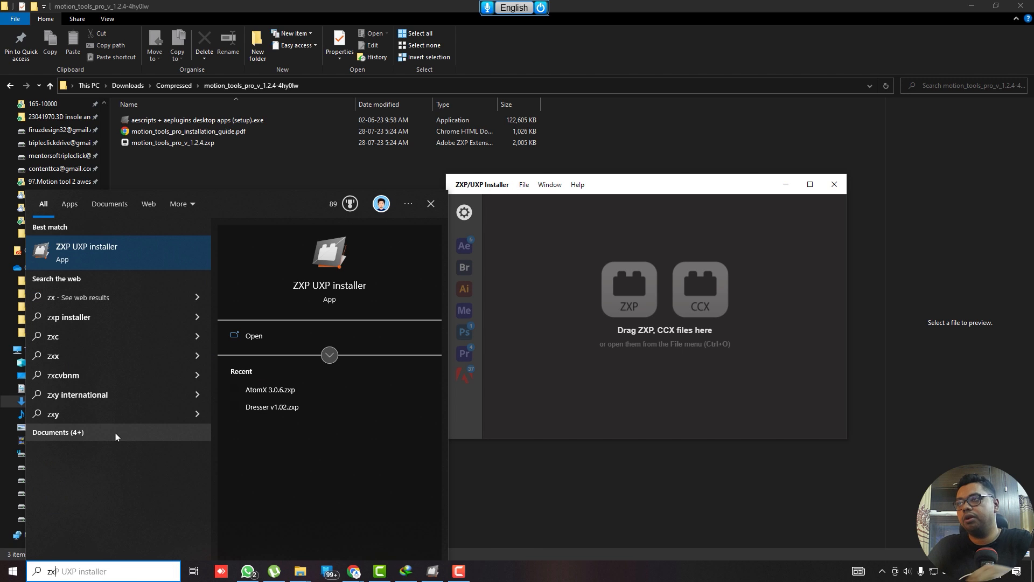
- Load motion_tools_pro_v_1.2.4.zxp into the ZXP/UXP Installer, cancel the installation and minimize the installer
{"action": "double_click", "coordinate": [621, 185]}
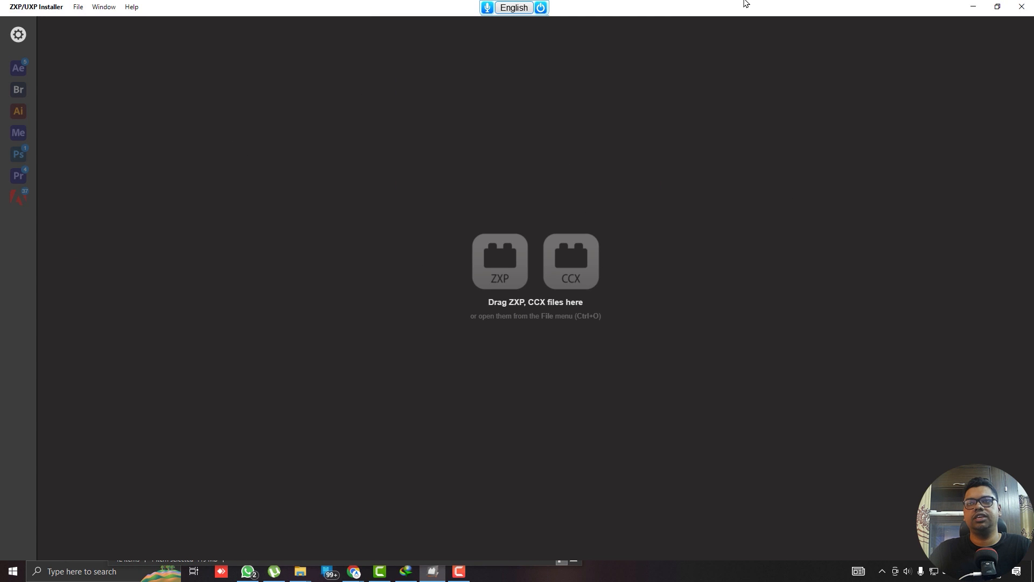
{"action": "left_click_drag", "start_coordinate": [746, 4], "coordinate": [783, 118]}
{"action": "left_click_drag", "start_coordinate": [172, 143], "coordinate": [792, 238]}
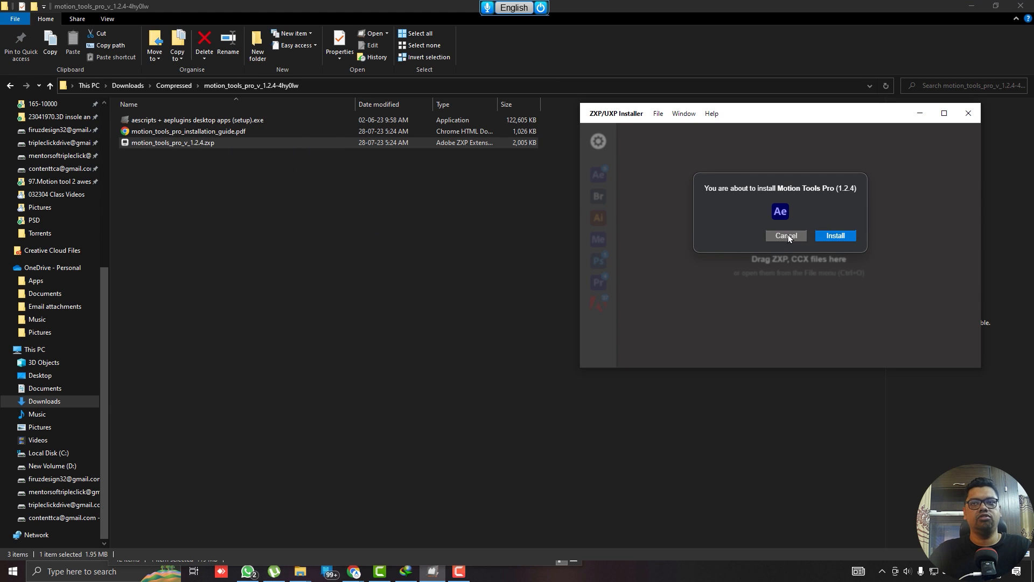
{"action": "left_click", "coordinate": [787, 236]}
{"action": "left_click", "coordinate": [920, 113]}
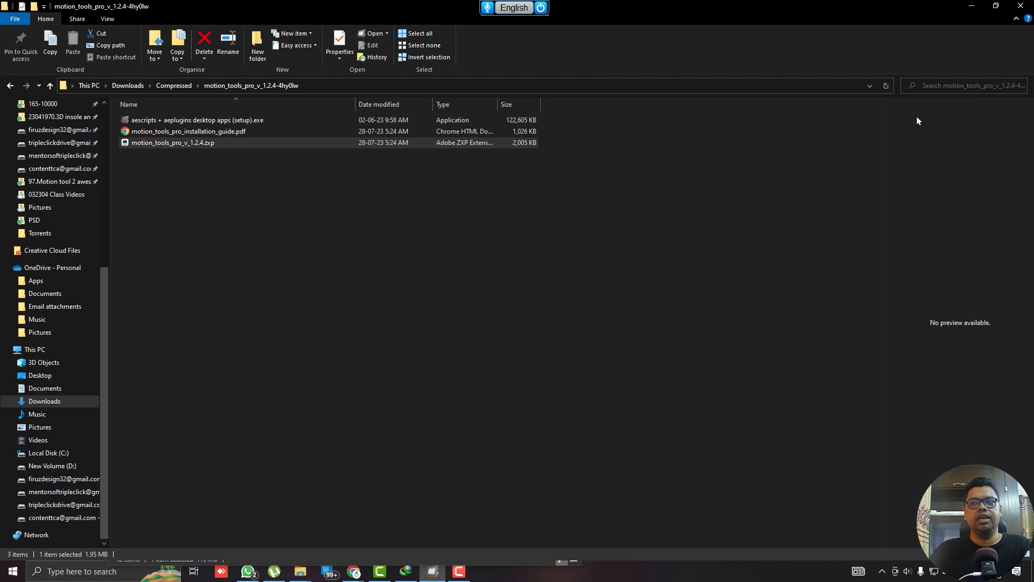
- Switch to Adobe After Effects 2023, open the Motion Tools Panel 1 extension and dock it beside Effect Controls
{"action": "key", "text": "super"}
{"action": "left_click", "coordinate": [389, 447]}
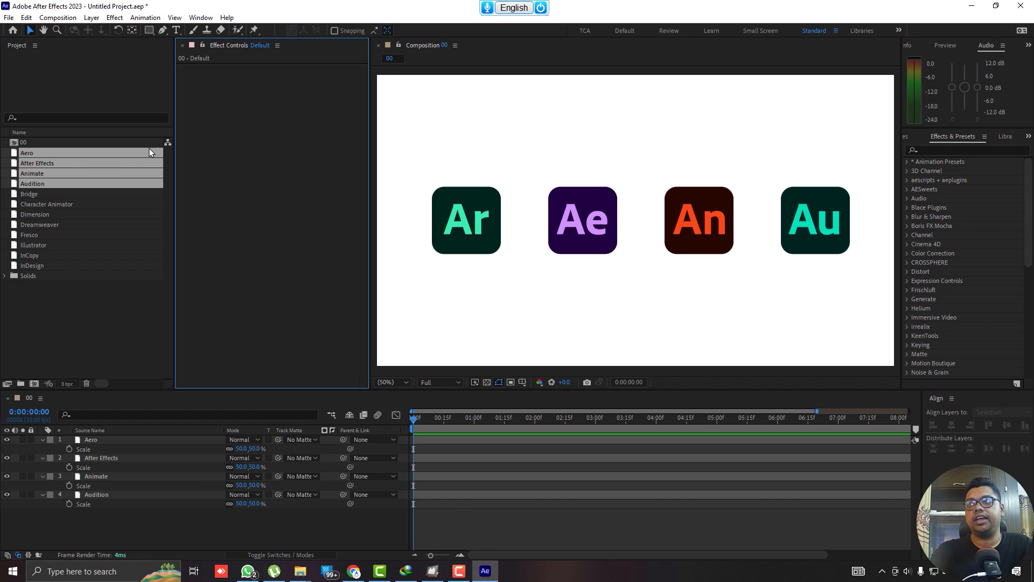
{"action": "left_click", "coordinate": [201, 18]}
{"action": "mouse_move", "coordinate": [238, 64]}
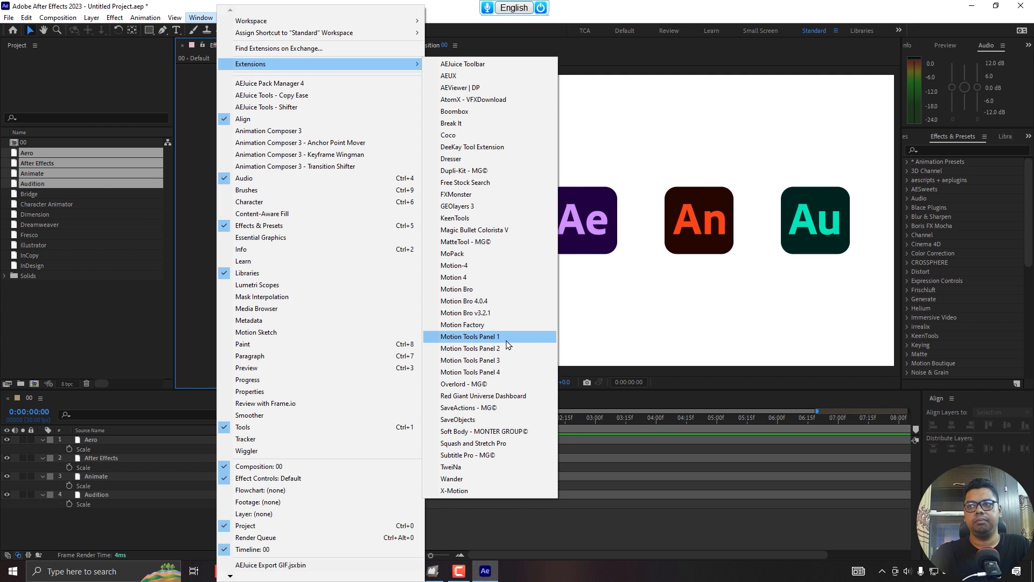
{"action": "left_click", "coordinate": [508, 338]}
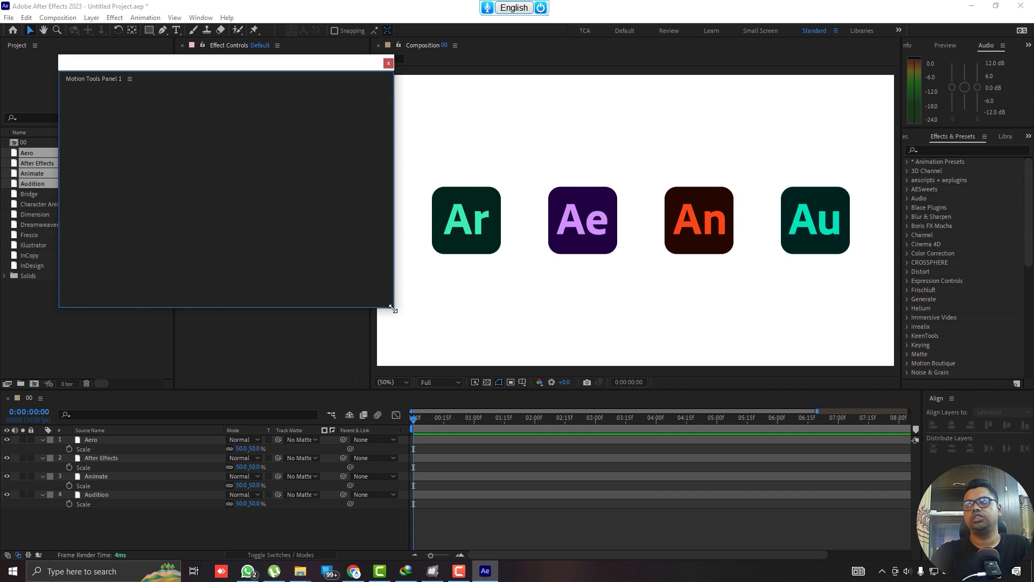
{"action": "left_click_drag", "start_coordinate": [393, 309], "coordinate": [210, 390]}
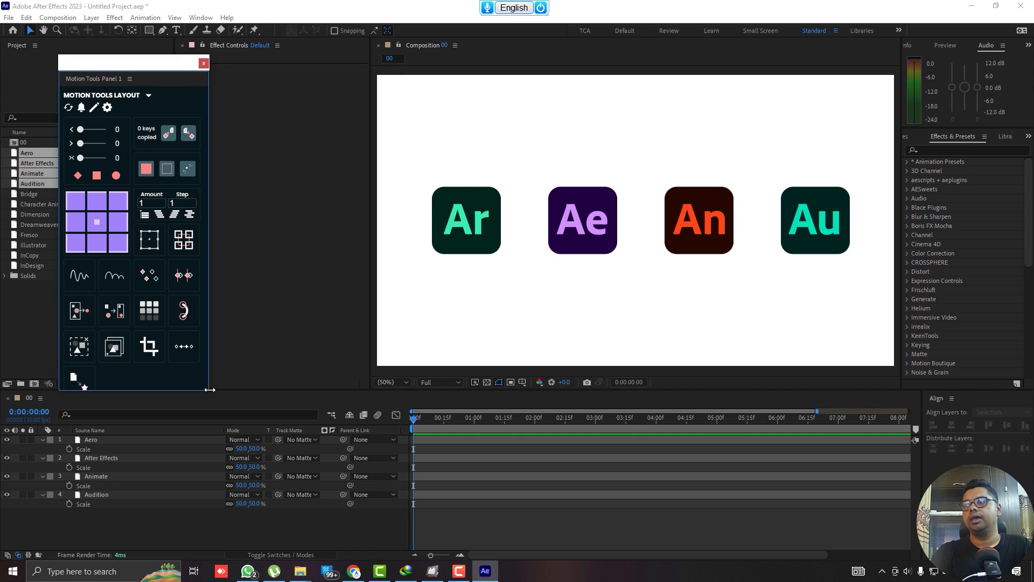
{"action": "left_click_drag", "start_coordinate": [62, 77], "coordinate": [301, 45]}
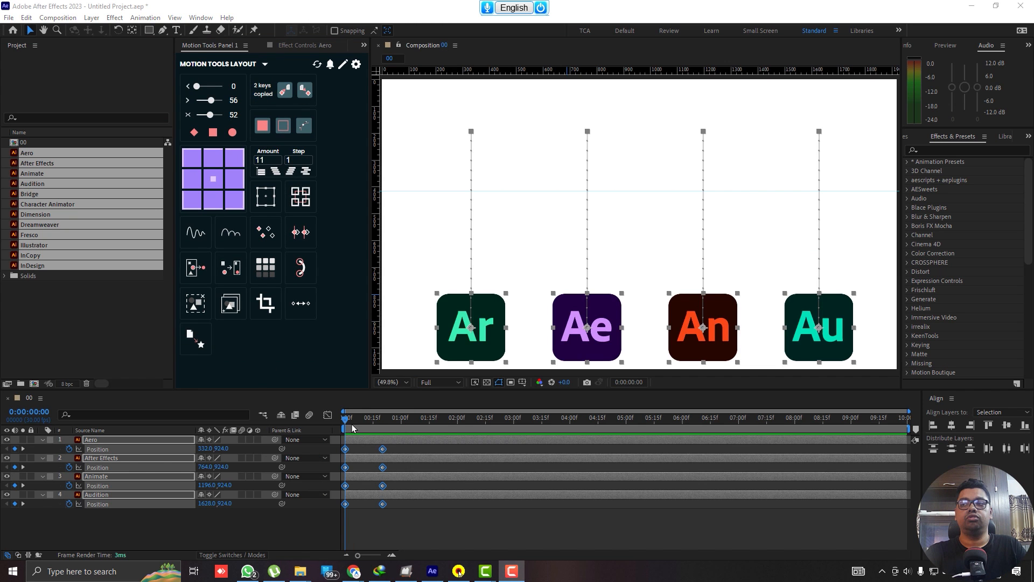
- Preview the four logos' Position animation from the start of the composition
{"action": "mouse_move", "coordinate": [351, 425]}
{"action": "left_mouse_down"}
{"action": "mouse_move", "coordinate": [391, 422]}
{"action": "mouse_move", "coordinate": [339, 425]}
{"action": "left_mouse_up"}
{"action": "key", "text": "space"}
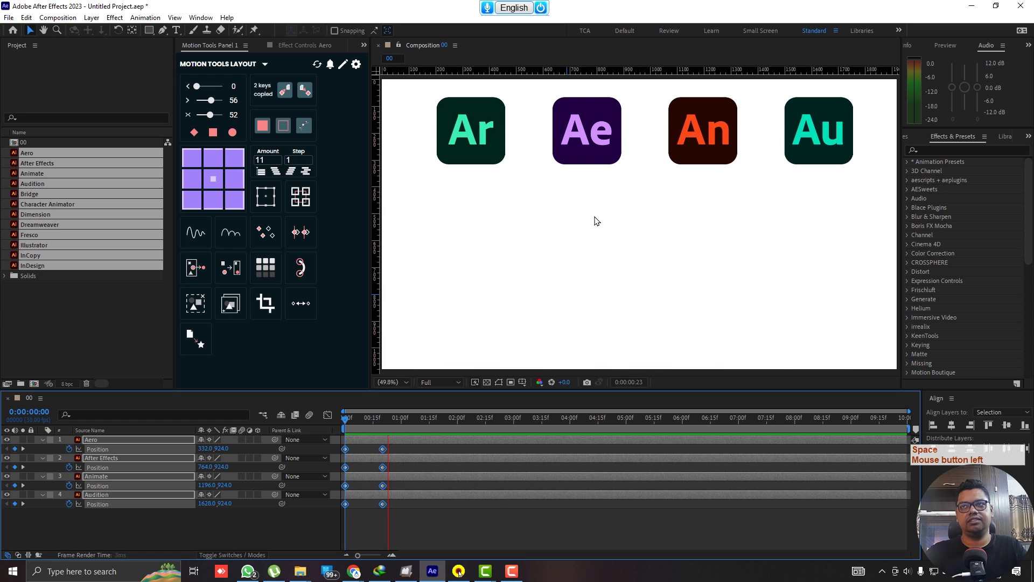
{"action": "key", "text": "space"}
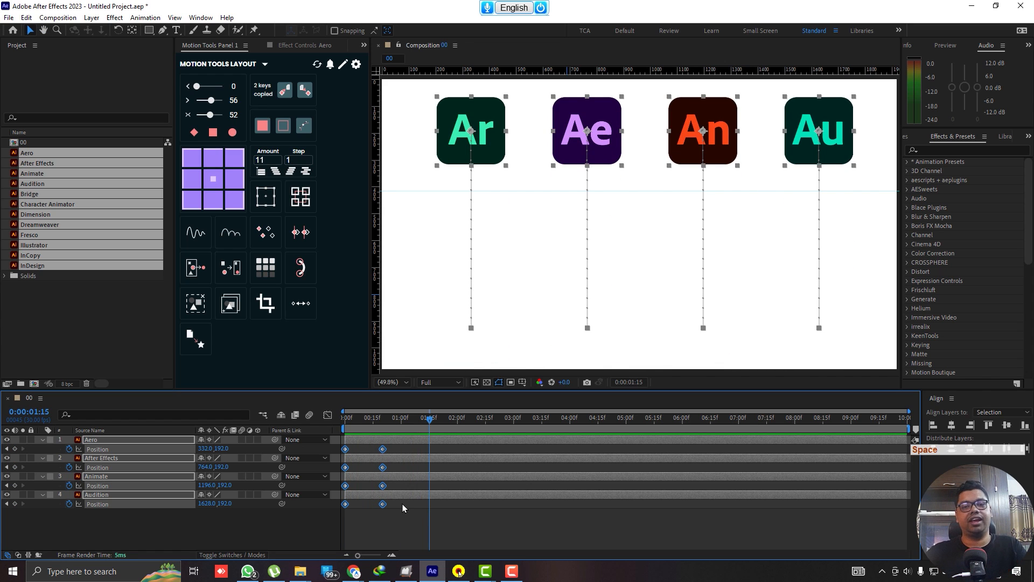
- Apply Easy Ease to the selected Position keyframes of the four logo layers
{"action": "right_click", "coordinate": [383, 505]}
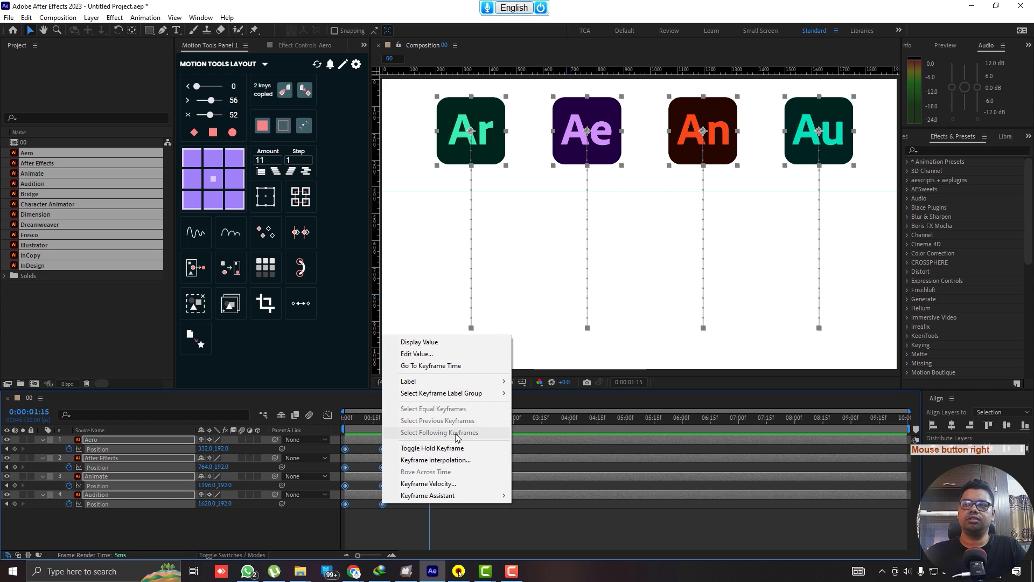
{"action": "mouse_move", "coordinate": [468, 496]}
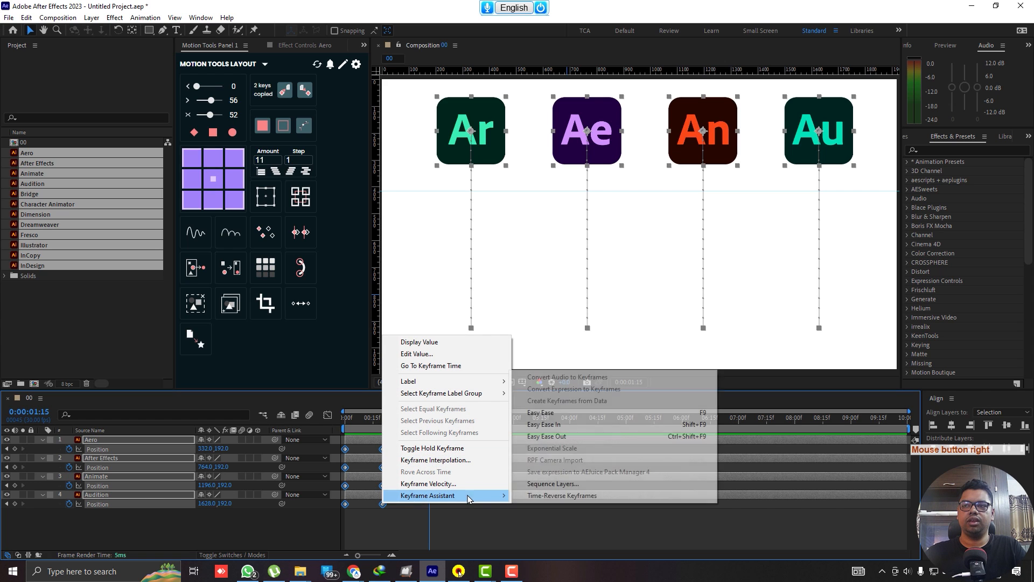
{"action": "left_click", "coordinate": [566, 417]}
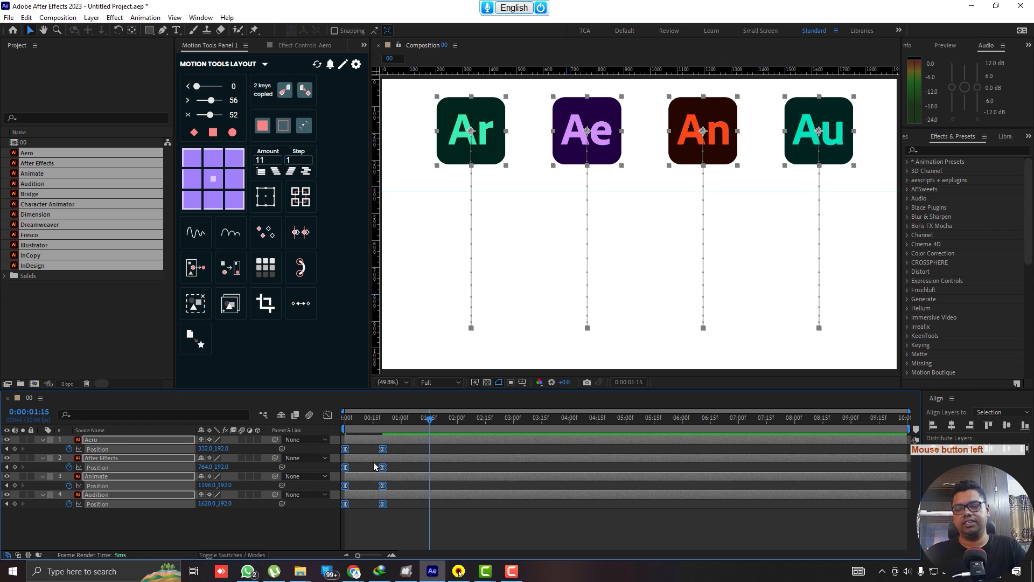
- In the speed graph, set the end Position keyframes' incoming influence to 100% and preview the motion
{"action": "left_click", "coordinate": [328, 415]}
{"action": "left_click_drag", "start_coordinate": [428, 495], "coordinate": [346, 534]}
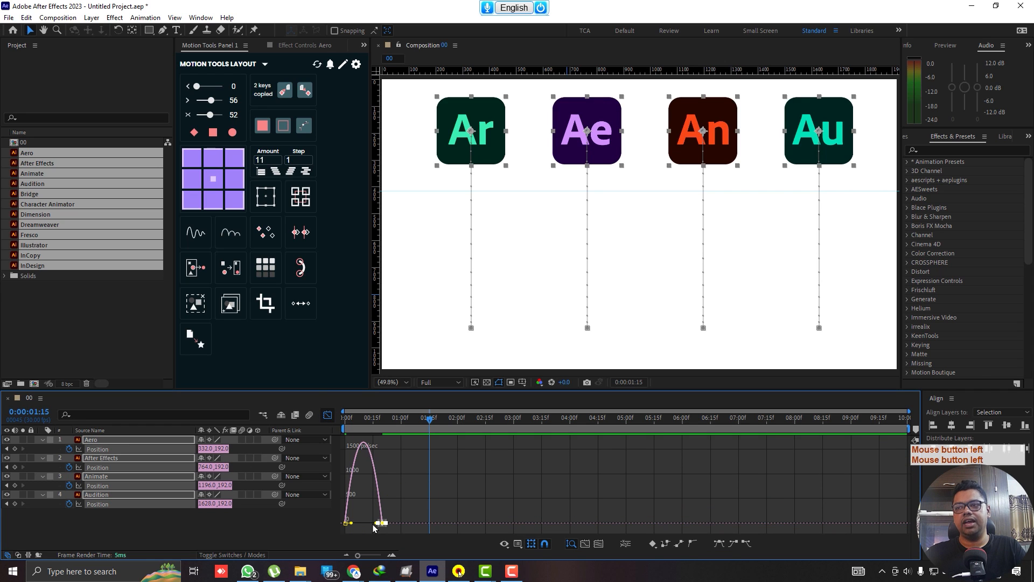
{"action": "left_click_drag", "start_coordinate": [376, 525], "coordinate": [355, 526]}
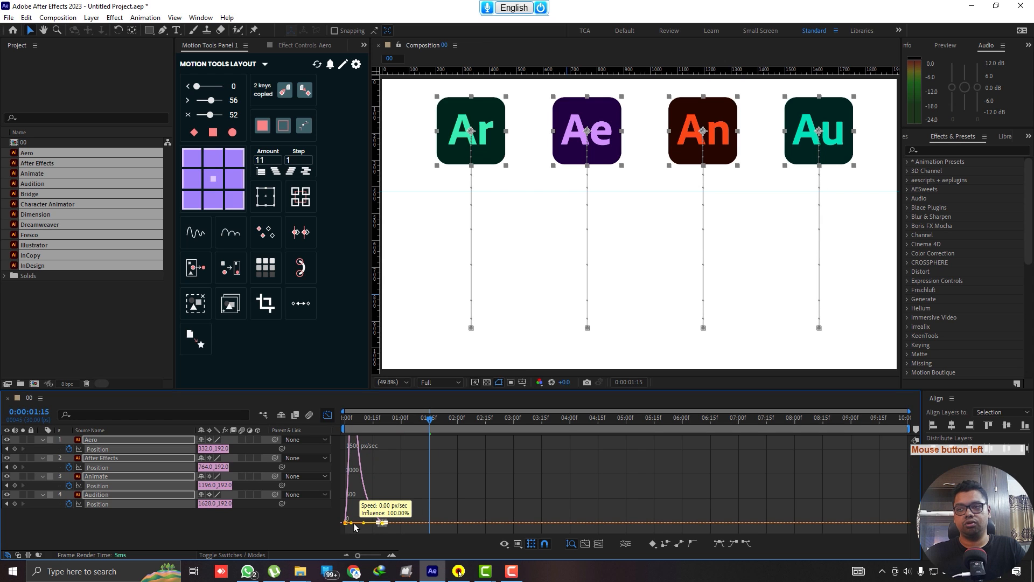
{"action": "key", "text": "space"}
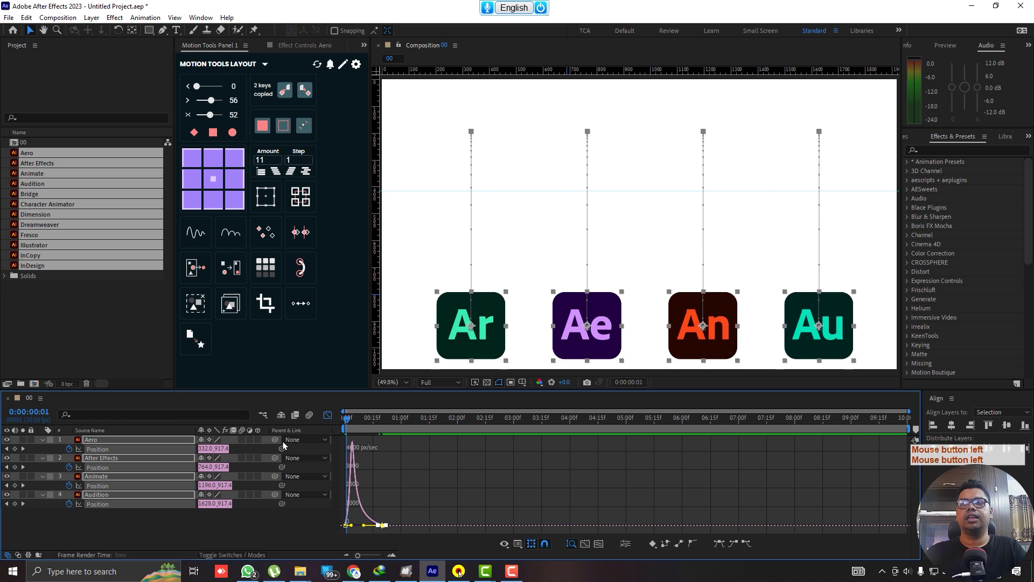
{"action": "key", "text": "space"}
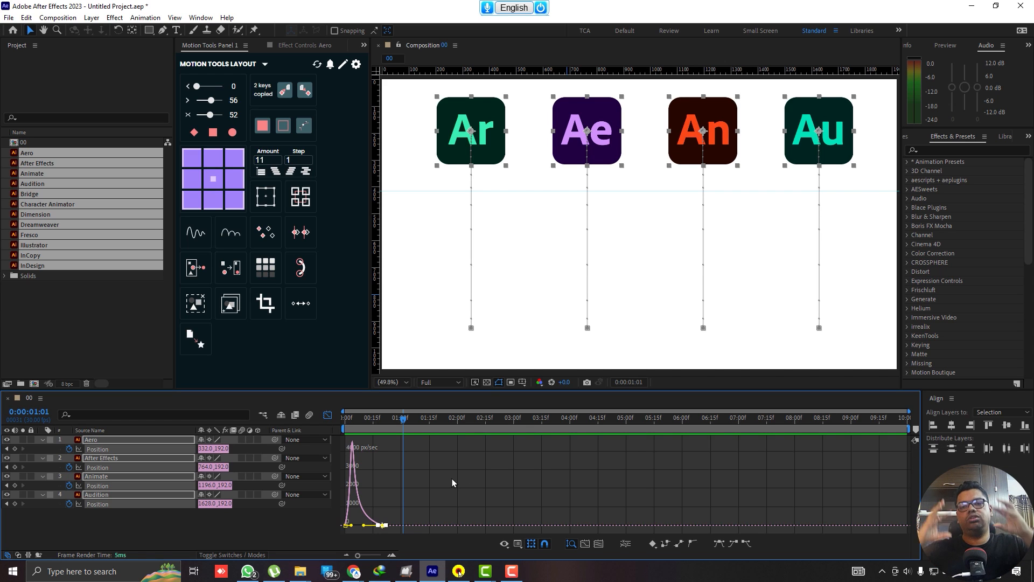
- Lengthen the start keyframes' outgoing influence in the speed graph, preview it, and compare the curves with undo and redo
{"action": "left_click", "coordinate": [341, 531]}
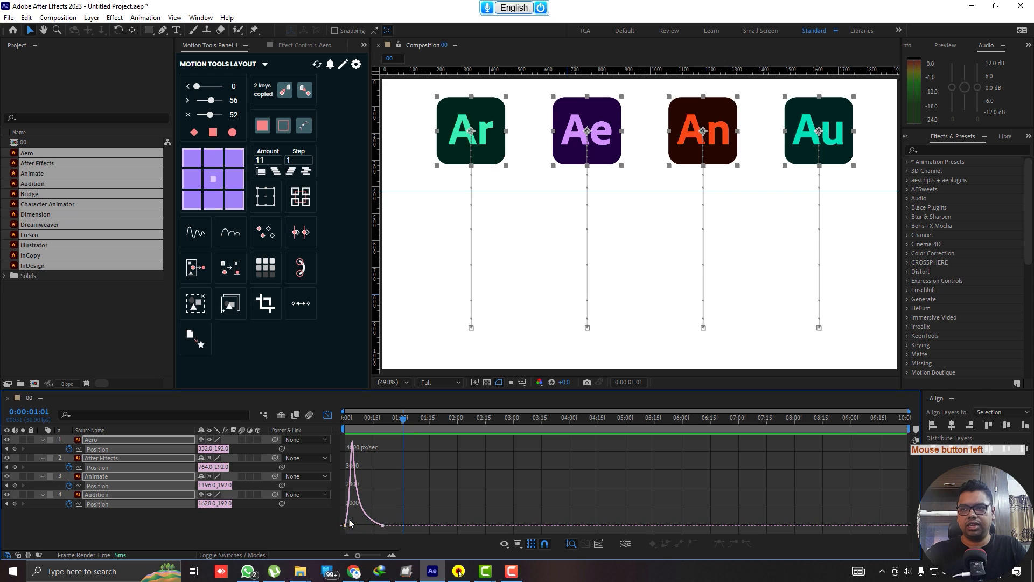
{"action": "left_click_drag", "start_coordinate": [342, 531], "coordinate": [358, 524]}
{"action": "left_click_drag", "start_coordinate": [383, 421], "coordinate": [343, 420]}
{"action": "key", "text": "space"}
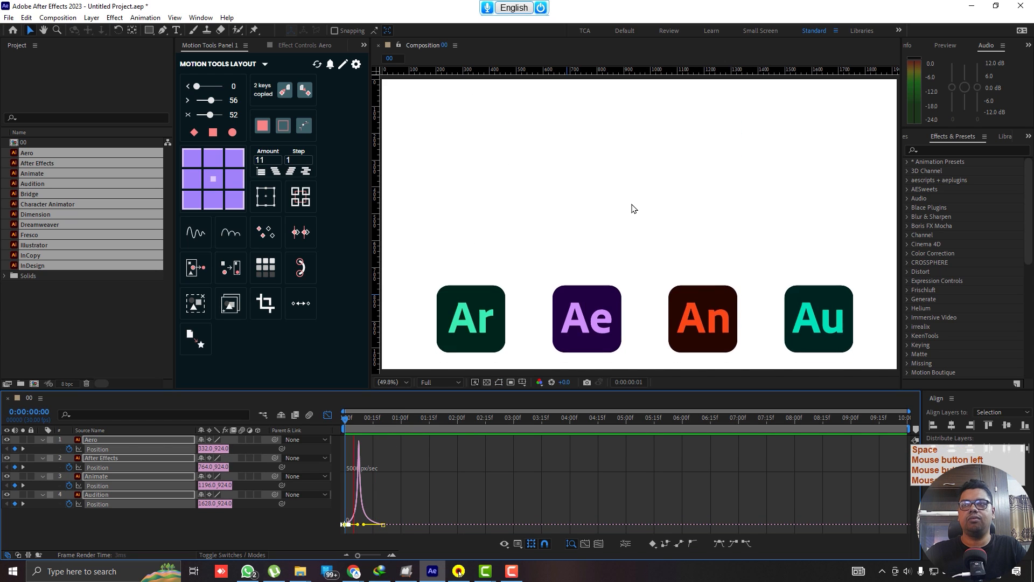
{"action": "key", "text": "space"}
{"action": "key", "text": "ctrl+z"}
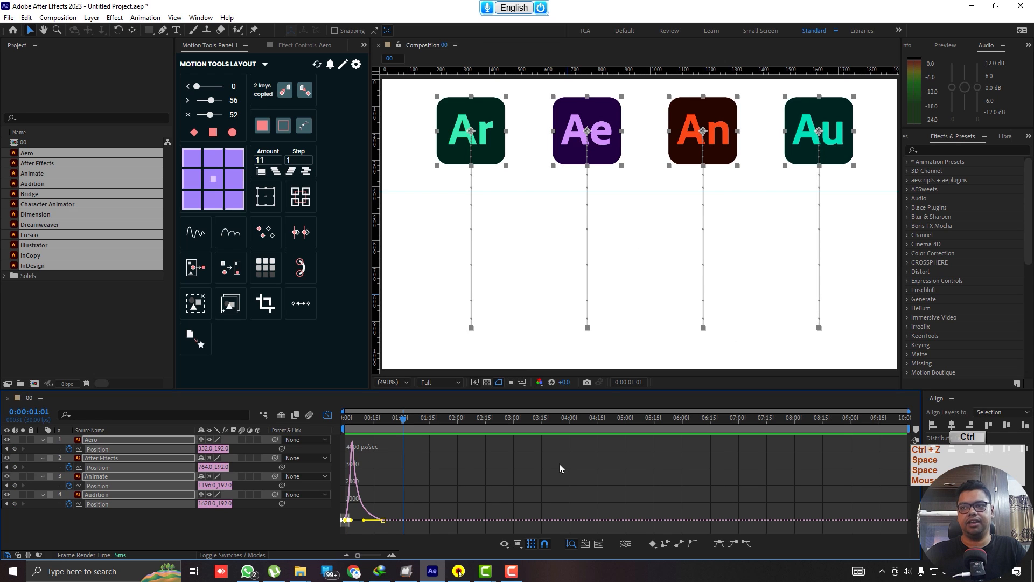
{"action": "key", "text": "ctrl+shift+z"}
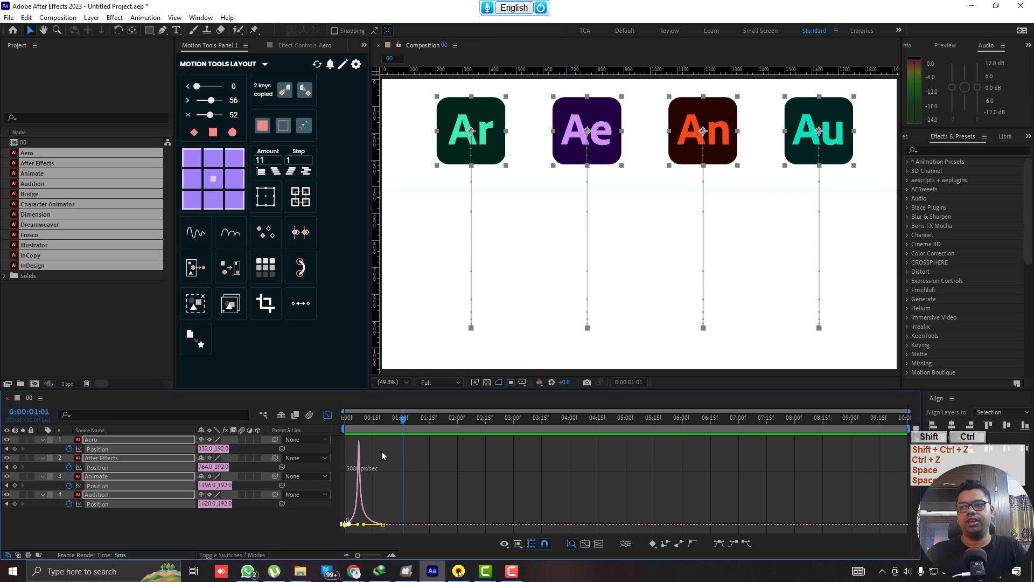
- Leave the speed graph and convert the Audition layer's two Position keyframes back to linear
{"action": "left_click", "coordinate": [328, 415]}
{"action": "left_click_drag", "start_coordinate": [576, 507], "coordinate": [347, 505]}
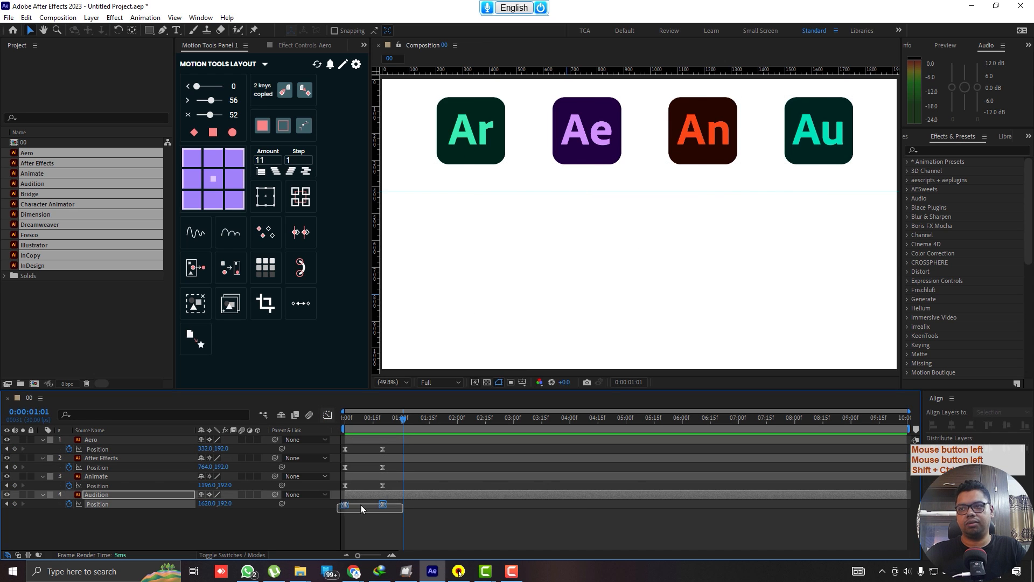
{"action": "left_click", "coordinate": [383, 504], "text": "ctrl"}
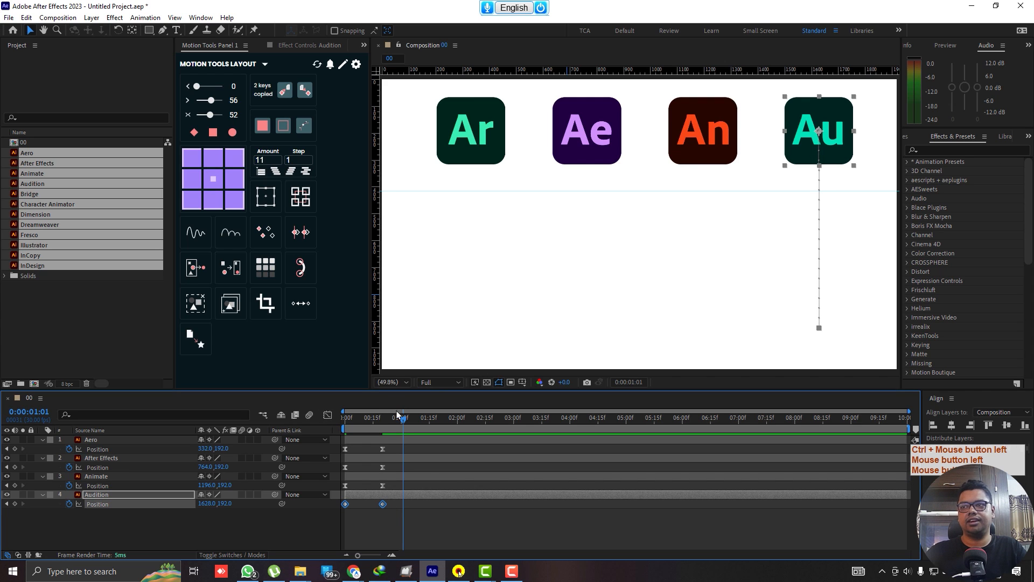
- Preview from the start to compare the linear Audition logo's motion with the eased logos
{"action": "left_click_drag", "start_coordinate": [402, 418], "coordinate": [148, 424]}
{"action": "key", "text": "space"}
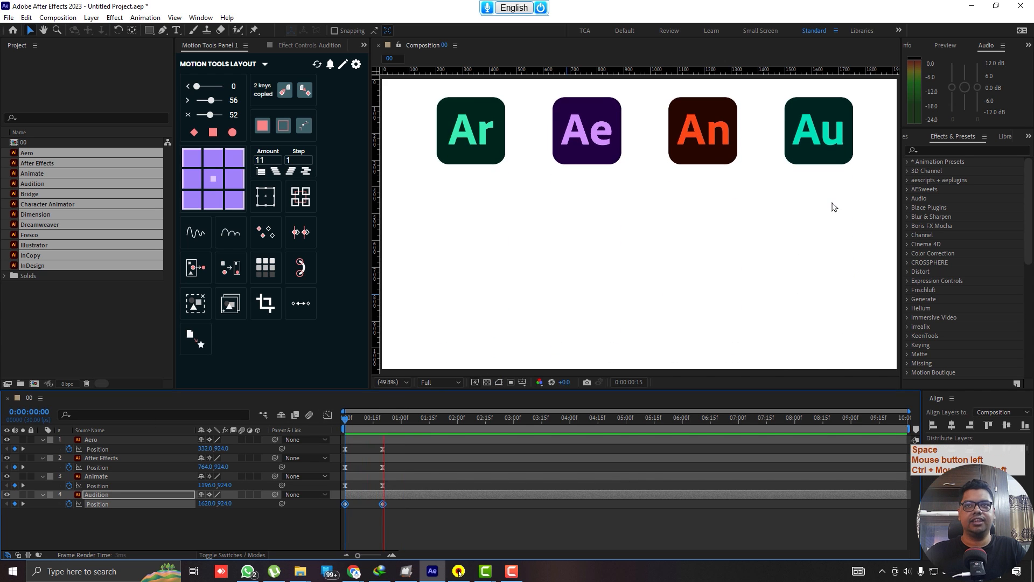
{"action": "left_click", "coordinate": [478, 404]}
{"action": "key", "text": "space"}
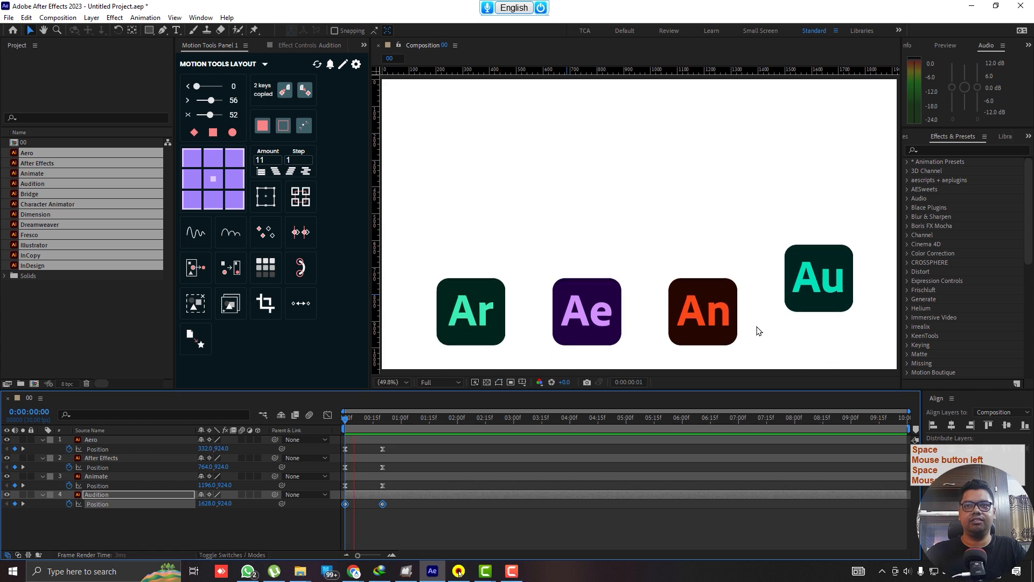
{"action": "key", "text": "space"}
- Apply the Motion Tools combined in-and-out ease of 52 to all Position keyframes of the four logo layers
{"action": "left_click_drag", "start_coordinate": [403, 431], "coordinate": [269, 434]}
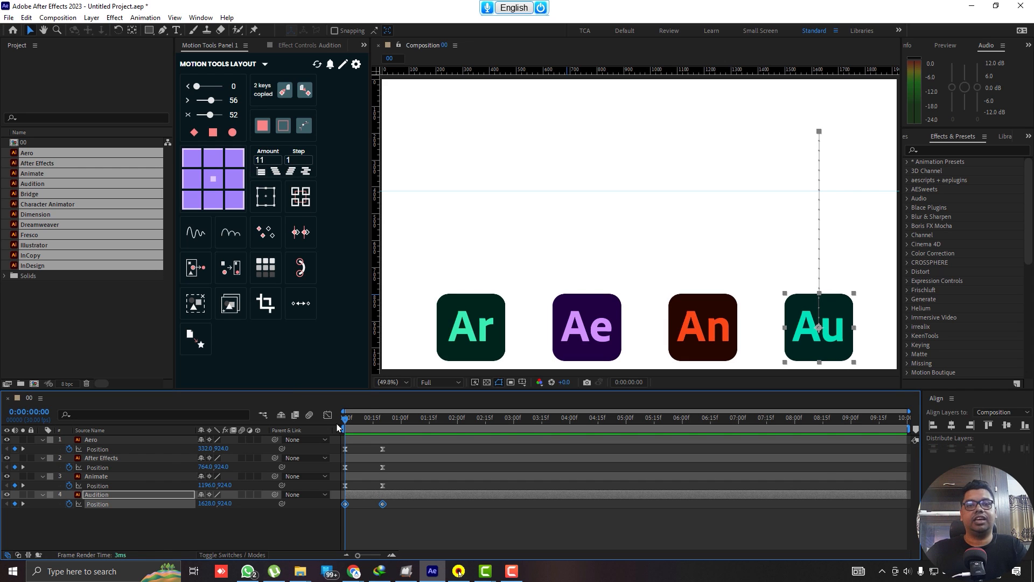
{"action": "left_click_drag", "start_coordinate": [408, 531], "coordinate": [338, 445]}
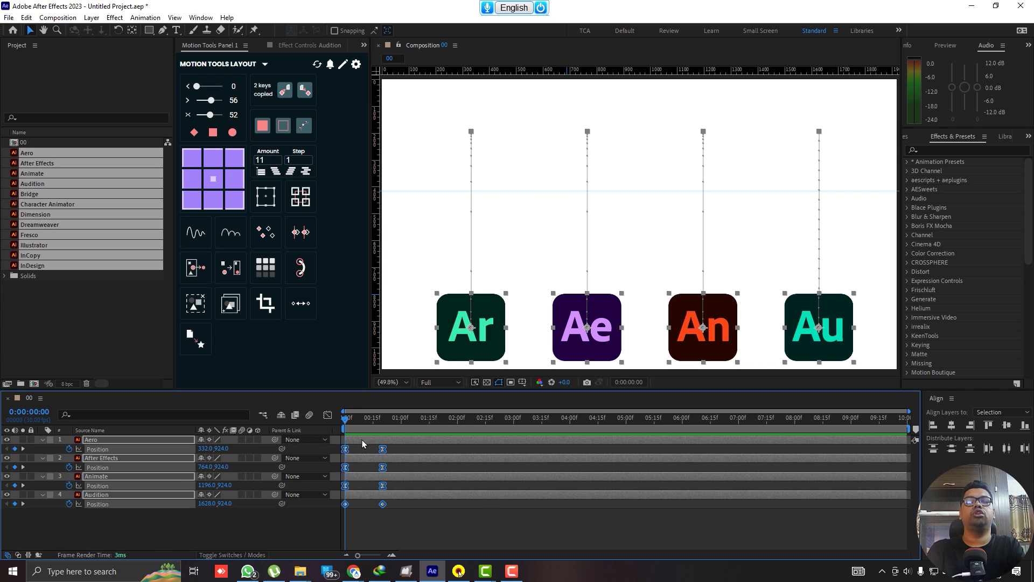
{"action": "left_click", "coordinate": [210, 118]}
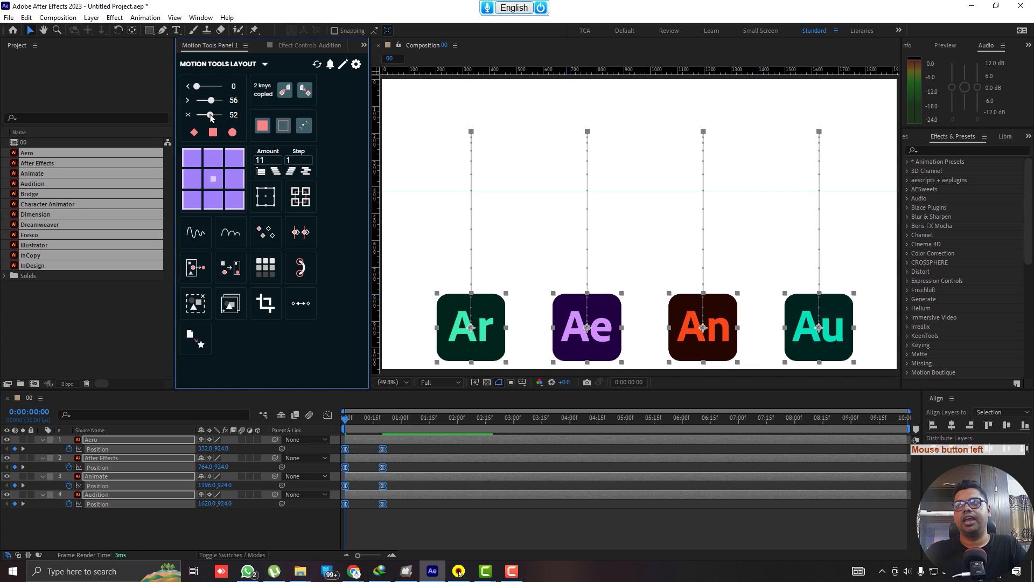
- Show the speed graph, select all Position keyframes, and set the Motion Tools ">" ease value to 39
{"action": "left_click", "coordinate": [328, 415]}
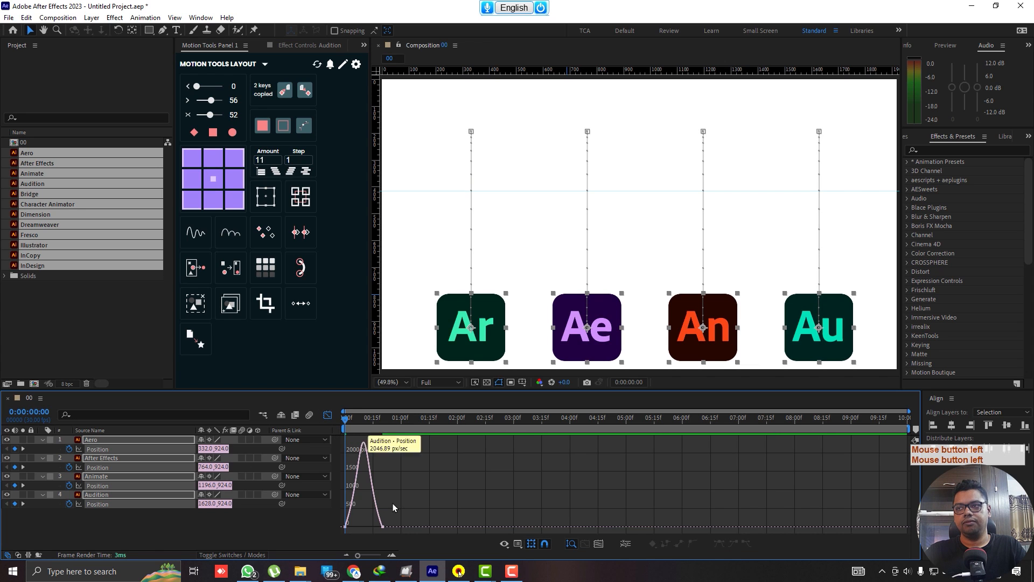
{"action": "left_click_drag", "start_coordinate": [385, 521], "coordinate": [288, 541]}
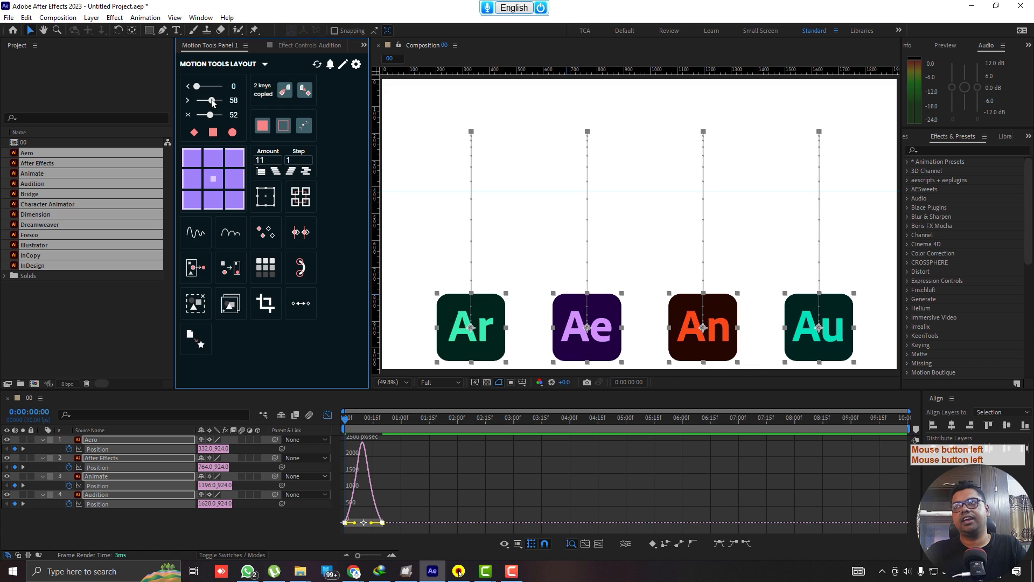
{"action": "left_click_drag", "start_coordinate": [211, 102], "coordinate": [207, 99]}
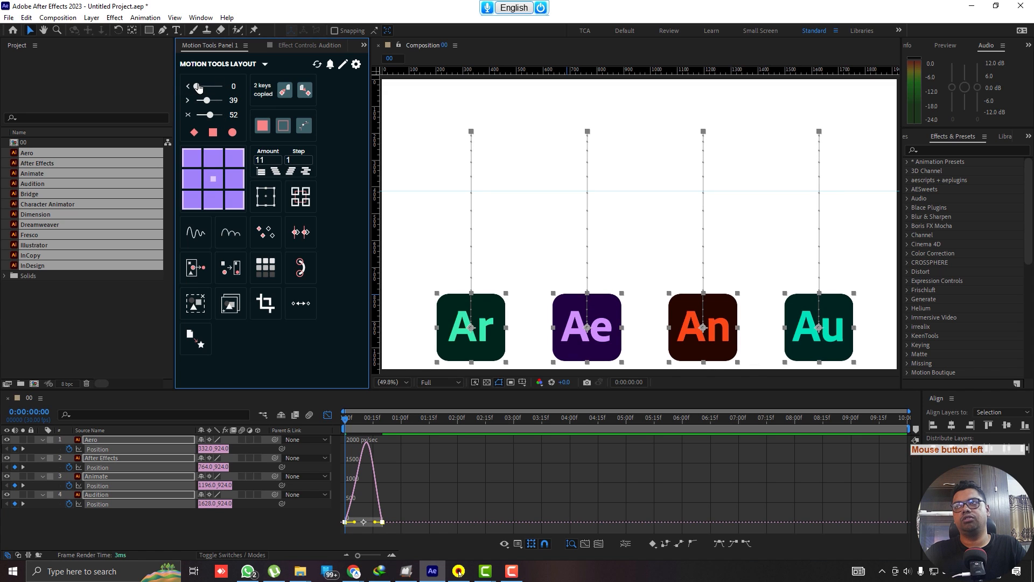
- Reset the logos' Position keyframes to linear before each test, applying a ">" ease of 50 and then a "<" ease of 58
{"action": "left_click", "coordinate": [194, 133]}
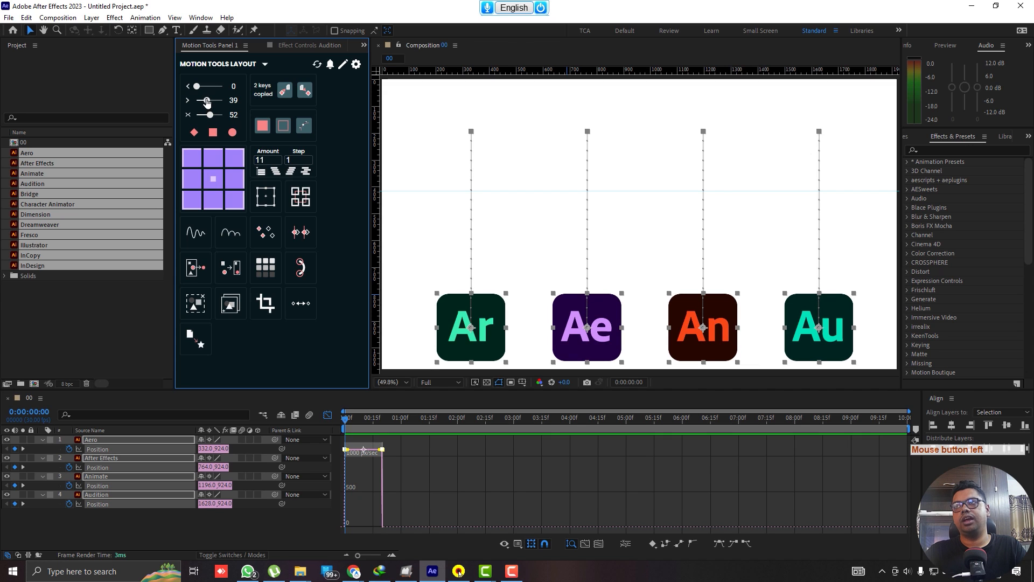
{"action": "left_click_drag", "start_coordinate": [207, 103], "coordinate": [210, 102]}
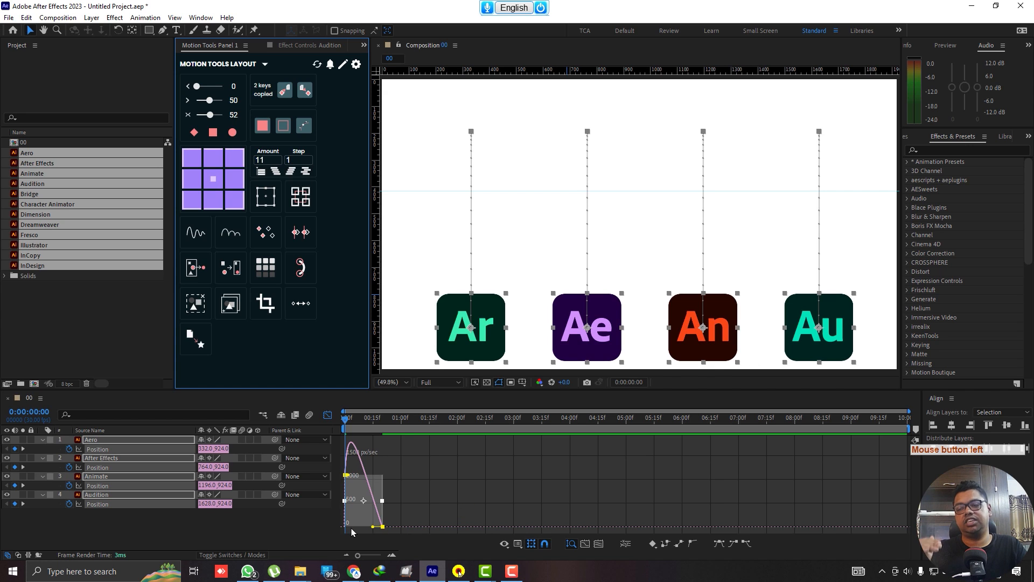
{"action": "left_click", "coordinate": [197, 134]}
{"action": "left_click_drag", "start_coordinate": [198, 87], "coordinate": [212, 89]}
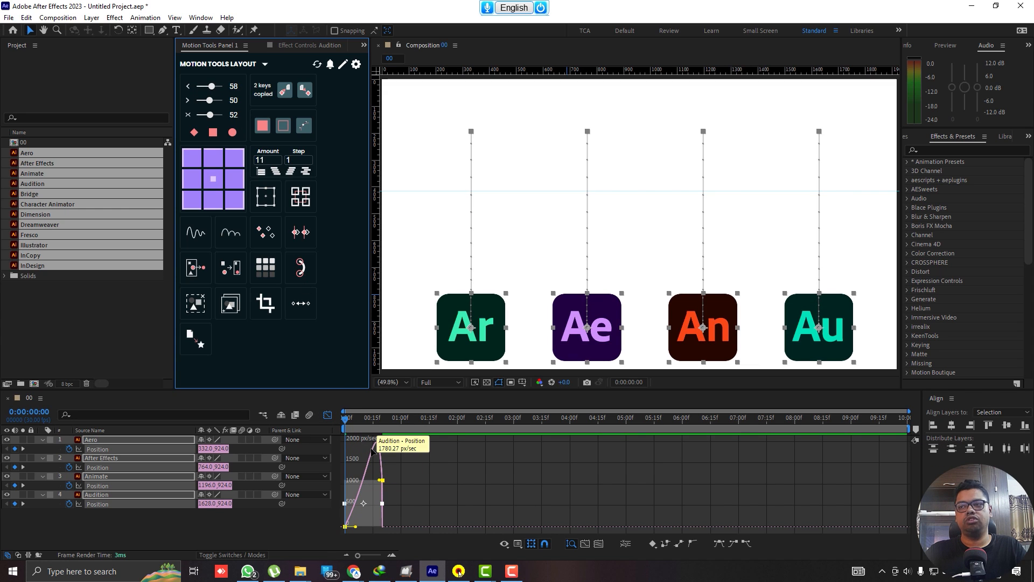
- Preview the four logos moving with the "<" ease applied
{"action": "key", "text": "space"}
{"action": "left_click", "coordinate": [355, 443]}
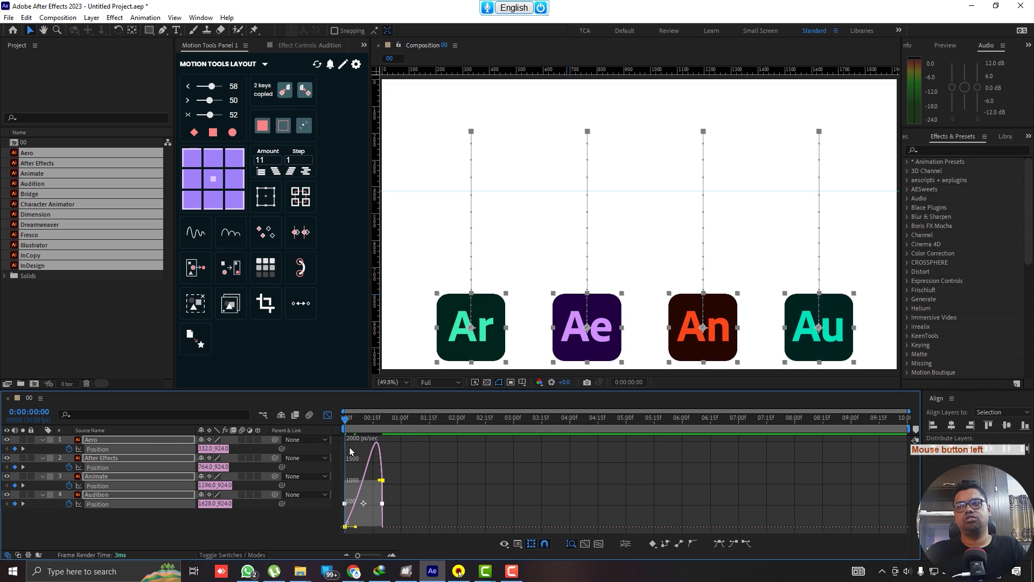
{"action": "key", "text": "space"}
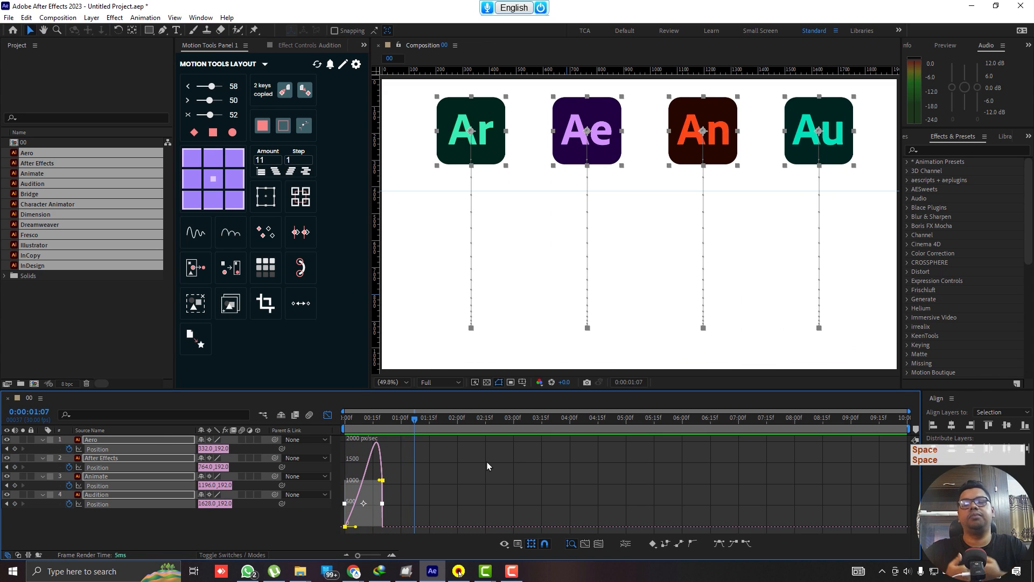
- Leave the speed graph and convert the selected Position keyframes of all four logos to linear, then to hold
{"action": "left_click", "coordinate": [327, 415]}
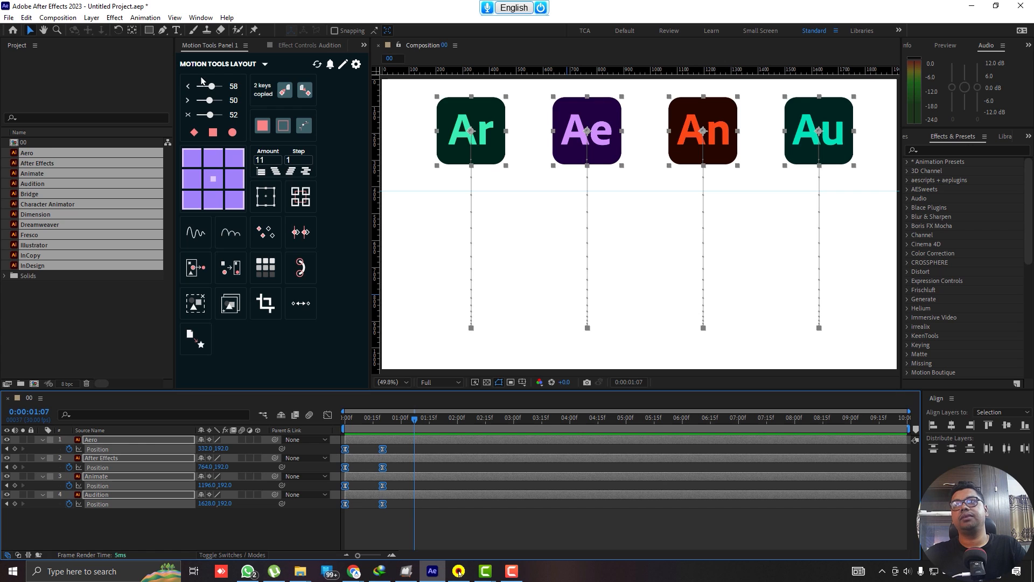
{"action": "left_click", "coordinate": [193, 139]}
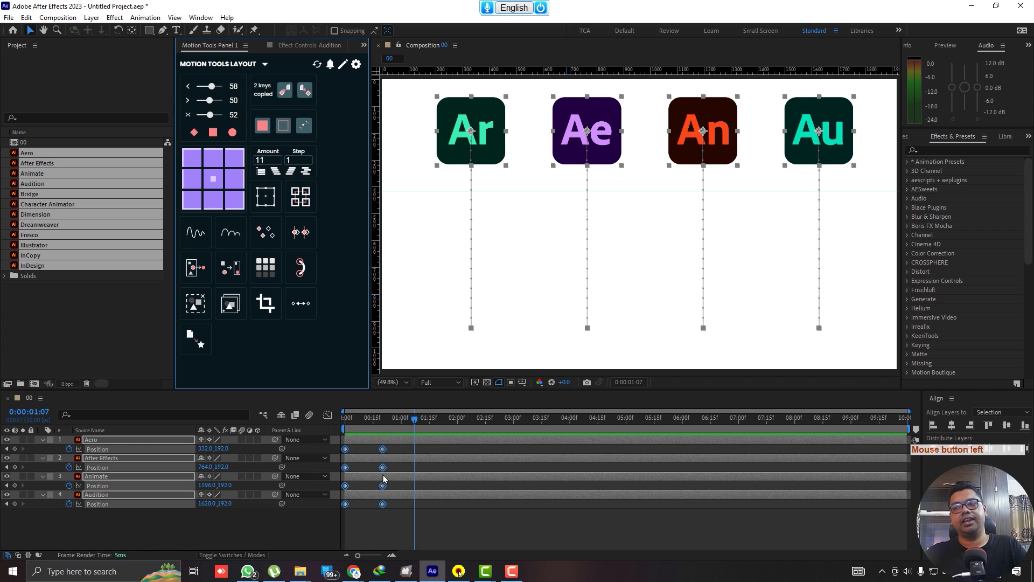
{"action": "left_click", "coordinate": [213, 133]}
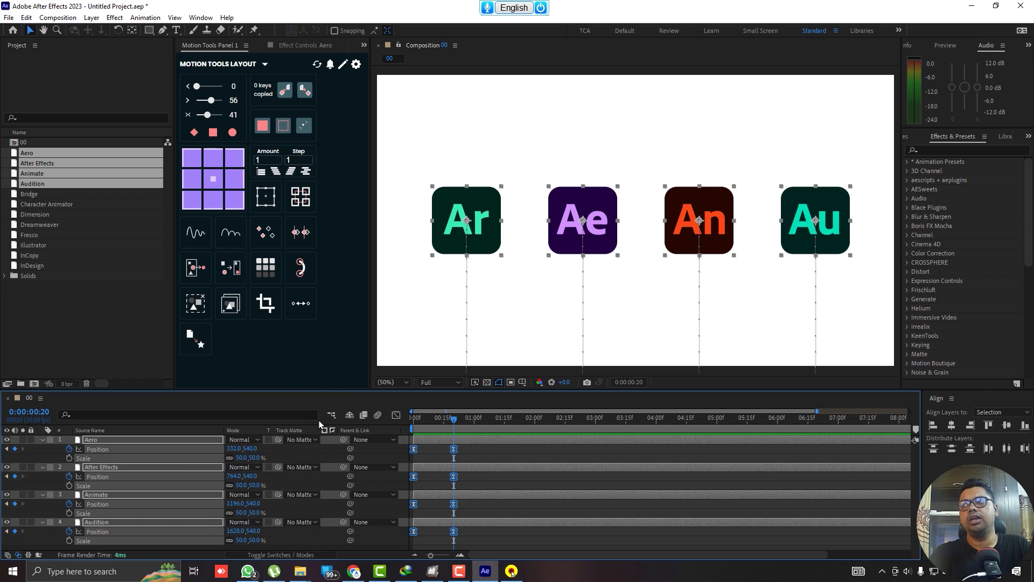
- Move the Aero layer's anchor point to its top-right corner, then its bottom-left corner, and back to its center
{"action": "left_click", "coordinate": [471, 452]}
{"action": "left_click", "coordinate": [479, 438]}
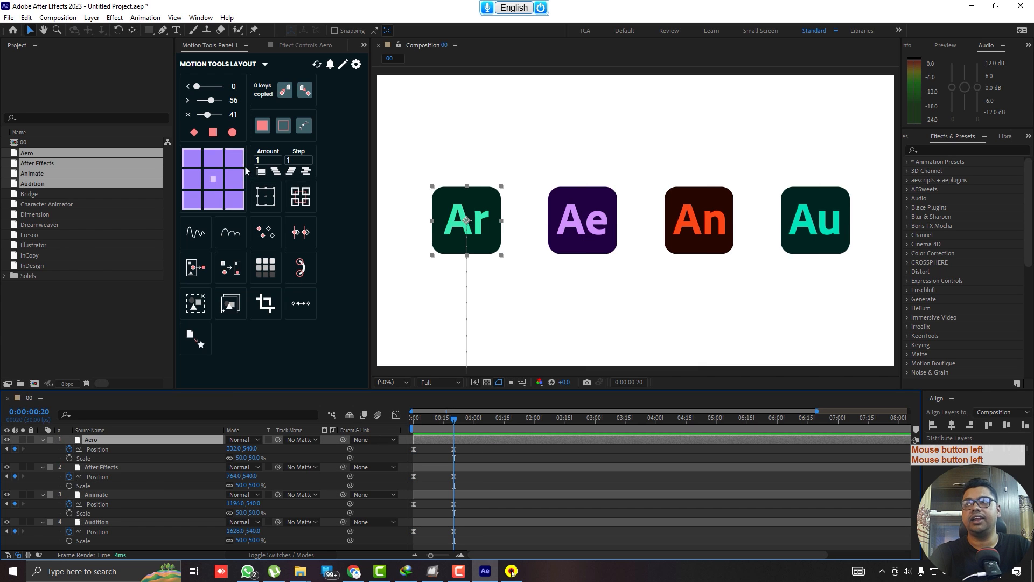
{"action": "left_click", "coordinate": [233, 159]}
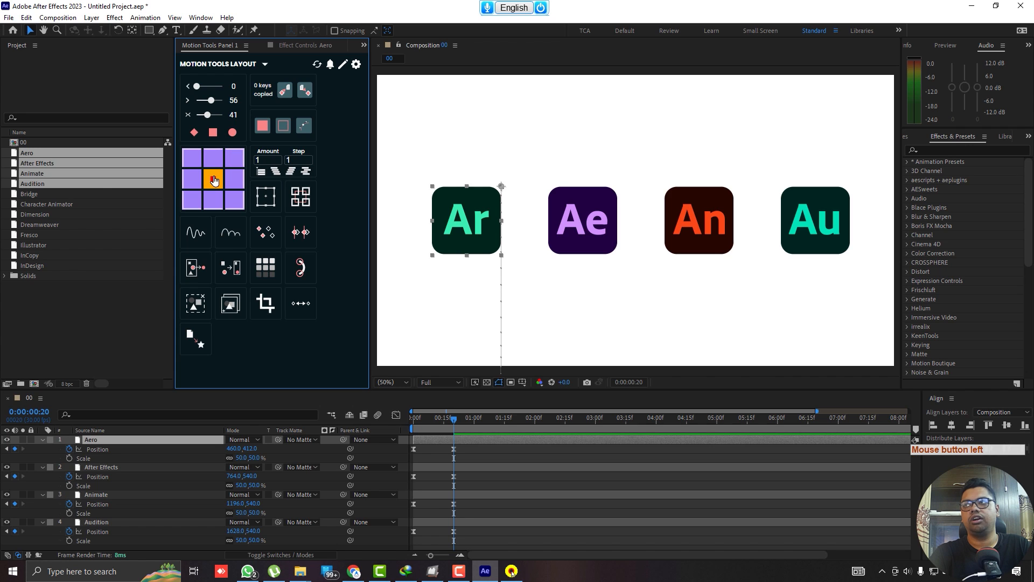
{"action": "left_click", "coordinate": [193, 202]}
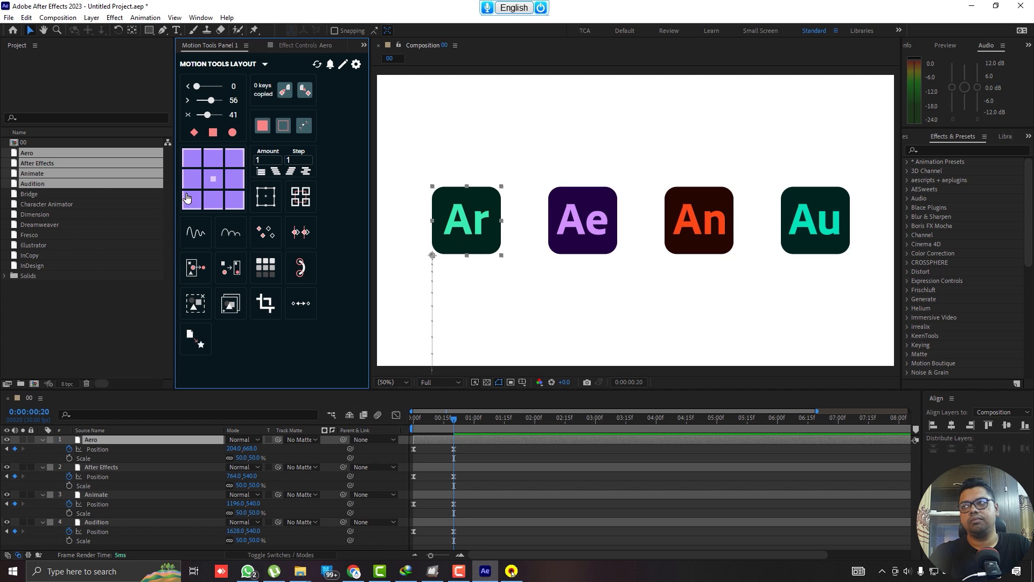
{"action": "left_click", "coordinate": [214, 179]}
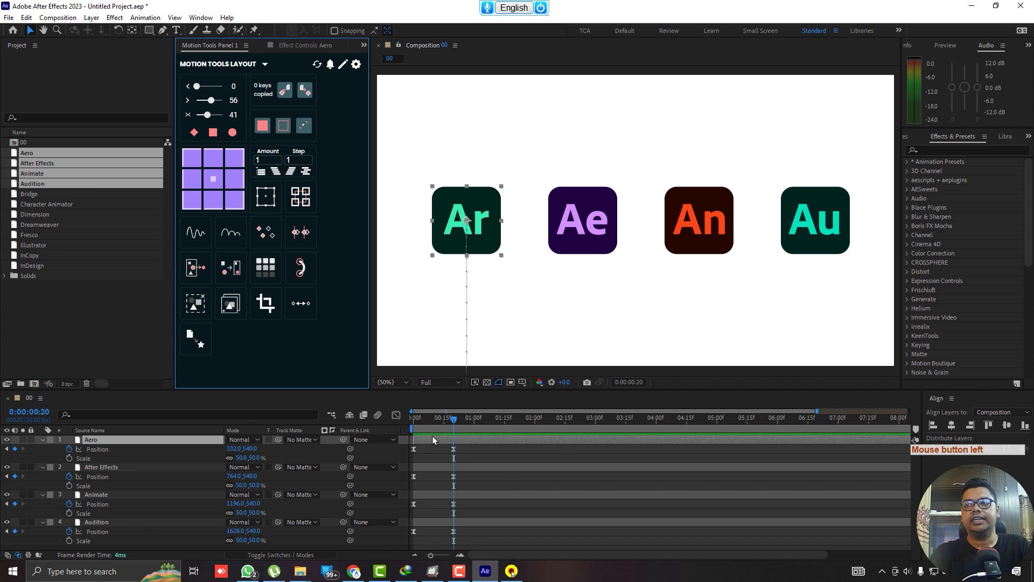
- Select the Position keyframes of all four logo layers and stagger them in layer order with a Motion Tools amount of 5
{"action": "left_click_drag", "start_coordinate": [445, 422], "coordinate": [380, 434]}
{"action": "left_click_drag", "start_coordinate": [471, 448], "coordinate": [397, 545]}
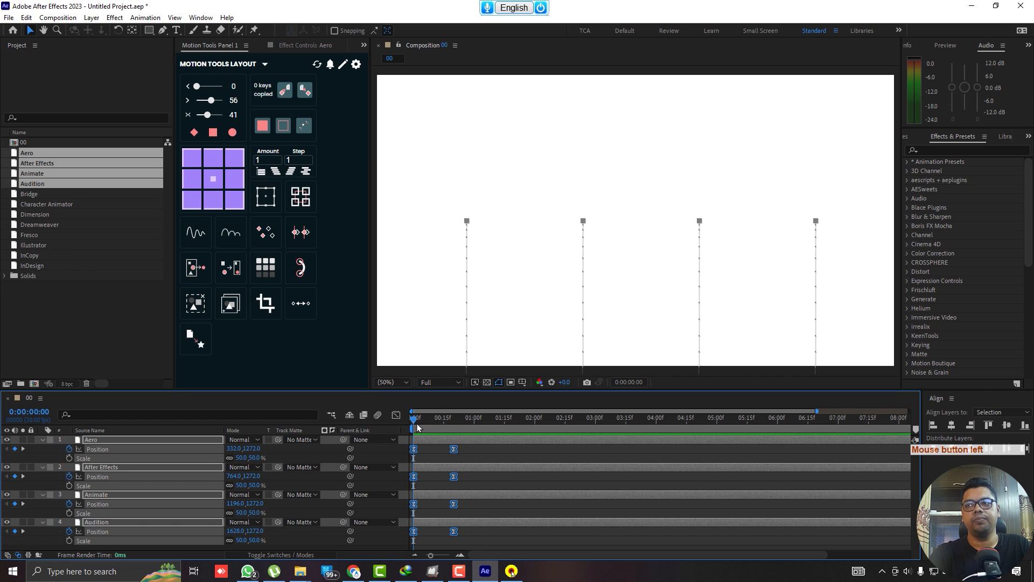
{"action": "left_click_drag", "start_coordinate": [418, 428], "coordinate": [443, 425]}
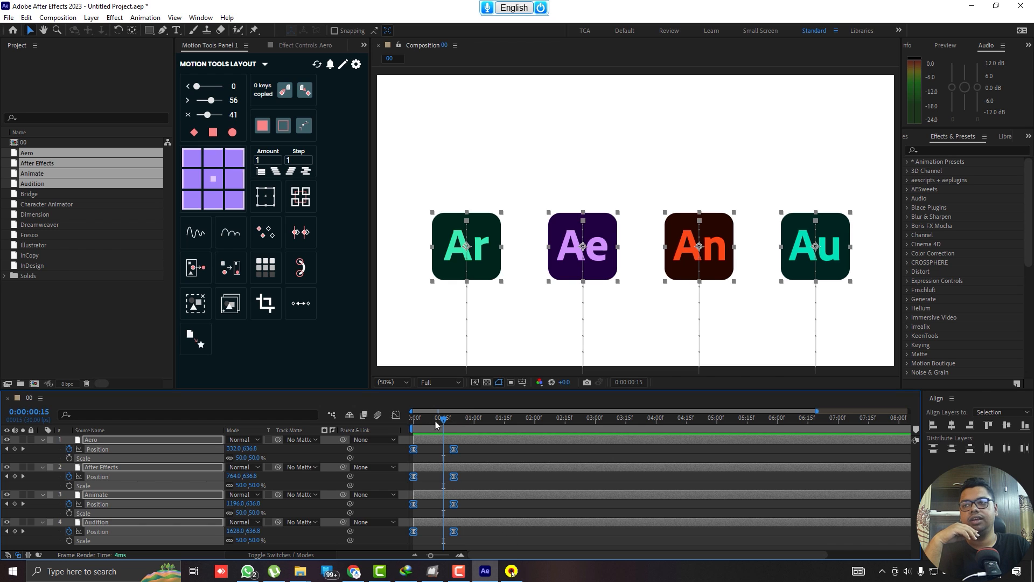
{"action": "left_click", "coordinate": [276, 157]}
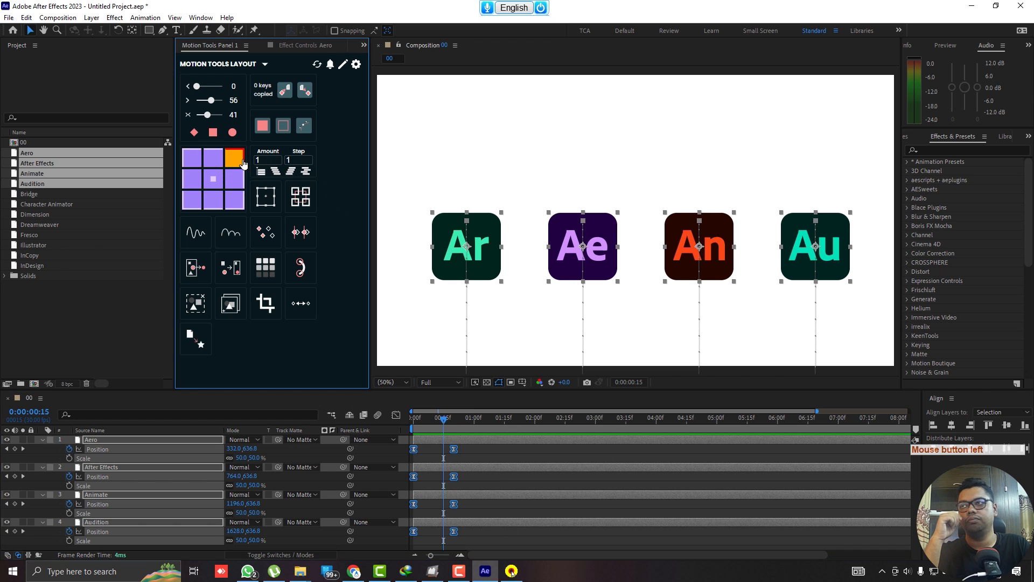
{"action": "left_click", "coordinate": [264, 159]}
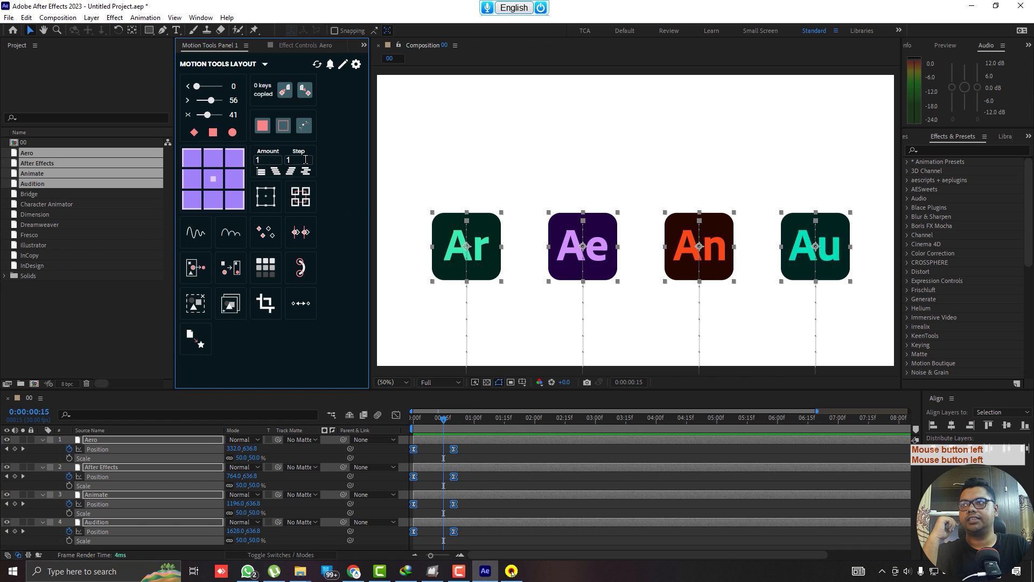
{"action": "key", "text": "BackSpace"}
{"action": "type", "text": "5"}
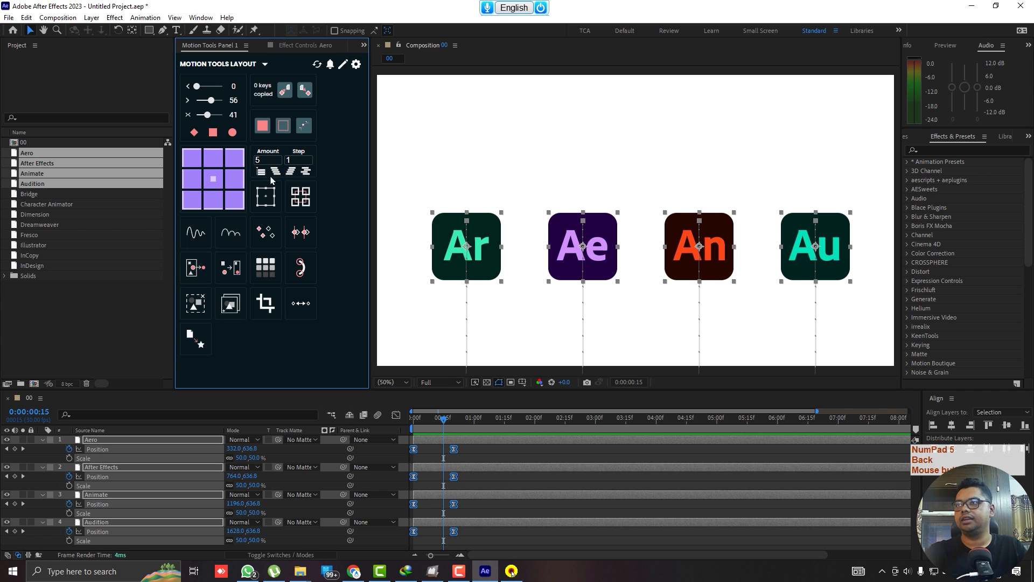
{"action": "left_click", "coordinate": [276, 172]}
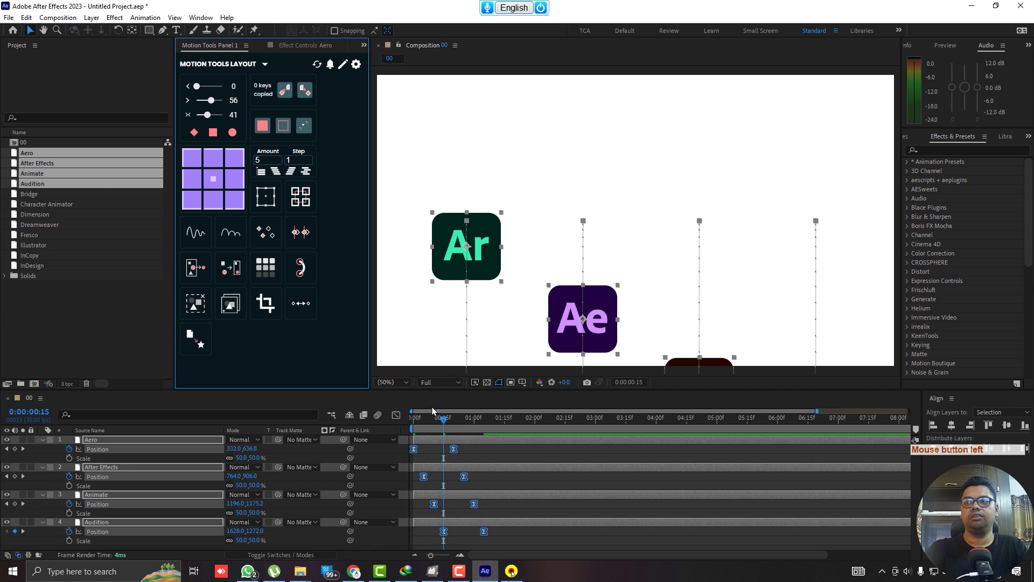
- Preview the staggered logo animation from the start of the composition
{"action": "left_click_drag", "start_coordinate": [436, 424], "coordinate": [402, 429]}
{"action": "left_click", "coordinate": [584, 511]}
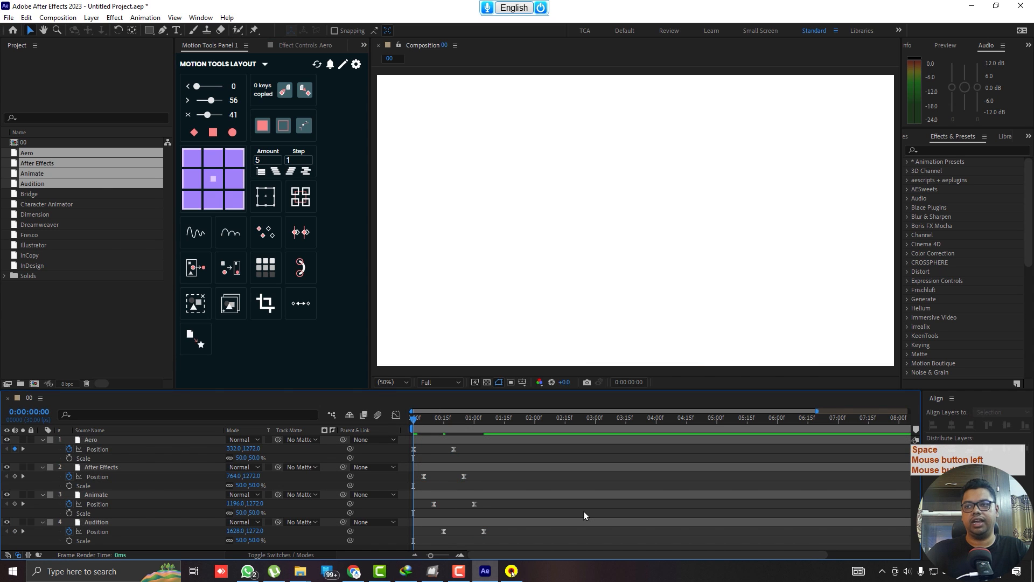
{"action": "key", "text": "space"}
{"action": "key", "text": "space"}
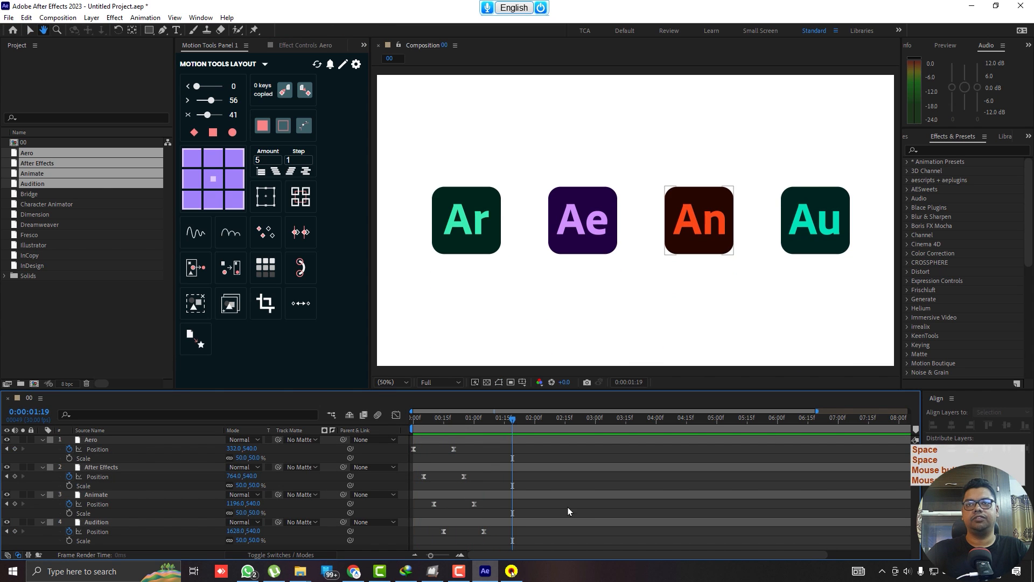
- Undo the keyframe stagger, then collapse and select all four layers and stagger the layers themselves by the amount of 5
{"action": "left_click_drag", "start_coordinate": [474, 420], "coordinate": [442, 423]}
{"action": "key", "text": "ctrl+z"}
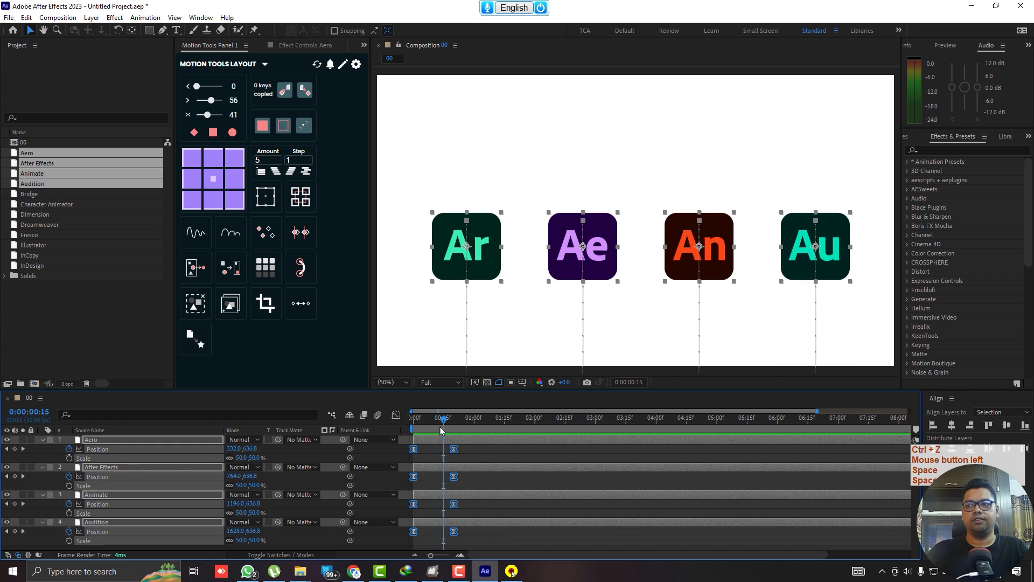
{"action": "left_click", "coordinate": [43, 439]}
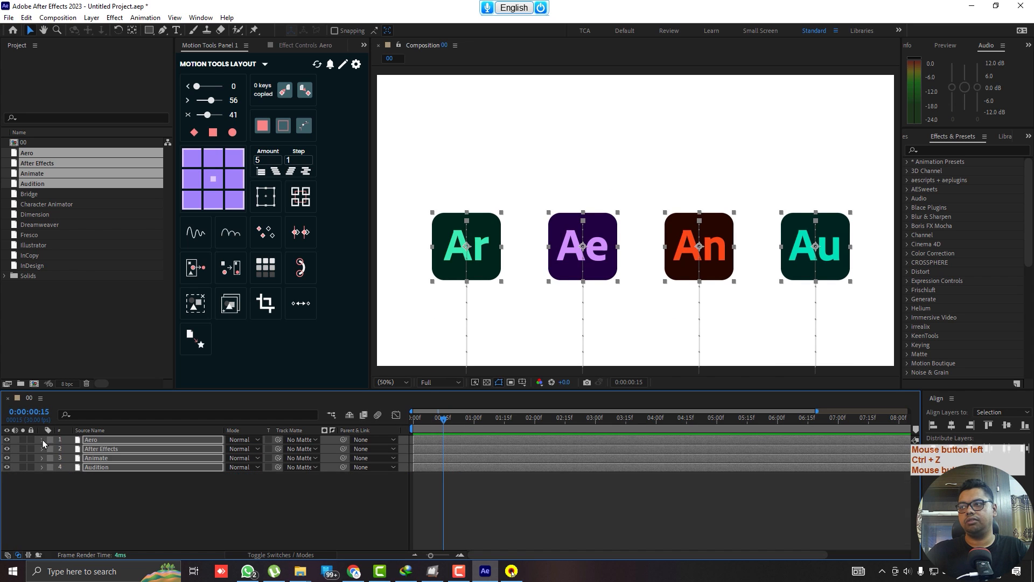
{"action": "left_click", "coordinate": [176, 506]}
{"action": "key", "text": "ctrl+a"}
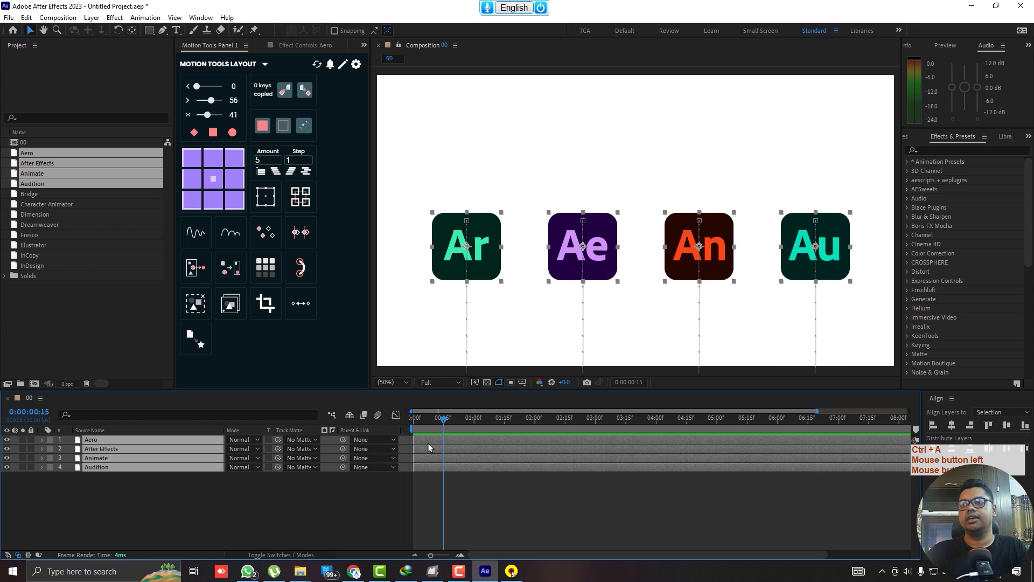
{"action": "left_click", "coordinate": [276, 172]}
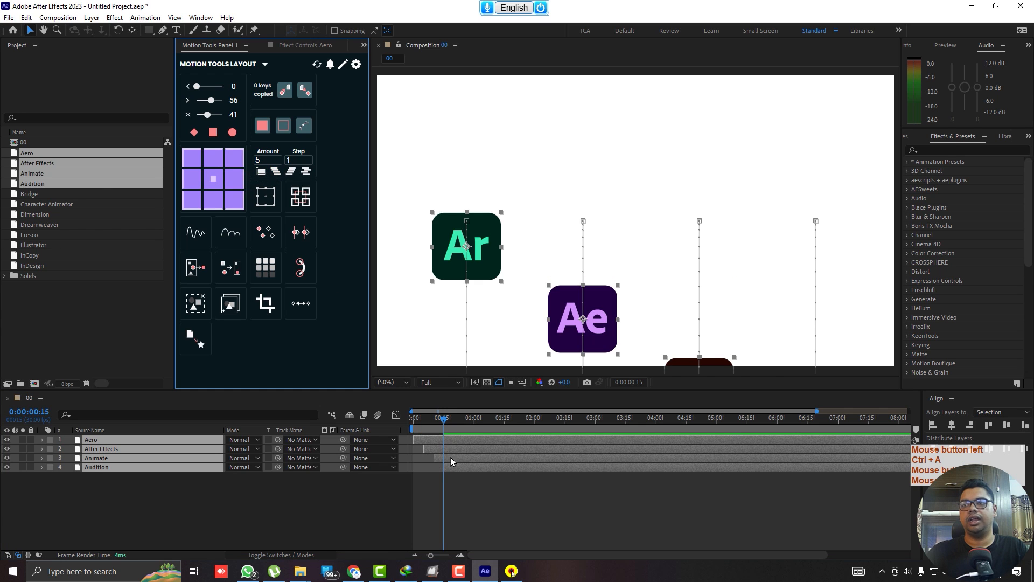
- Play the animation from the beginning to check the staggered layers' timing
{"action": "left_click_drag", "start_coordinate": [437, 422], "coordinate": [413, 418]}
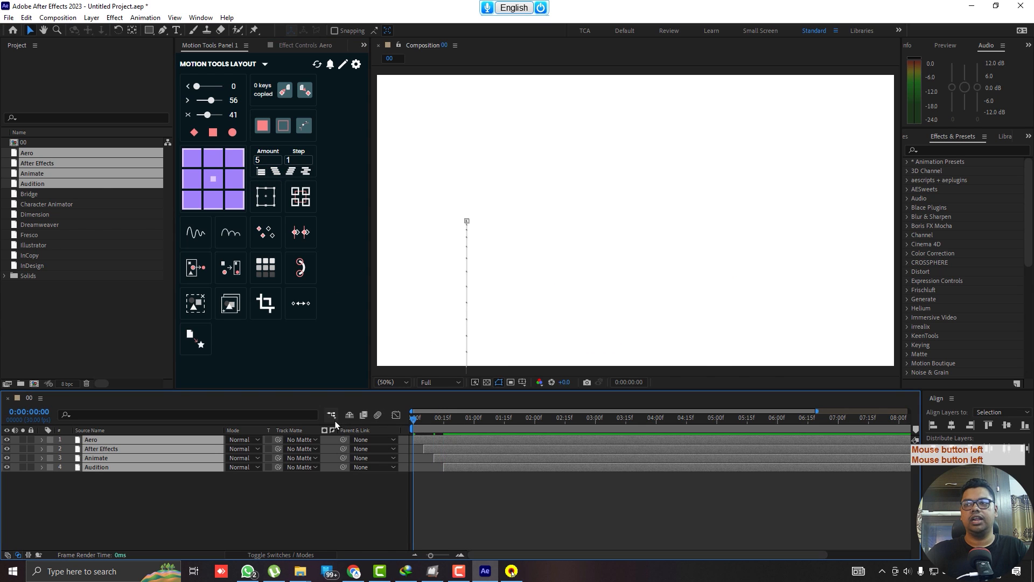
{"action": "key", "text": "space"}
{"action": "key", "text": "space"}
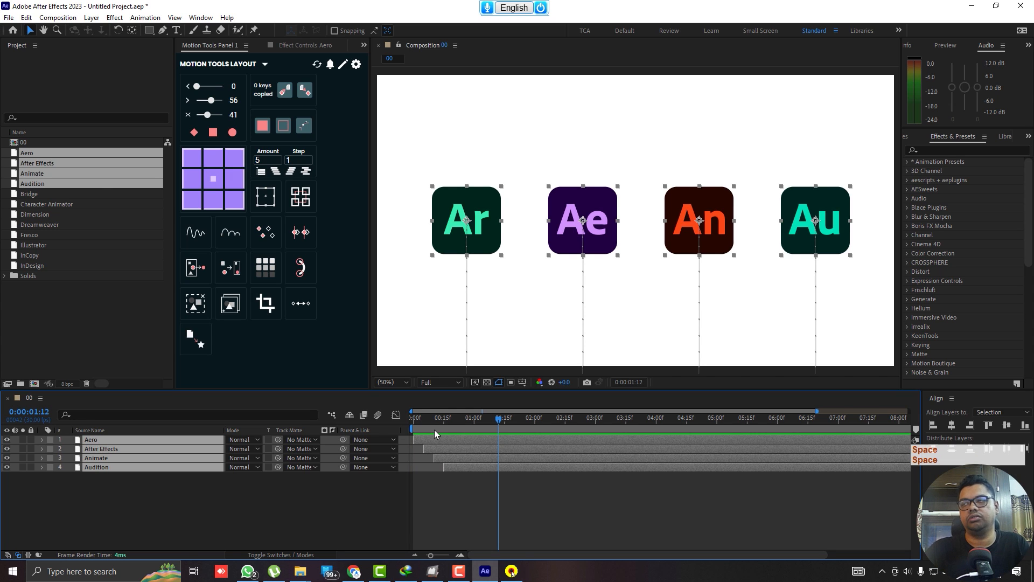
- Apply the reverse-order stagger to the four layers, then align all their start points to the playhead at 0:00:01:15
{"action": "left_click", "coordinate": [291, 172]}
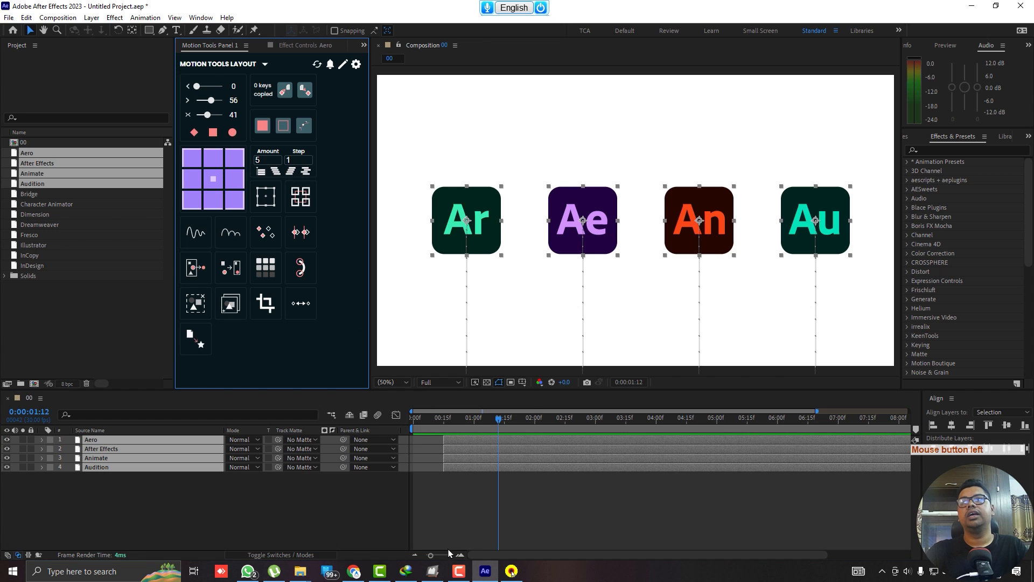
{"action": "left_click_drag", "start_coordinate": [472, 422], "coordinate": [515, 439]}
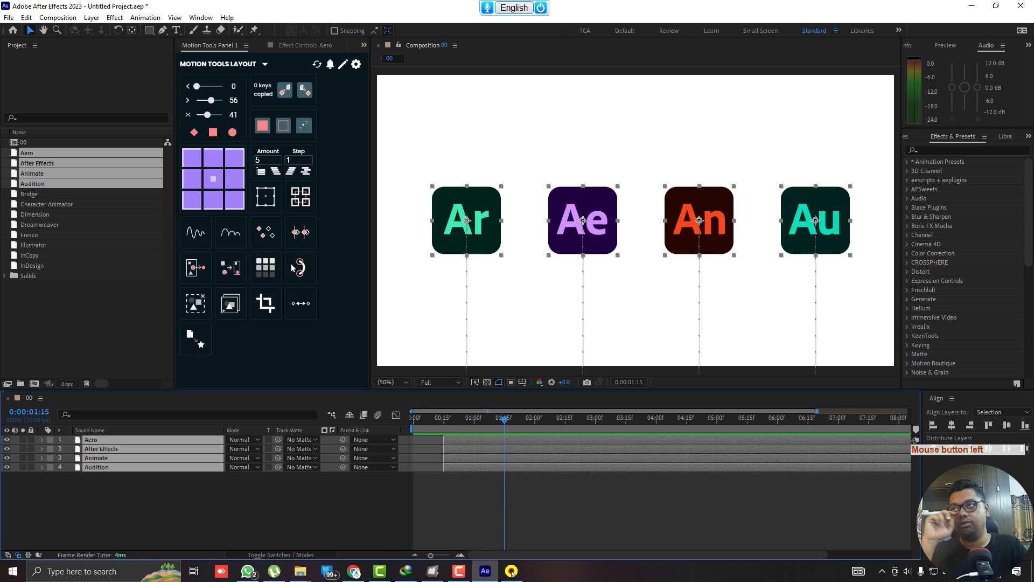
{"action": "left_click", "coordinate": [261, 172]}
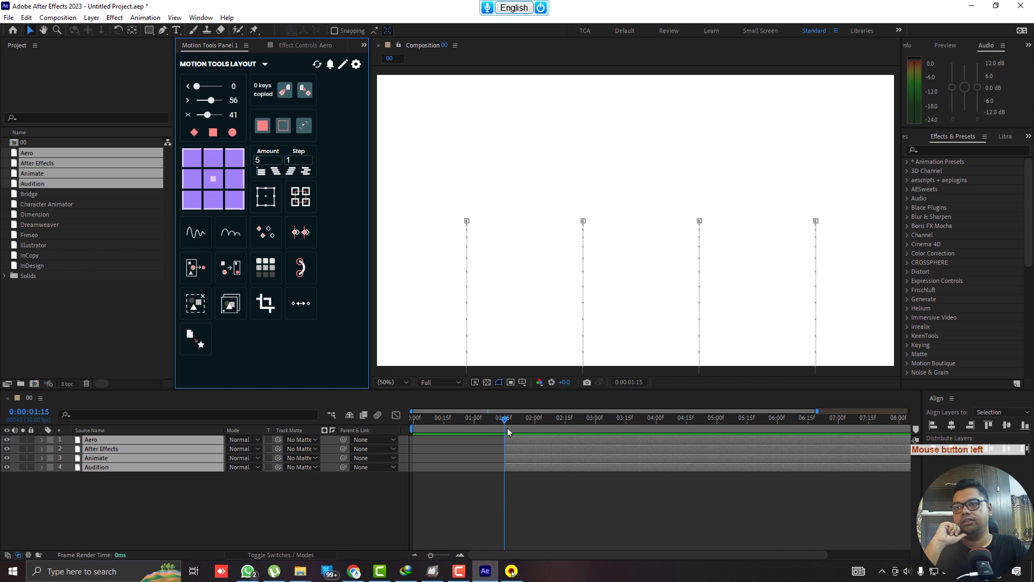
{"action": "key", "text": "shift+Insert"}
{"action": "key", "text": "F9"}
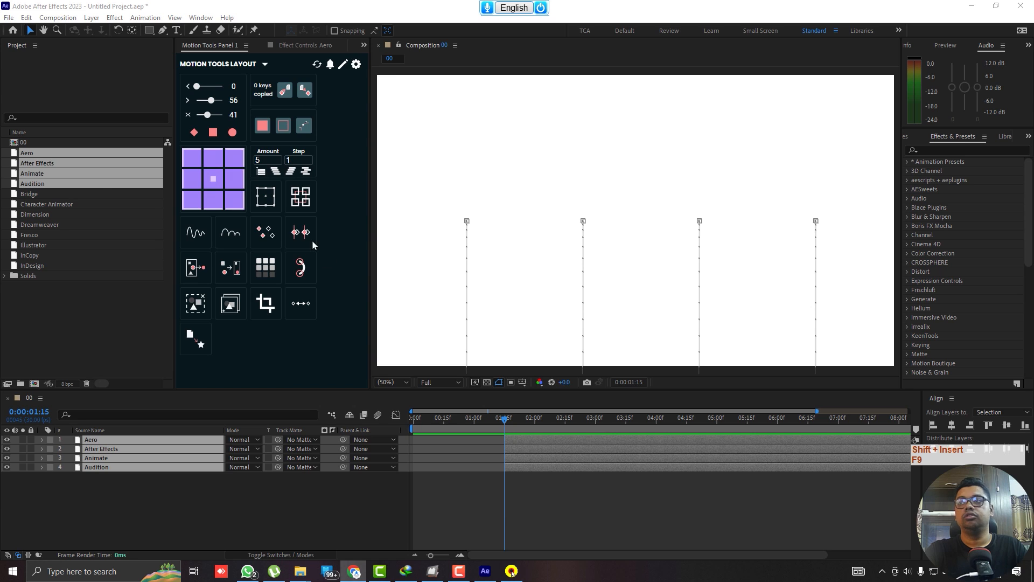
- Randomly offset the four layers' start times, then realign them all to the start of the composition
{"action": "left_click", "coordinate": [306, 171]}
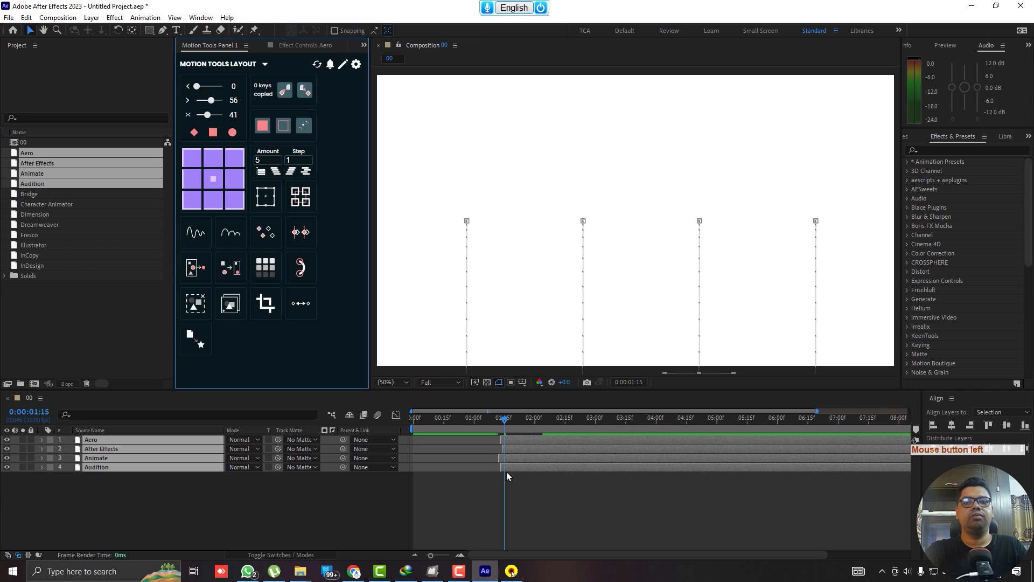
{"action": "left_click_drag", "start_coordinate": [467, 422], "coordinate": [212, 424]}
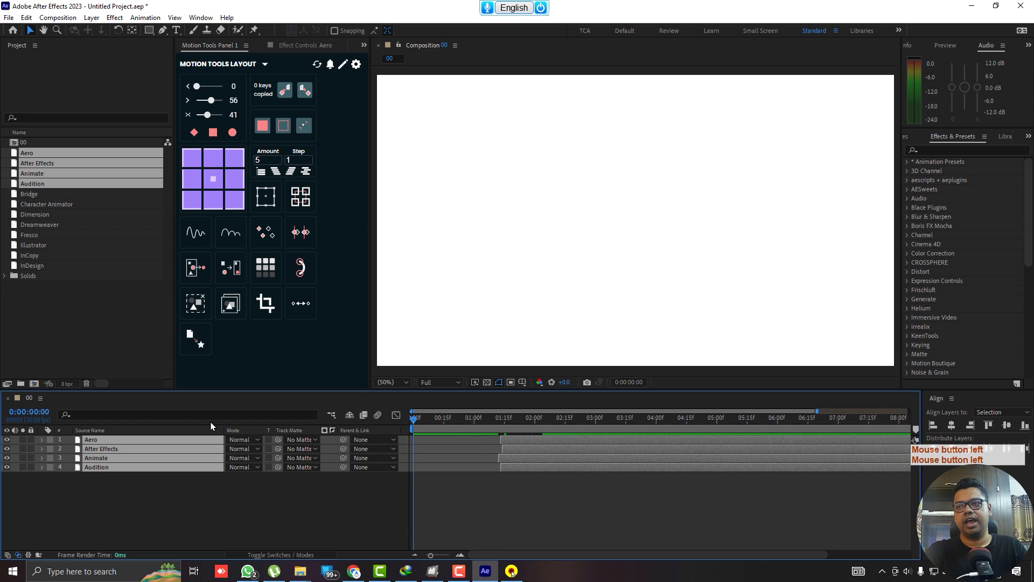
{"action": "left_click", "coordinate": [258, 174]}
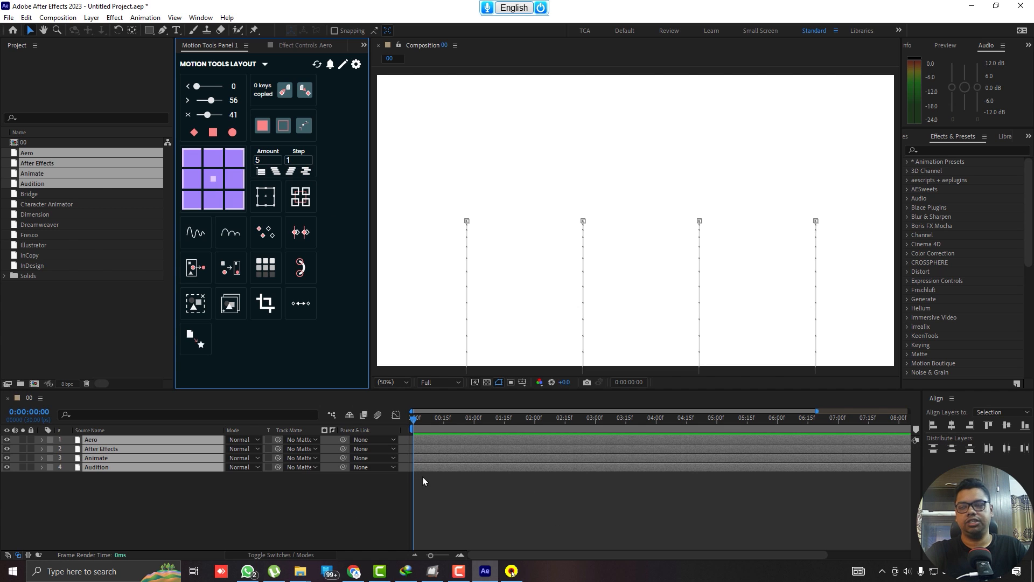
- Set the stagger step to 2, stagger the four layers in pairs in reverse order by 5, and preview it
{"action": "left_click", "coordinate": [298, 160]}
{"action": "key", "text": "BackSpace"}
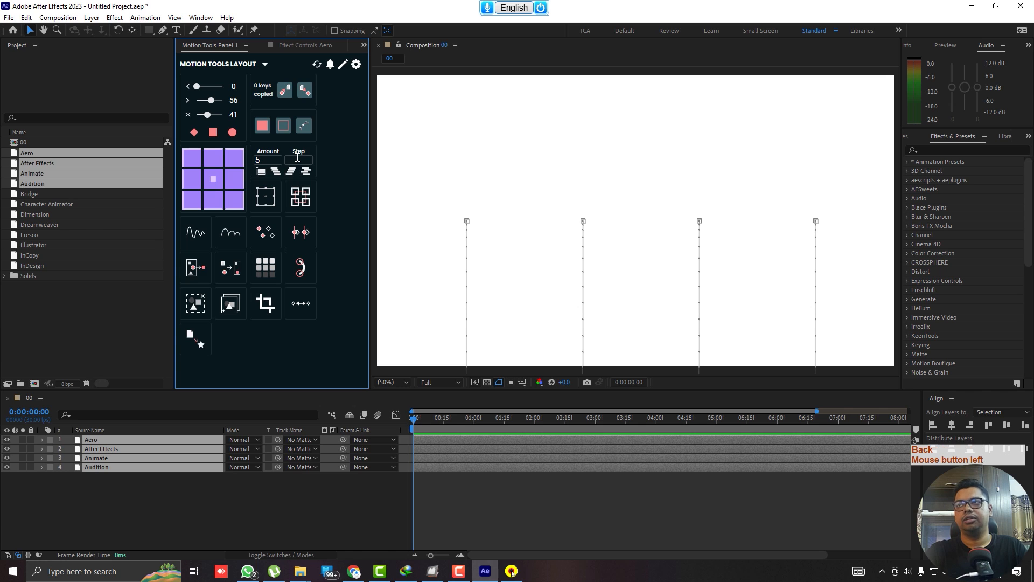
{"action": "type", "text": "2"}
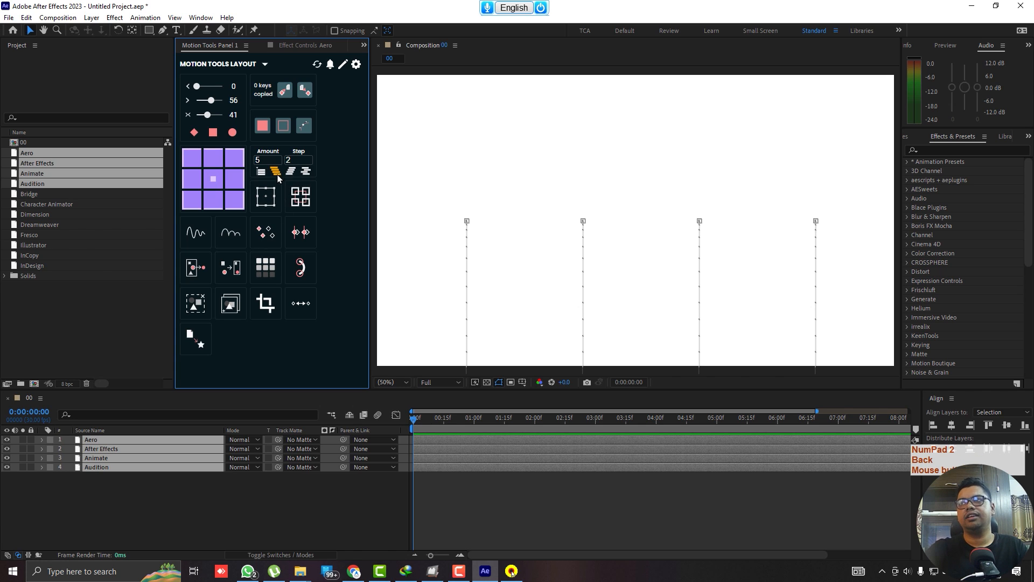
{"action": "left_click", "coordinate": [283, 175]}
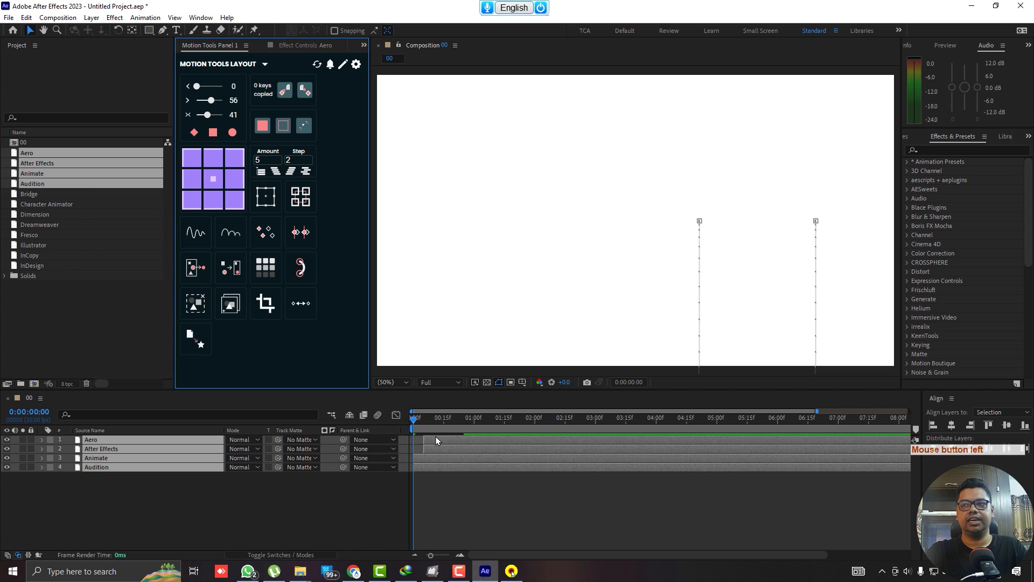
{"action": "left_click", "coordinate": [477, 519]}
{"action": "key", "text": "space"}
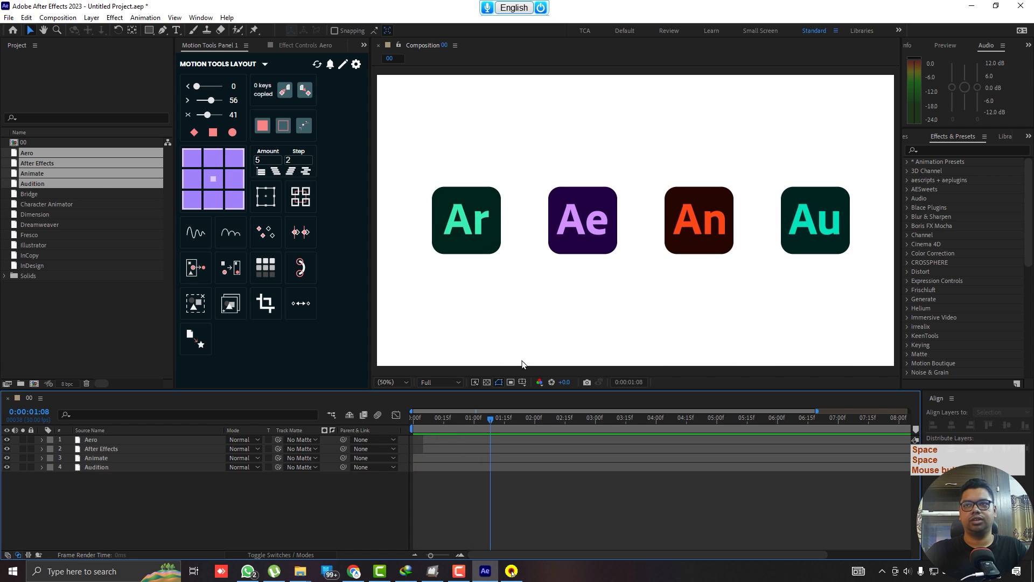
{"action": "key", "text": "space"}
- Undo the reverse-order stagger, stagger the four layers in pairs in forward order from the composition start, and preview the timing
{"action": "key", "text": "ctrl+z"}
{"action": "left_click_drag", "start_coordinate": [435, 422], "coordinate": [351, 423]}
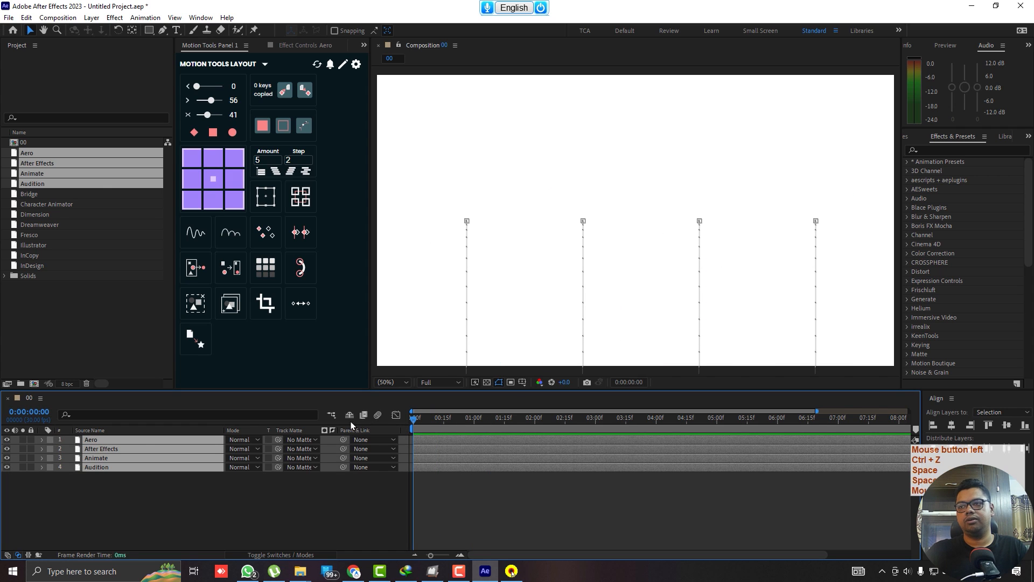
{"action": "left_click", "coordinate": [275, 171]}
{"action": "left_click", "coordinate": [451, 482]}
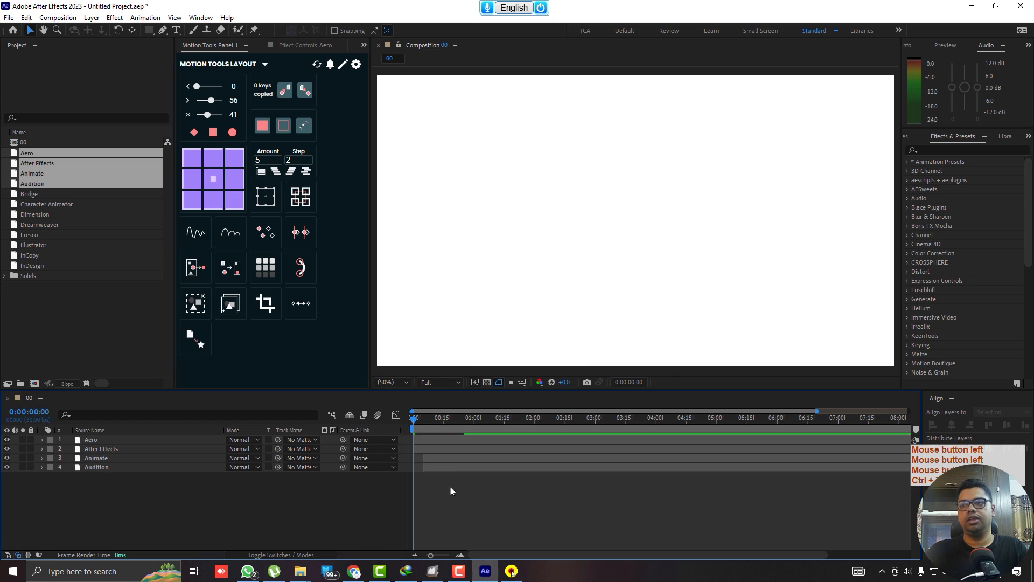
{"action": "key", "text": "space"}
{"action": "key", "text": "space"}
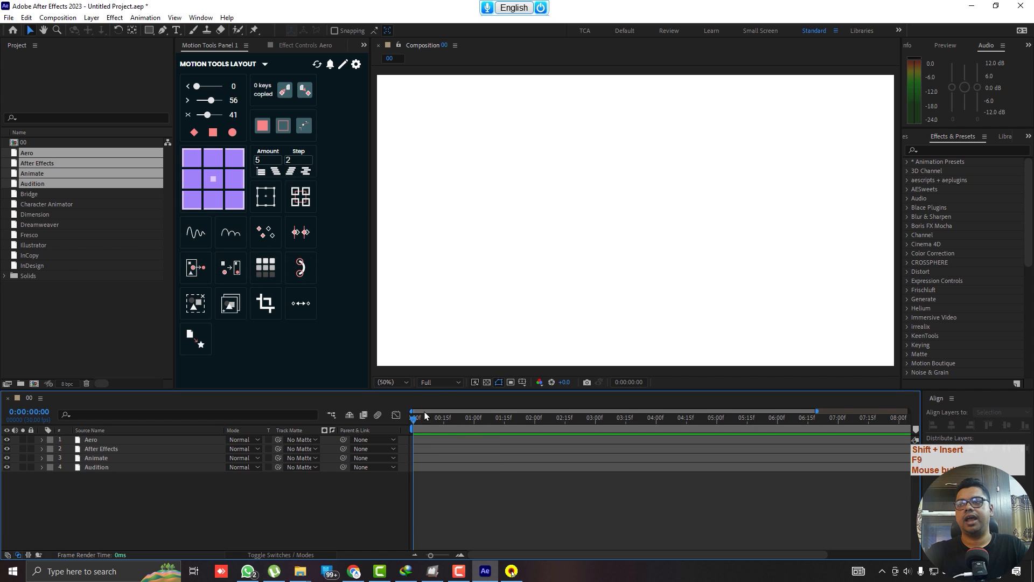
- Reveal the four layers' Position keyframes with the playhead at 0:00:02:00 and convert all of them to linear
{"action": "left_click_drag", "start_coordinate": [426, 416], "coordinate": [534, 418]}
{"action": "key", "text": "ctrl+a"}
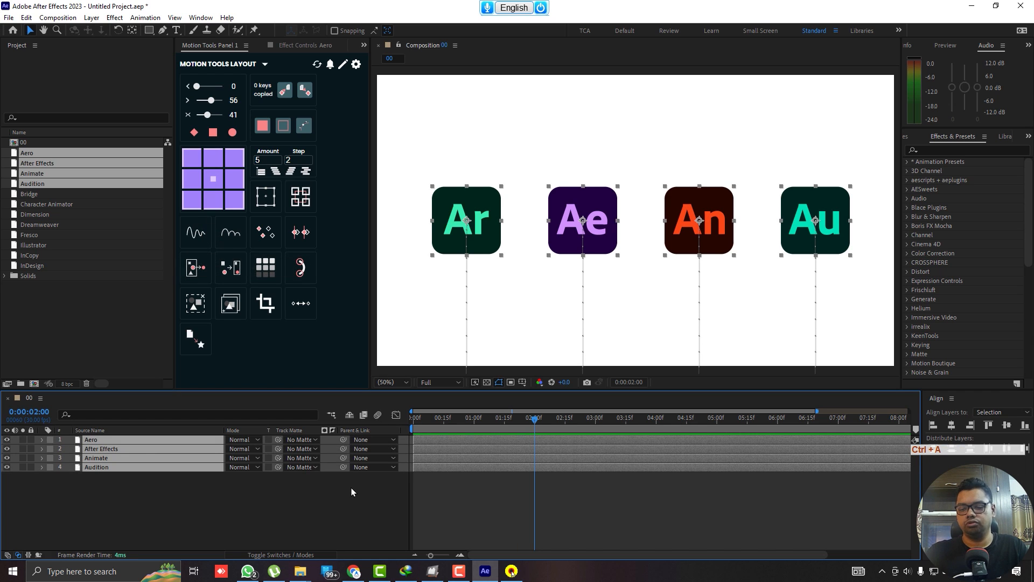
{"action": "key", "text": "u"}
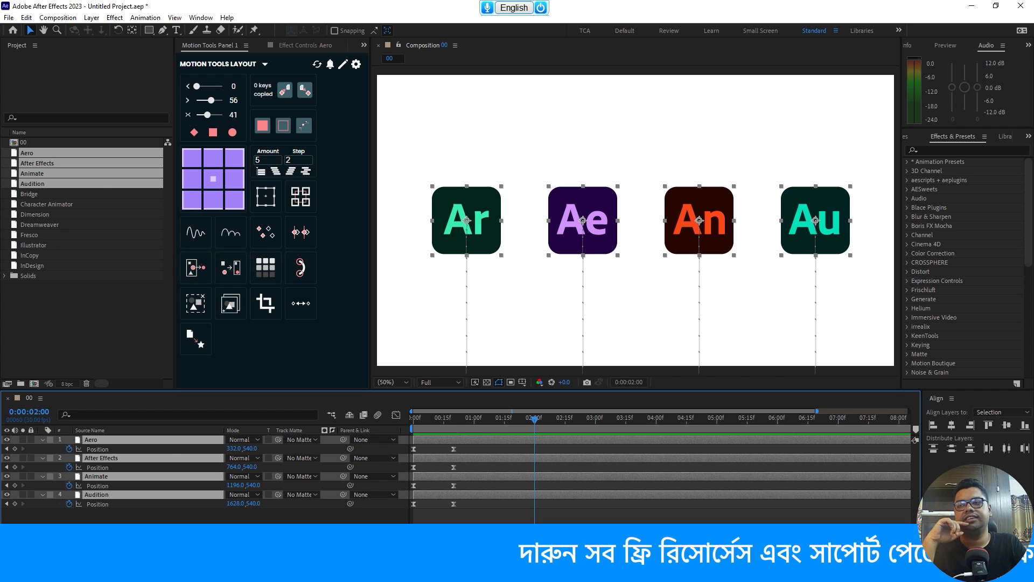
{"action": "left_click_drag", "start_coordinate": [484, 522], "coordinate": [401, 440]}
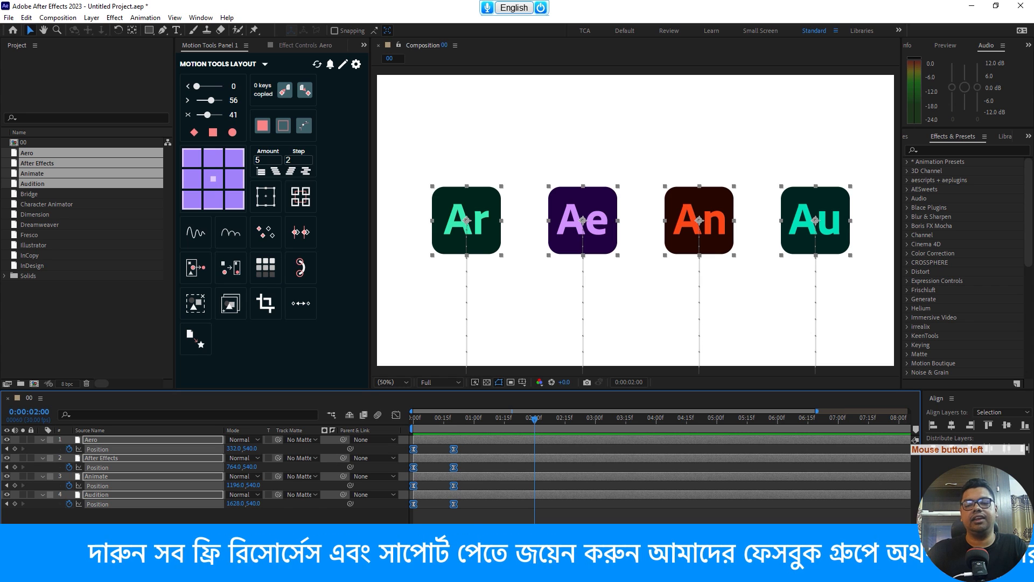
{"action": "left_click", "coordinate": [232, 133]}
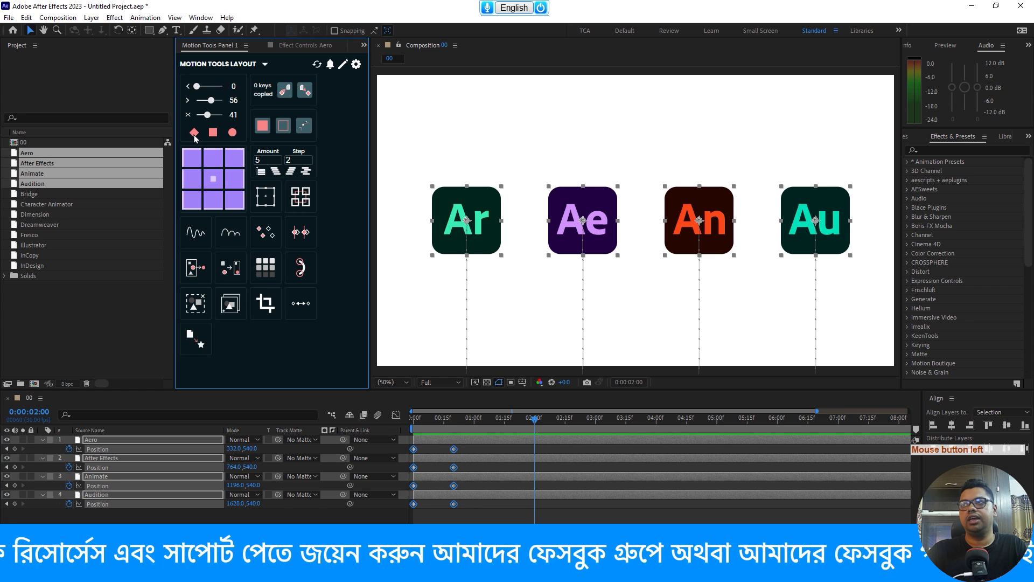
- Apply the Motion Tools bounce to the selected Position keyframes of all four layers
{"action": "left_click", "coordinate": [430, 418]}
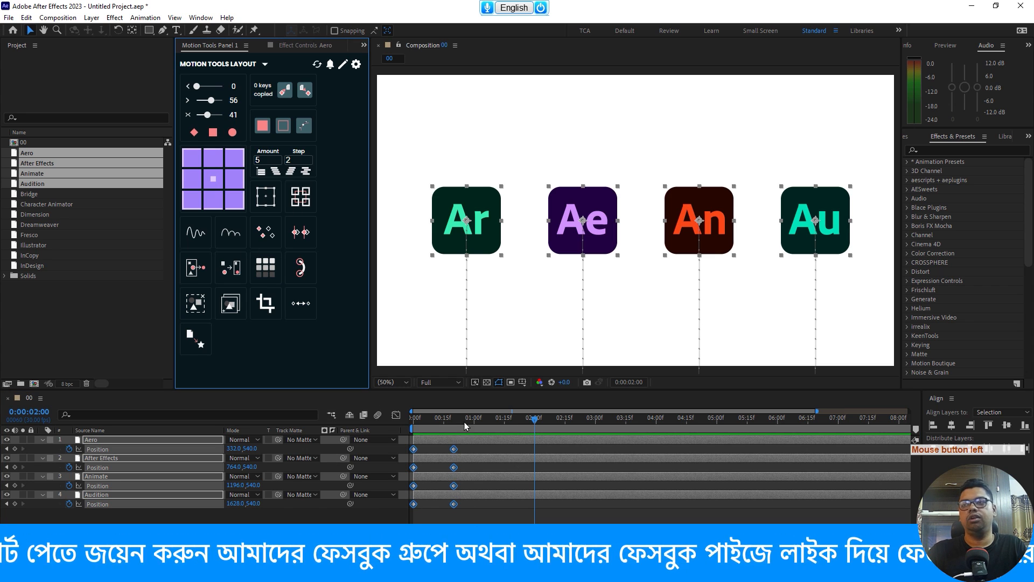
{"action": "left_click", "coordinate": [192, 199]}
{"action": "left_click", "coordinate": [235, 233]}
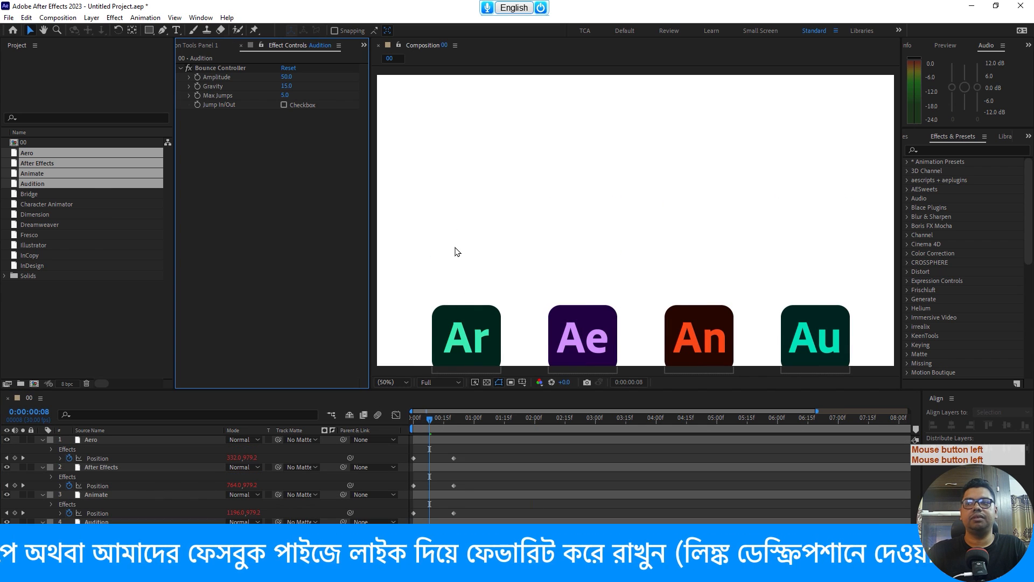
- Show the rulers and place a horizontal guide along the logos' top edges at 0:00:00:20
{"action": "left_click_drag", "start_coordinate": [432, 422], "coordinate": [455, 419]}
{"action": "key", "text": "ctrl+r"}
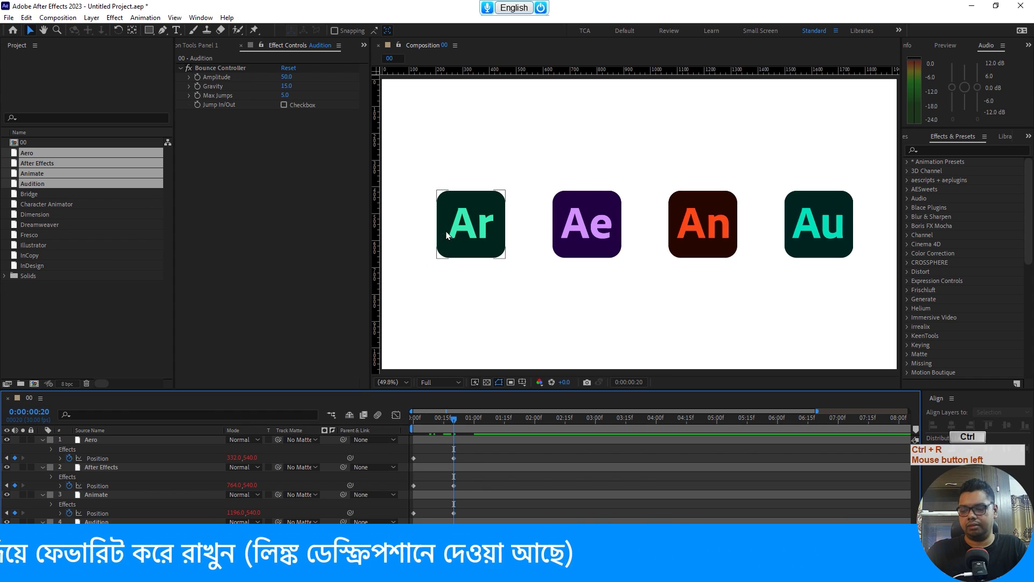
{"action": "left_click_drag", "start_coordinate": [520, 70], "coordinate": [514, 190]}
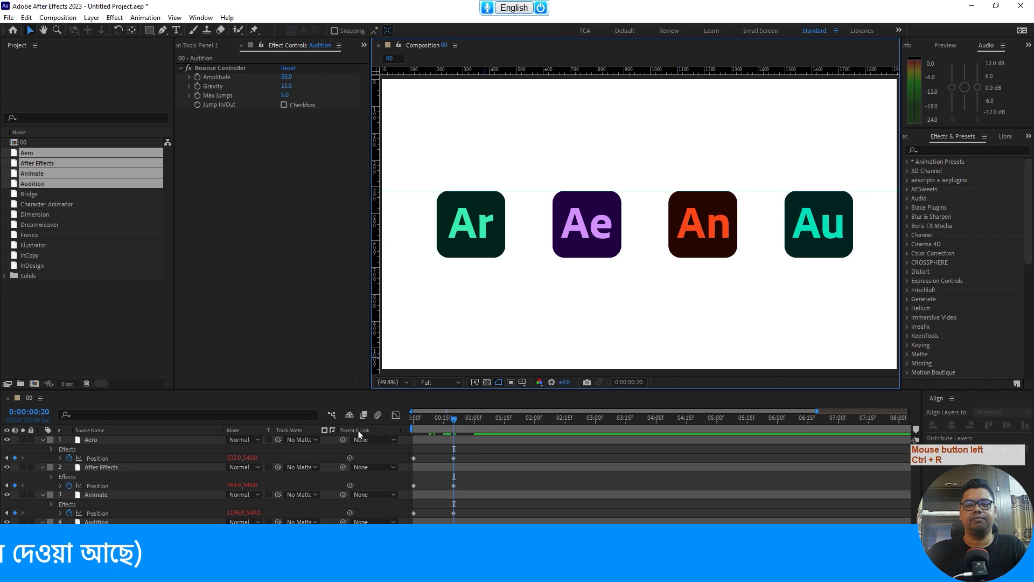
- Play the bounce animation from the beginning to examine how the logos settle against the guide
{"action": "left_click_drag", "start_coordinate": [454, 418], "coordinate": [413, 418]}
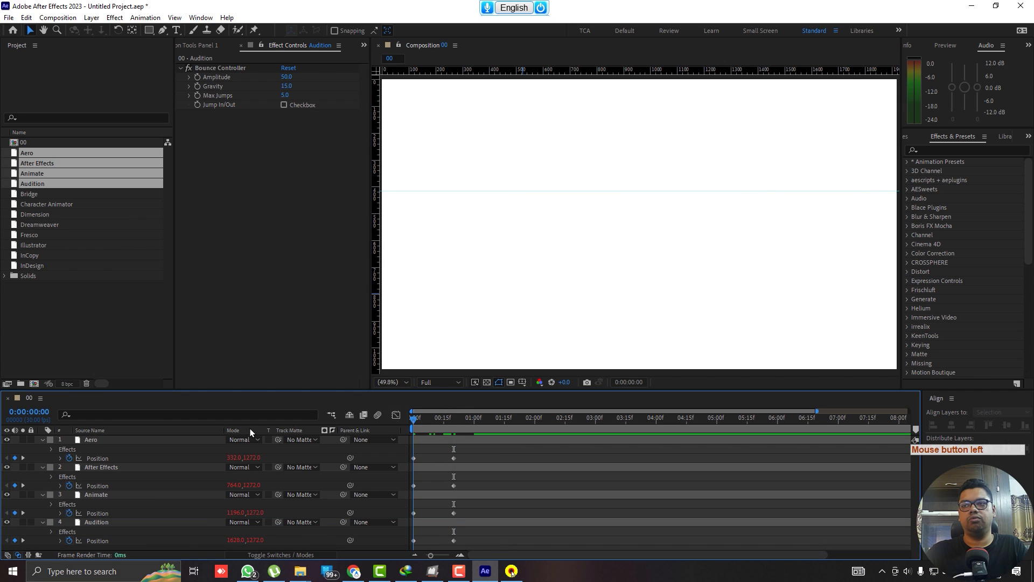
{"action": "key", "text": "space"}
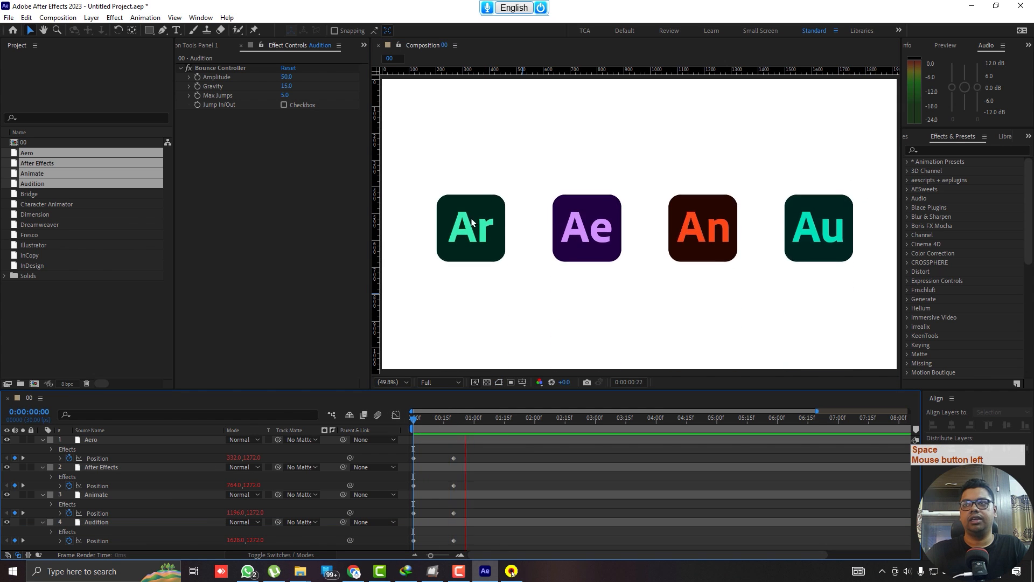
{"action": "key", "text": "space"}
{"action": "left_click_drag", "start_coordinate": [449, 418], "coordinate": [497, 426]}
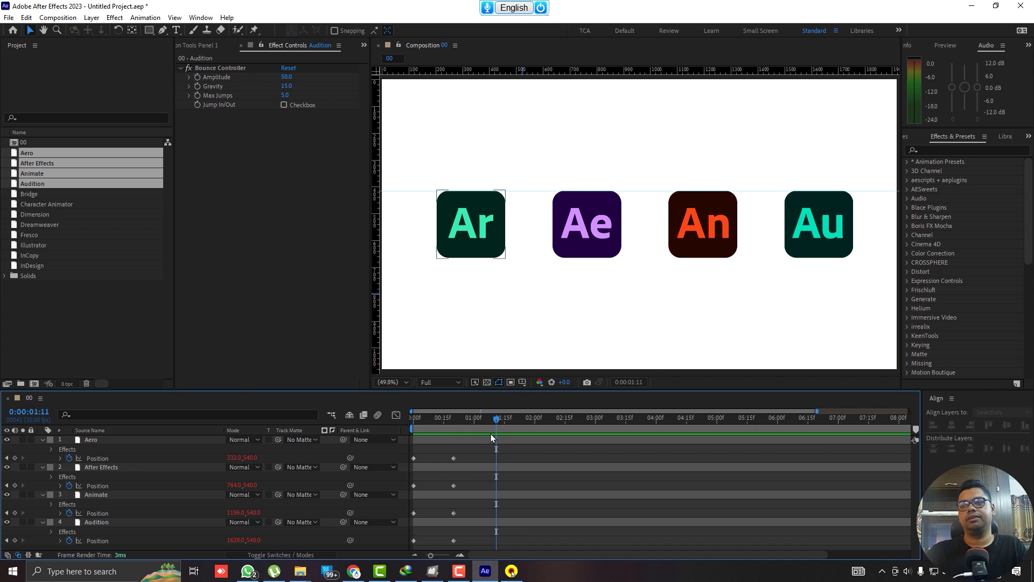
{"action": "left_click_drag", "start_coordinate": [484, 421], "coordinate": [410, 422]}
{"action": "key", "text": "space"}
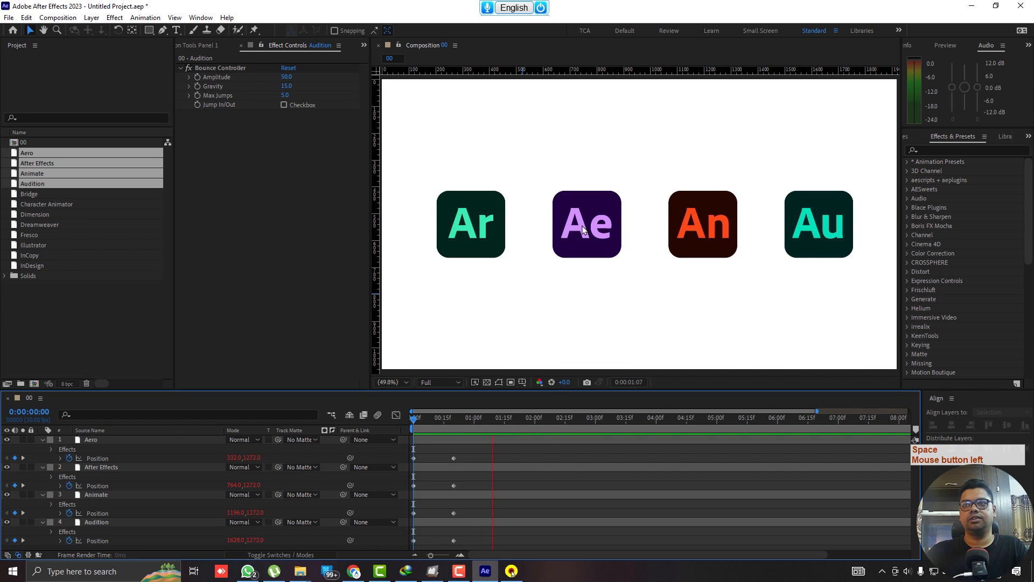
{"action": "key", "text": "space"}
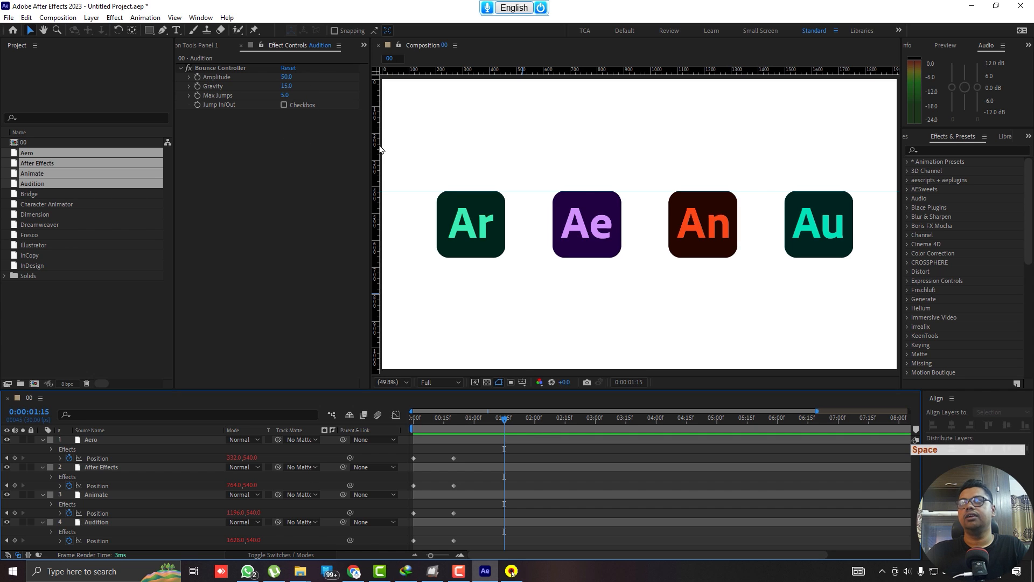
- Undo the bounce on all layers, then place a horizontal guide along the logos' top edges again at 0:00:00:20
{"action": "left_click_drag", "start_coordinate": [462, 419], "coordinate": [296, 421]}
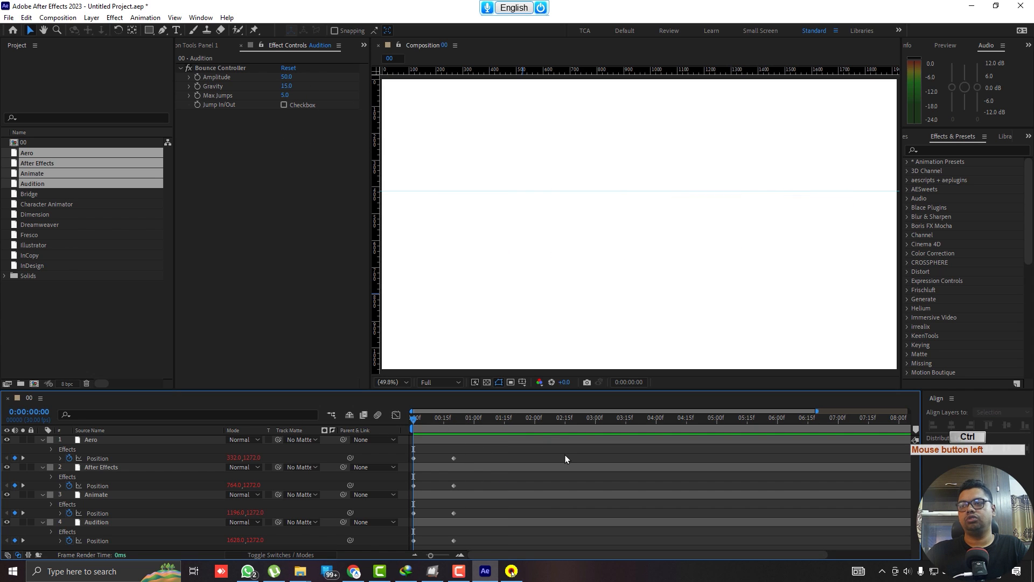
{"action": "key", "text": "ctrl+z"}
{"action": "key", "text": "ctrl+z"}
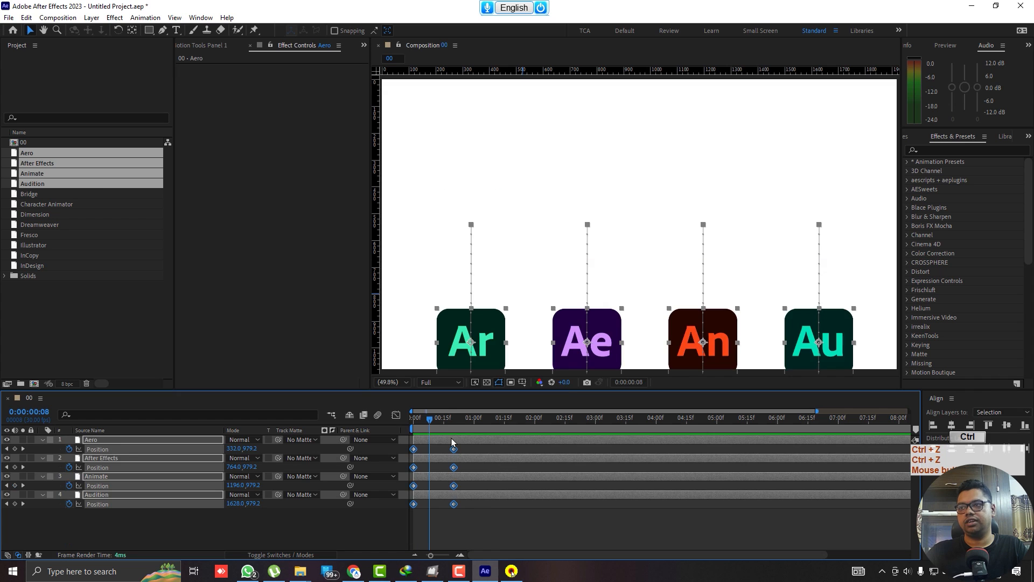
{"action": "mouse_move", "coordinate": [442, 424]}
{"action": "left_mouse_down"}
{"action": "mouse_move", "coordinate": [464, 424]}
{"action": "mouse_move", "coordinate": [453, 425]}
{"action": "left_mouse_up"}
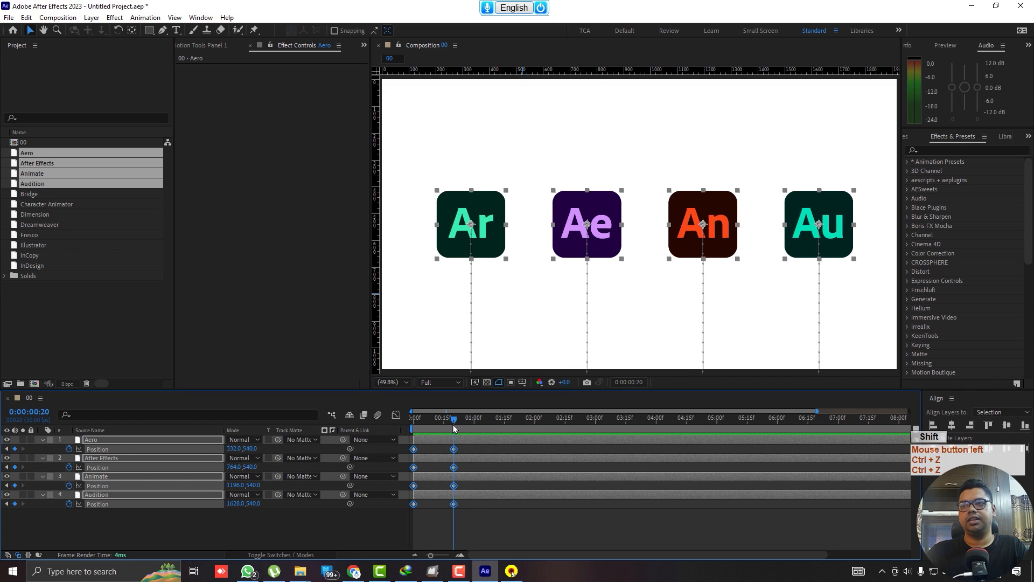
{"action": "left_click_drag", "start_coordinate": [598, 71], "coordinate": [598, 190]}
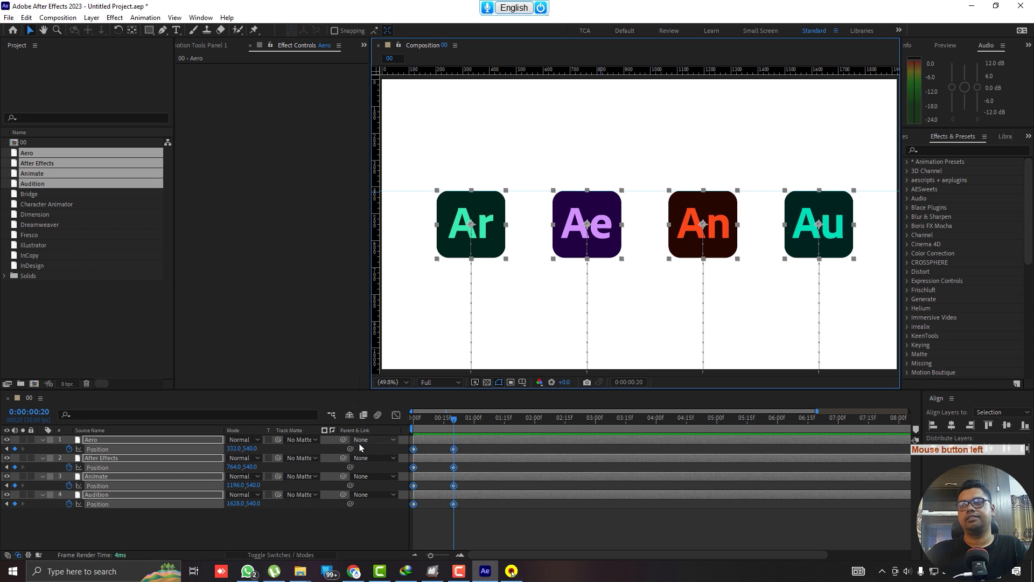
- Apply the Motion Tools elastic effect to the four layers' Position keyframes and preview the animation
{"action": "left_click", "coordinate": [201, 43]}
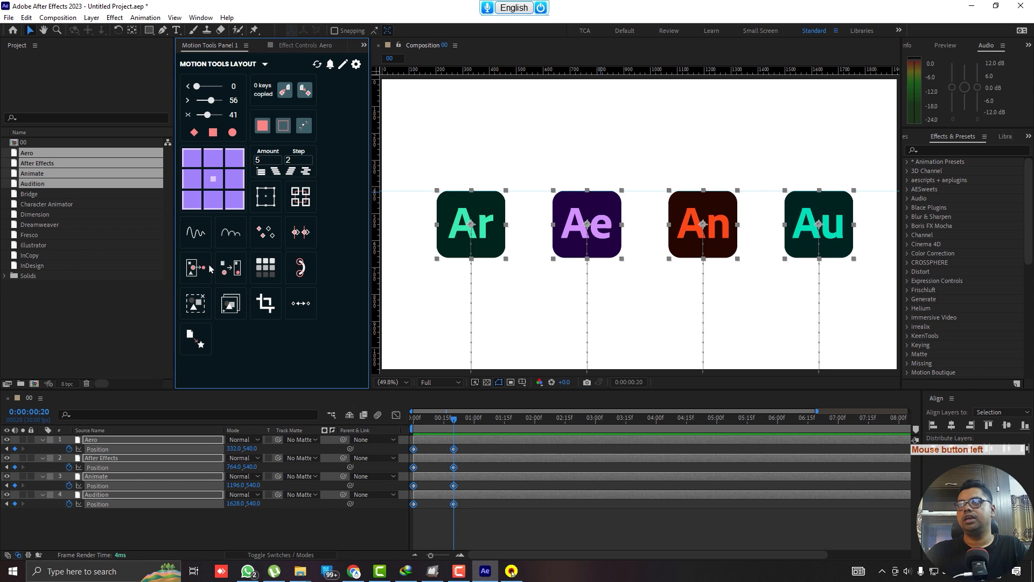
{"action": "left_click", "coordinate": [196, 231]}
{"action": "key", "text": "space"}
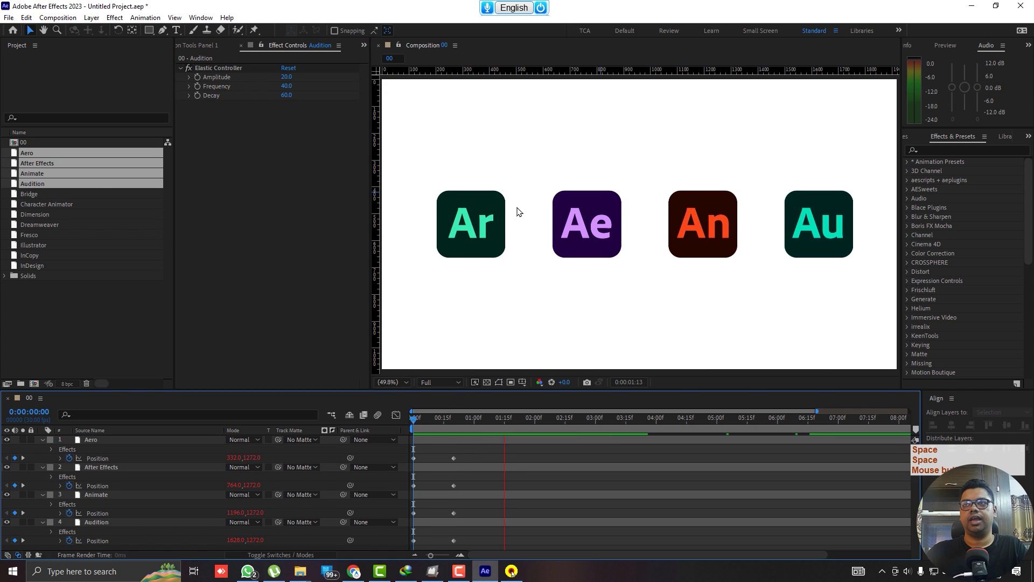
{"action": "key", "text": "space"}
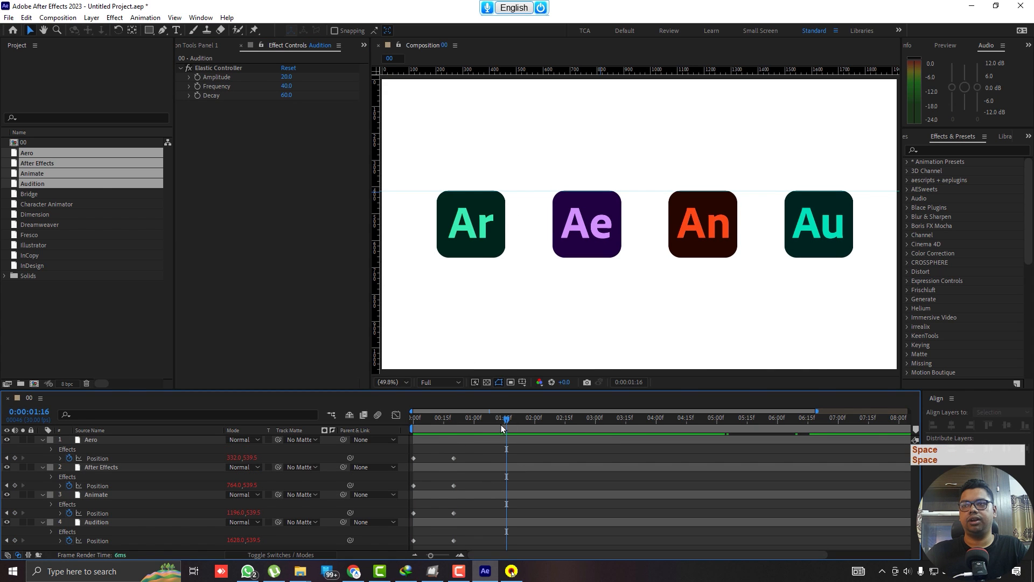
{"action": "mouse_move", "coordinate": [501, 424]}
{"action": "left_mouse_down"}
{"action": "mouse_move", "coordinate": [469, 427]}
{"action": "mouse_move", "coordinate": [502, 429]}
{"action": "left_mouse_up"}
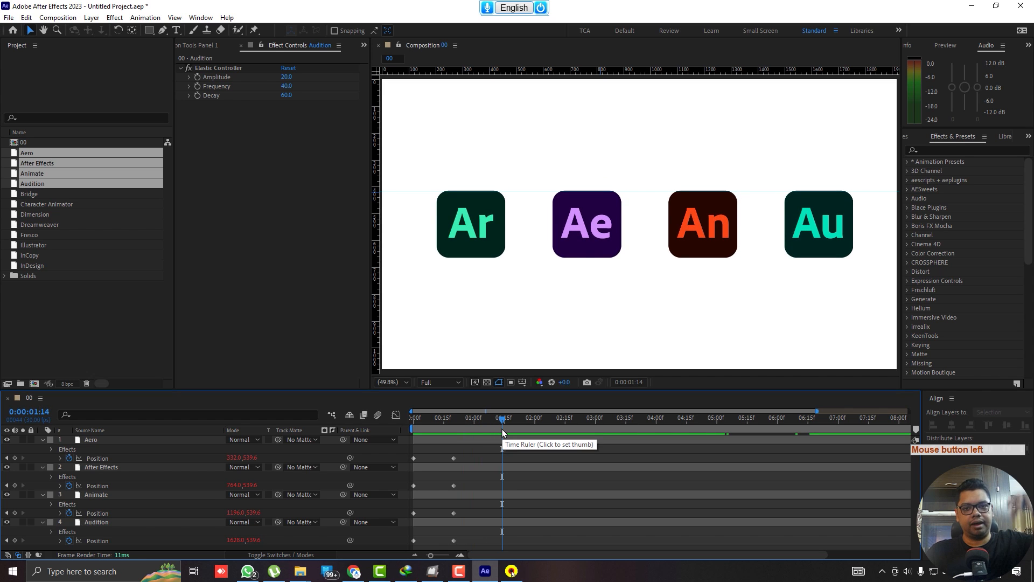
- Apply elastic to the four layers' Position keyframes using one shared control layer instead of separate controllers
{"action": "key", "text": "shift+Insert"}
{"action": "key", "text": "F9"}
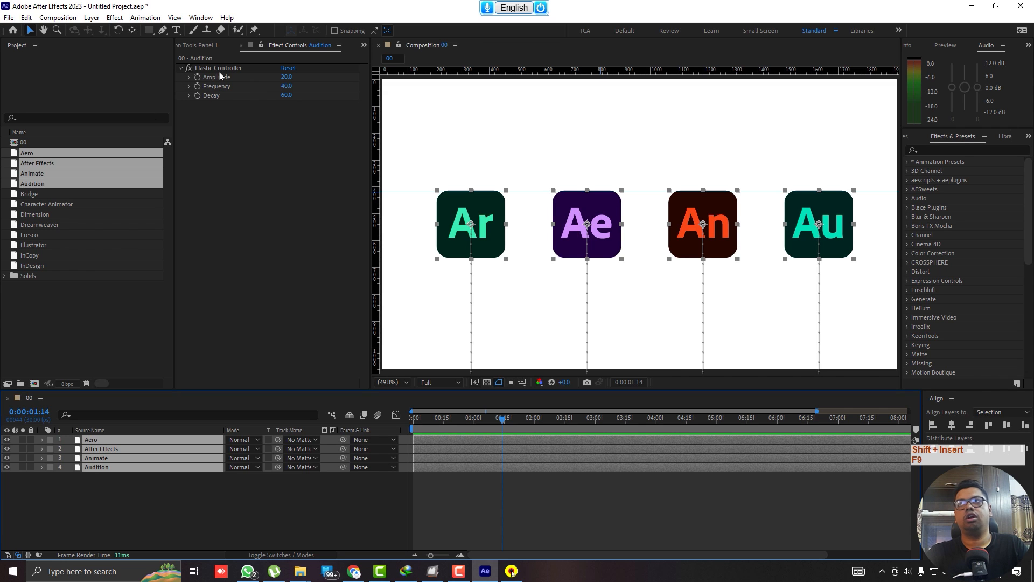
{"action": "left_click", "coordinate": [207, 45]}
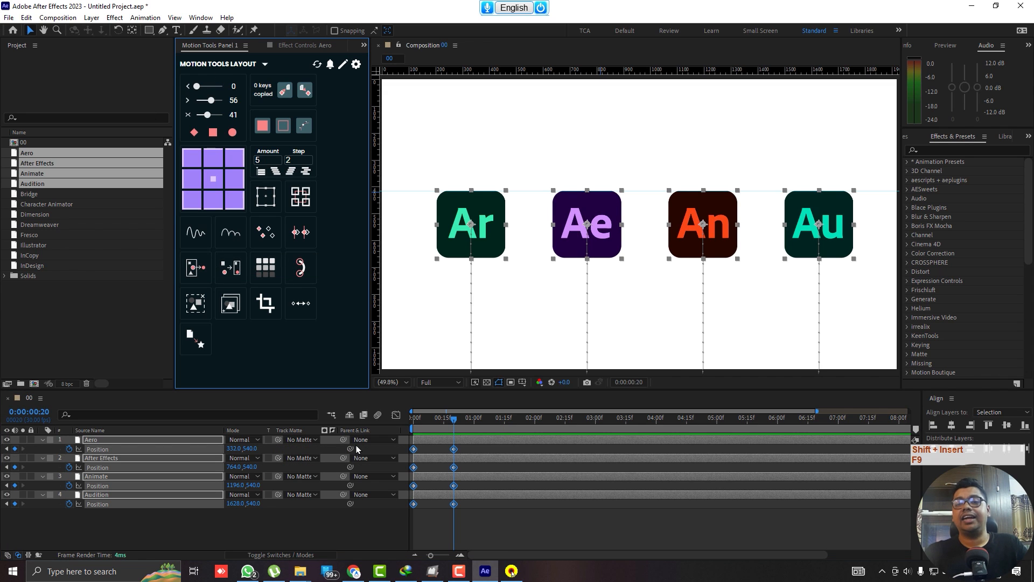
{"action": "left_click", "coordinate": [197, 244], "text": "alt"}
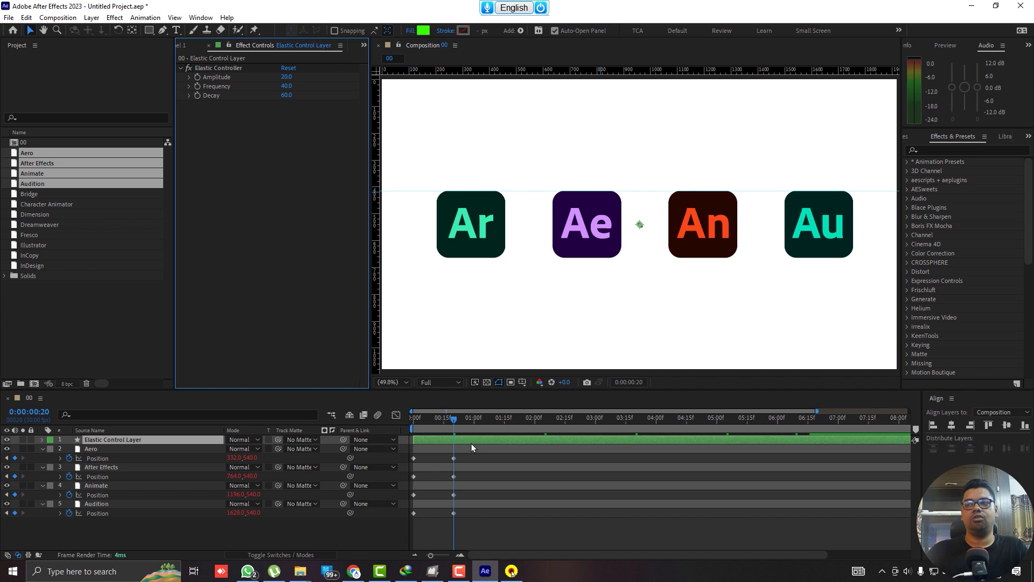
- Play the composition from the start to check the elastic motion driven by the control layer
{"action": "left_click_drag", "start_coordinate": [455, 426], "coordinate": [381, 428]}
{"action": "key", "text": "space"}
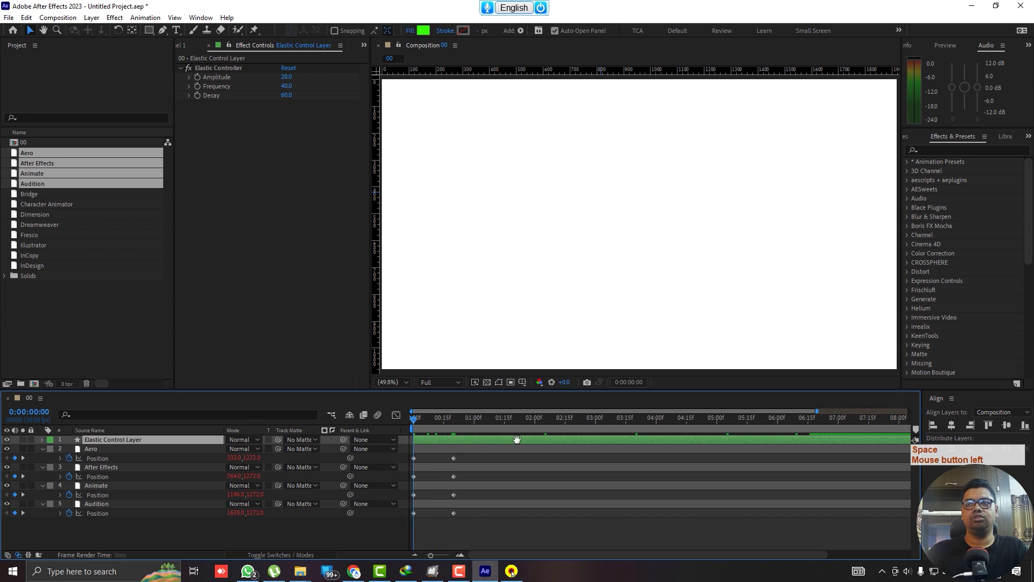
{"action": "key", "text": "space"}
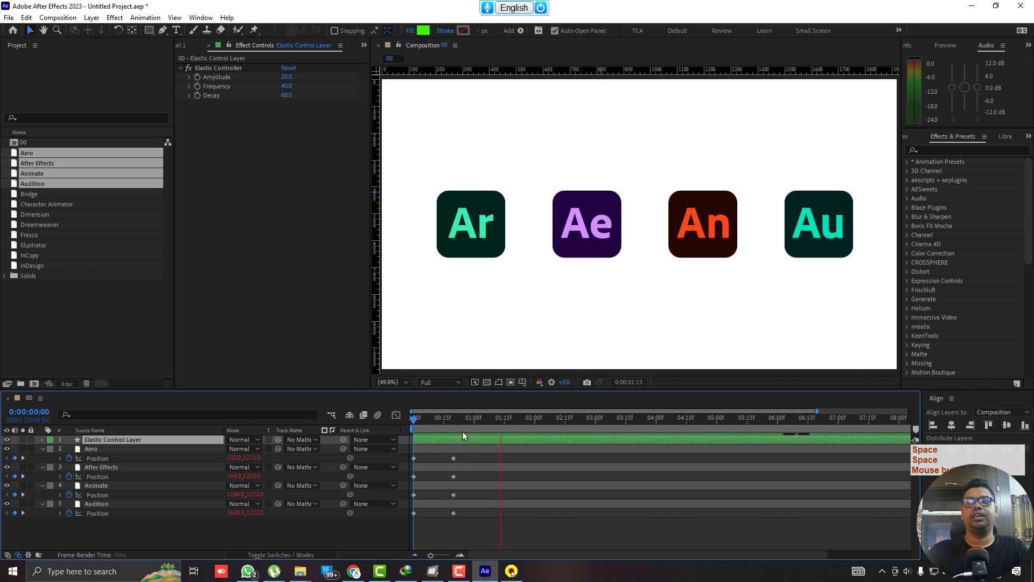
- Set the Elastic Controller's Amplitude to 48 and Frequency to 54 on the control layer, then preview the stronger elastic motion
{"action": "left_click", "coordinate": [460, 425]}
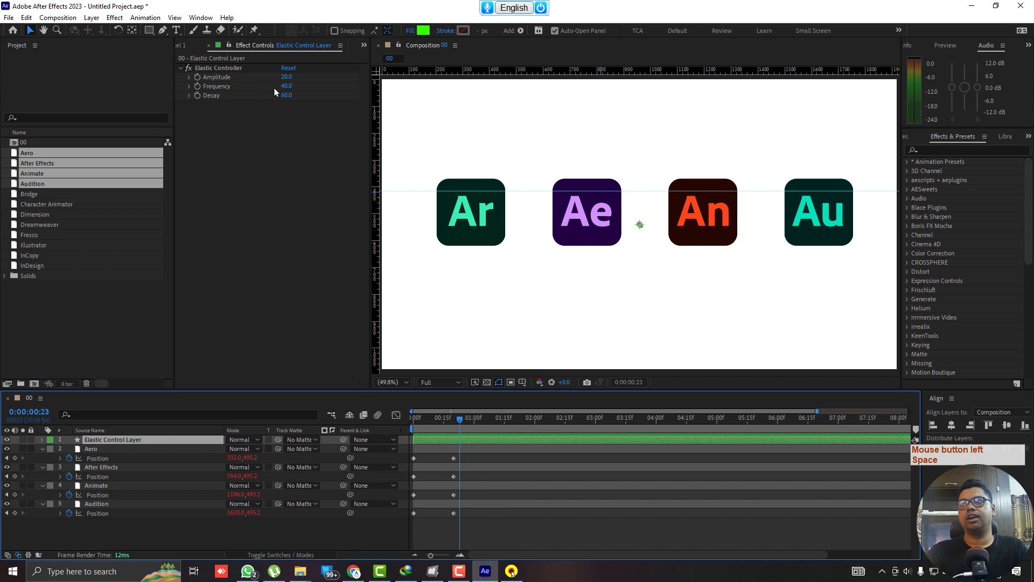
{"action": "mouse_move", "coordinate": [286, 77]}
{"action": "left_mouse_down"}
{"action": "mouse_move", "coordinate": [301, 77]}
{"action": "mouse_move", "coordinate": [294, 87]}
{"action": "left_mouse_up"}
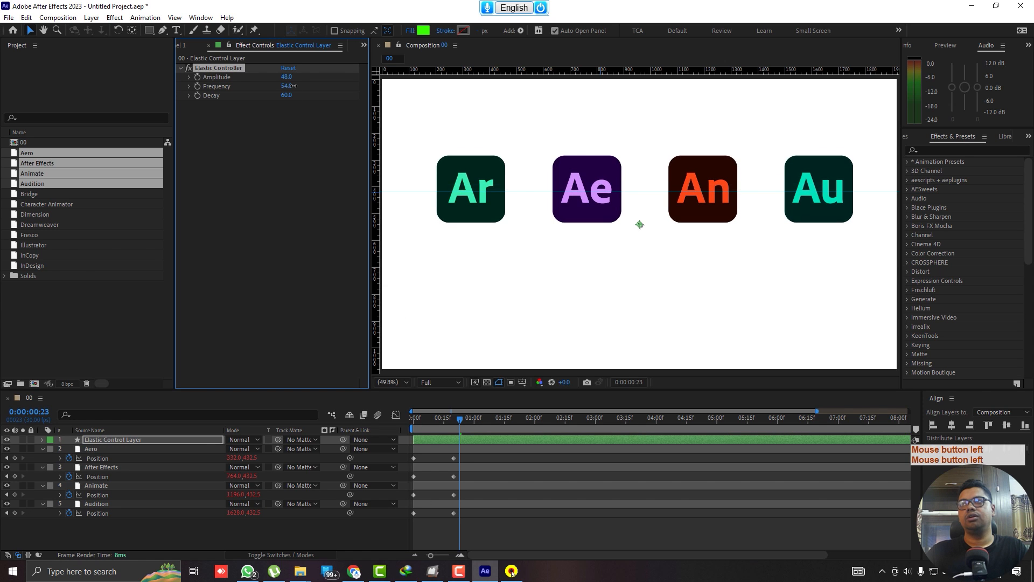
{"action": "key", "text": "space"}
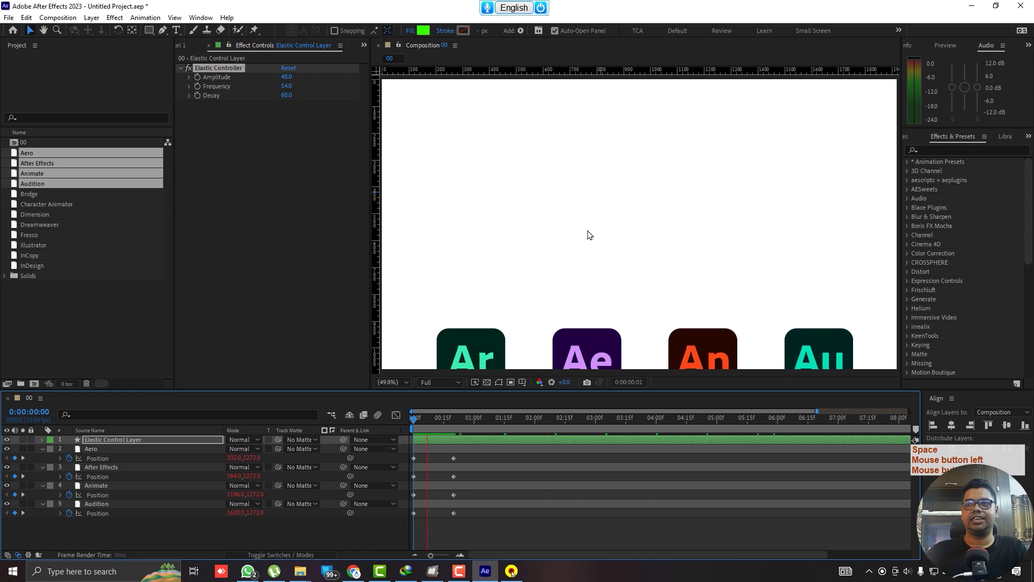
{"action": "key", "text": "space"}
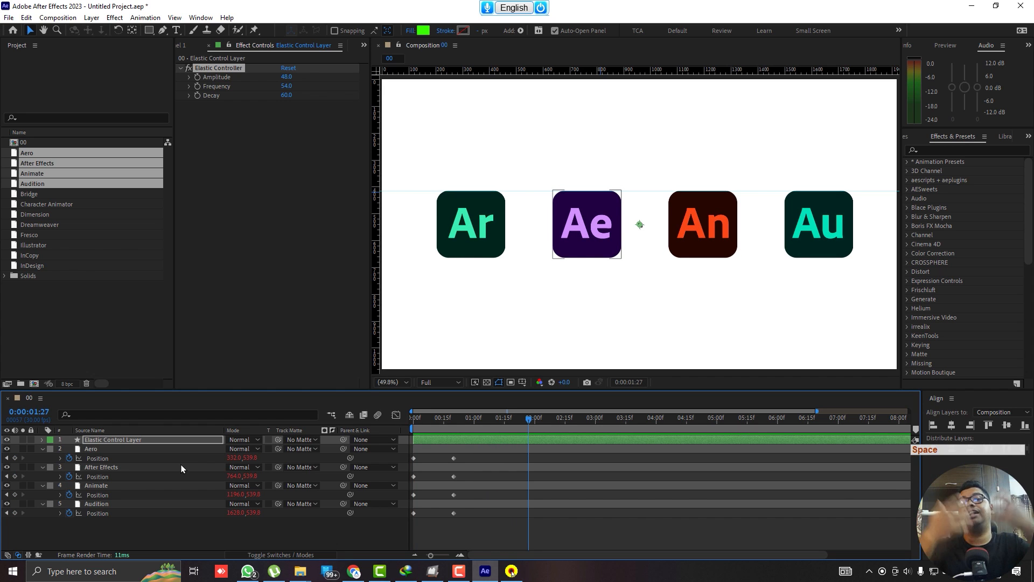
{"action": "key", "text": "space"}
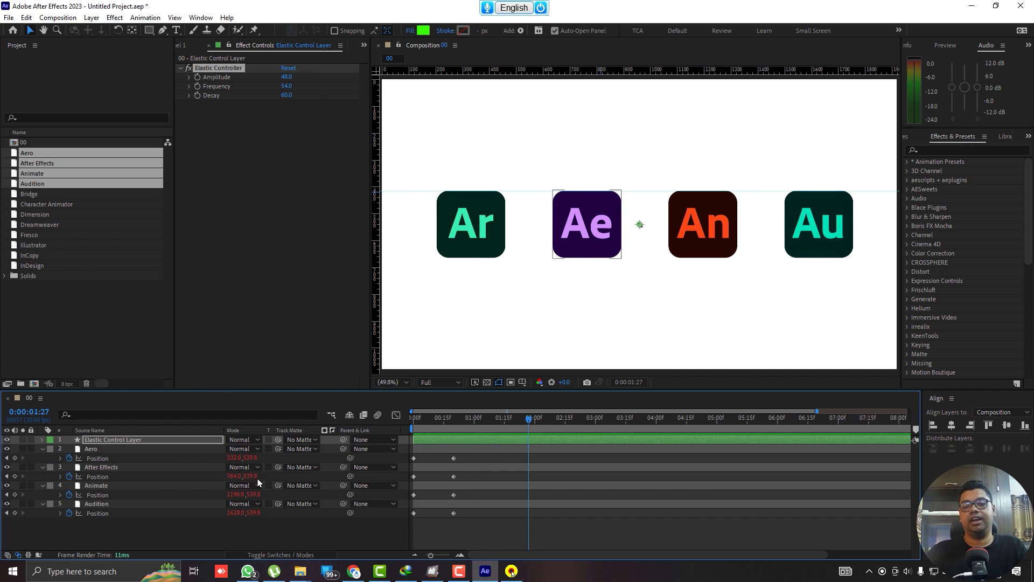
- Undo the elastic effect and its control layer, then move the playhead to 0:00:02:24
{"action": "left_click", "coordinate": [195, 47]}
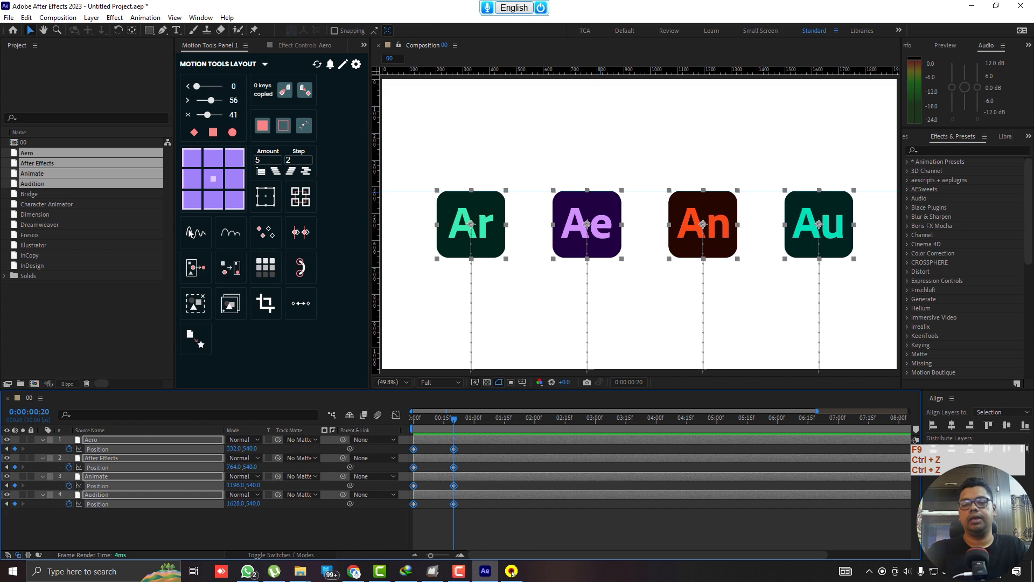
{"action": "key", "text": "Insert"}
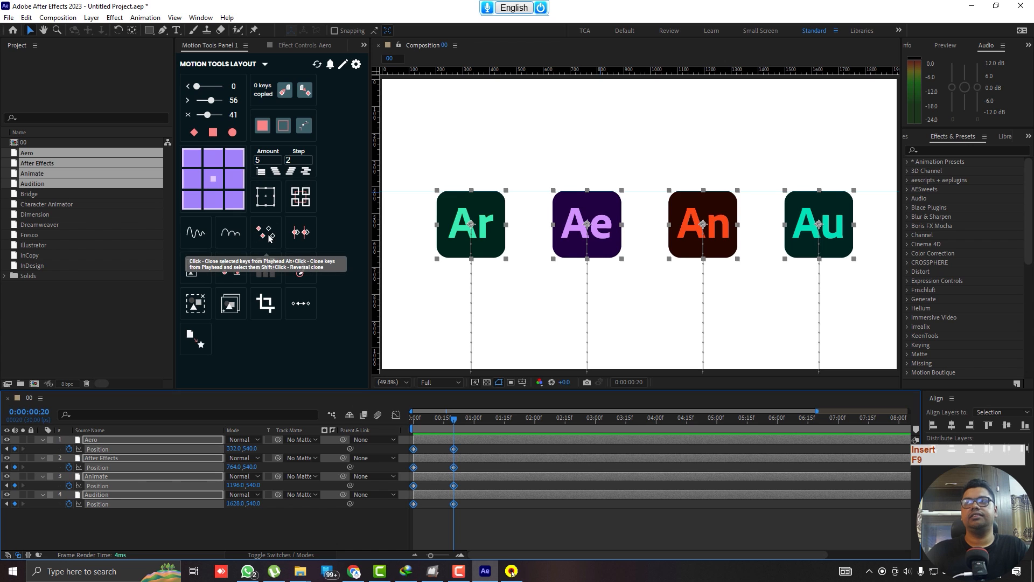
{"action": "left_click", "coordinate": [584, 421]}
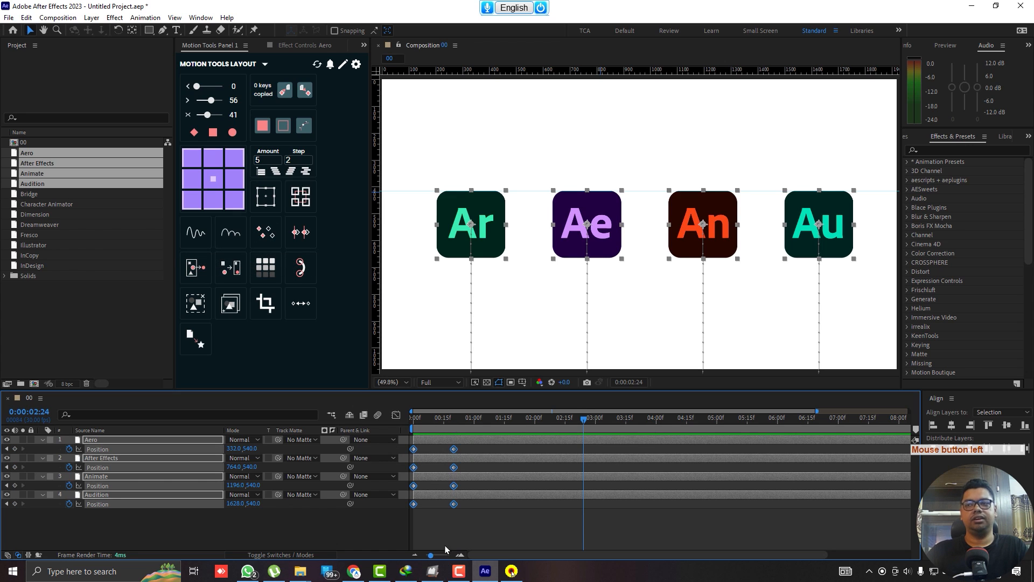
- Stagger the four layers' Position keyframes with amount 15 and step 1, then move the playhead to 0:00:03:14
{"action": "left_click", "coordinate": [274, 172]}
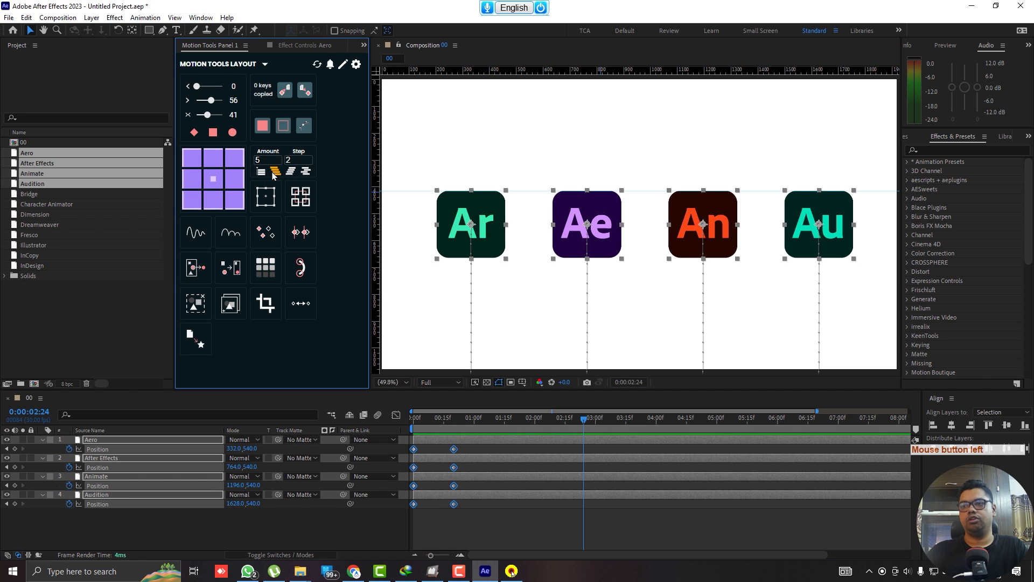
{"action": "key", "text": "ctrl+z"}
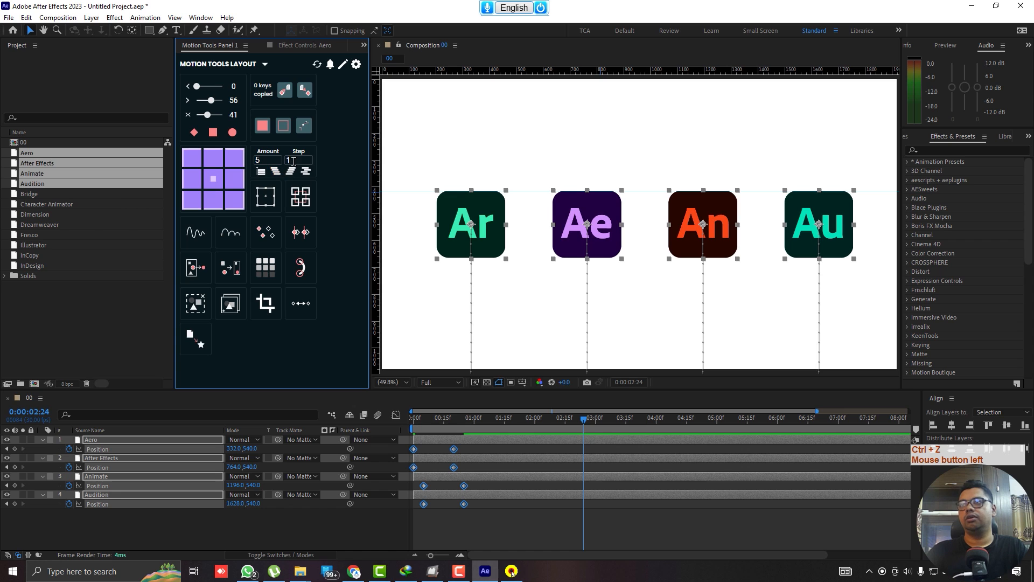
{"action": "left_click", "coordinate": [276, 176]}
{"action": "key", "text": "ctrl+z"}
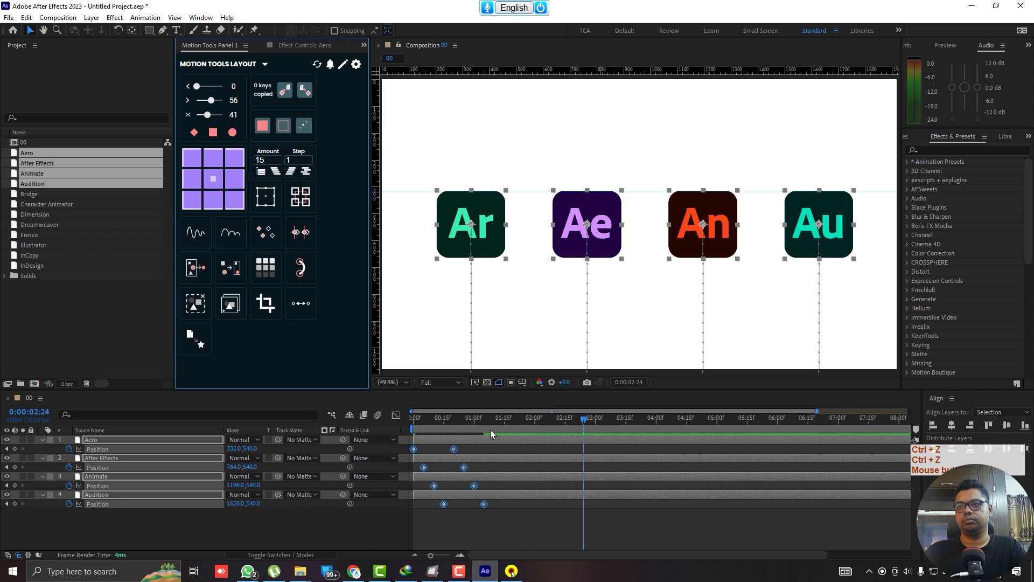
{"action": "left_click_drag", "start_coordinate": [488, 422], "coordinate": [626, 458]}
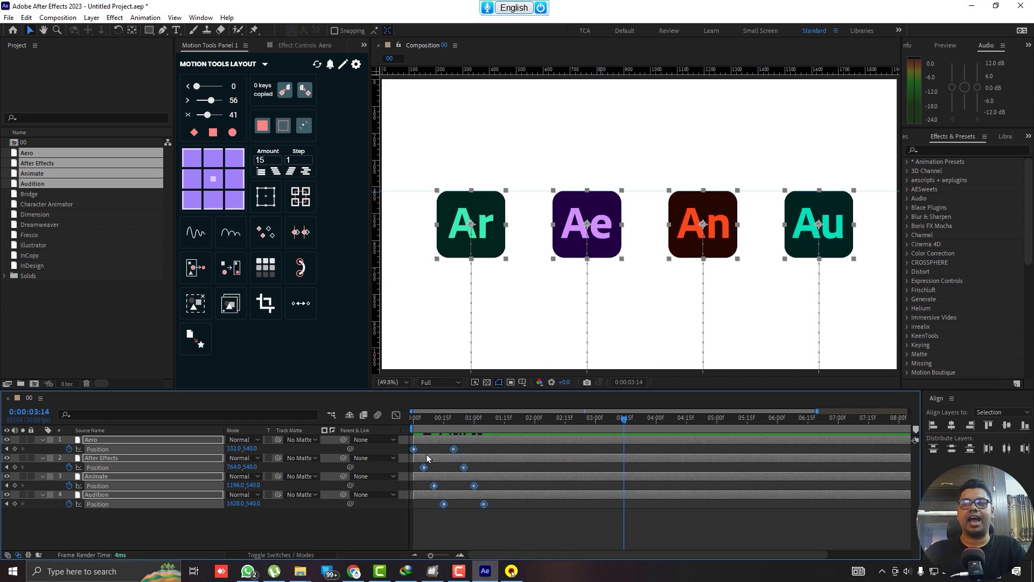
{"action": "key", "text": "minus"}
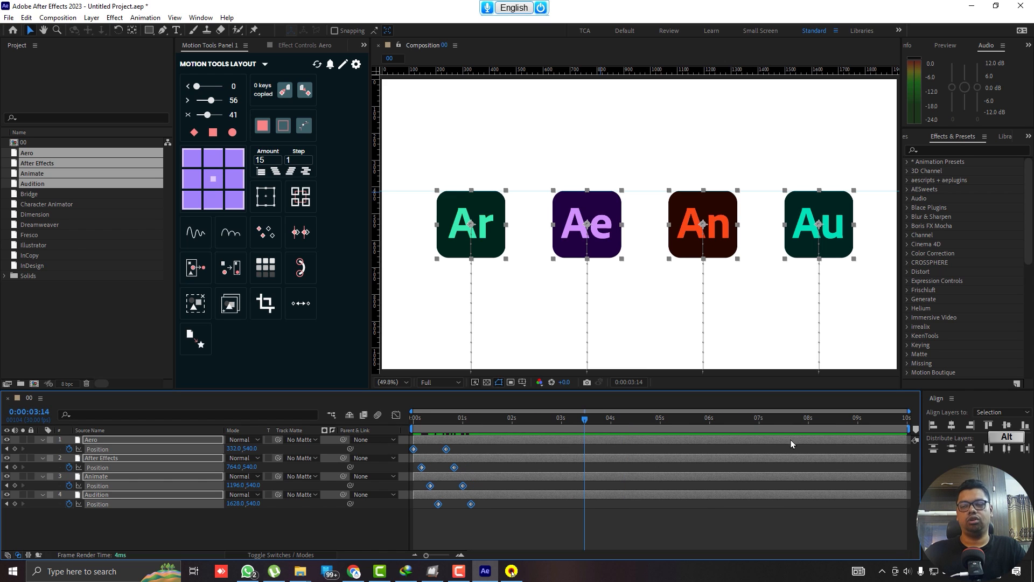
- Try cloning the four layers' Position keyframes at the playhead with a preview, then undo the clone
{"action": "left_click_drag", "start_coordinate": [511, 532], "coordinate": [409, 446]}
{"action": "left_click", "coordinate": [264, 232]}
{"action": "left_click", "coordinate": [264, 233]}
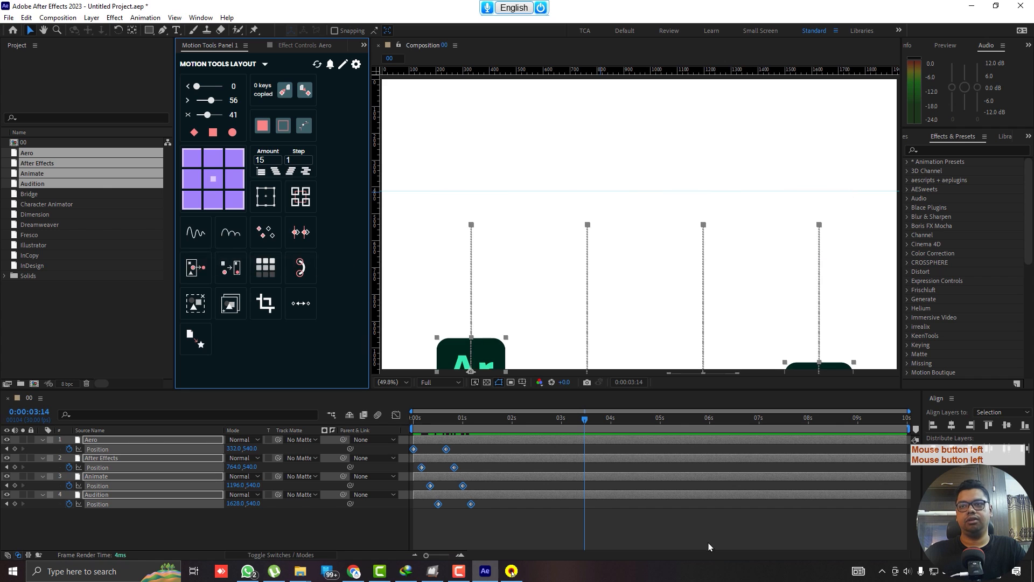
{"action": "key", "text": "space"}
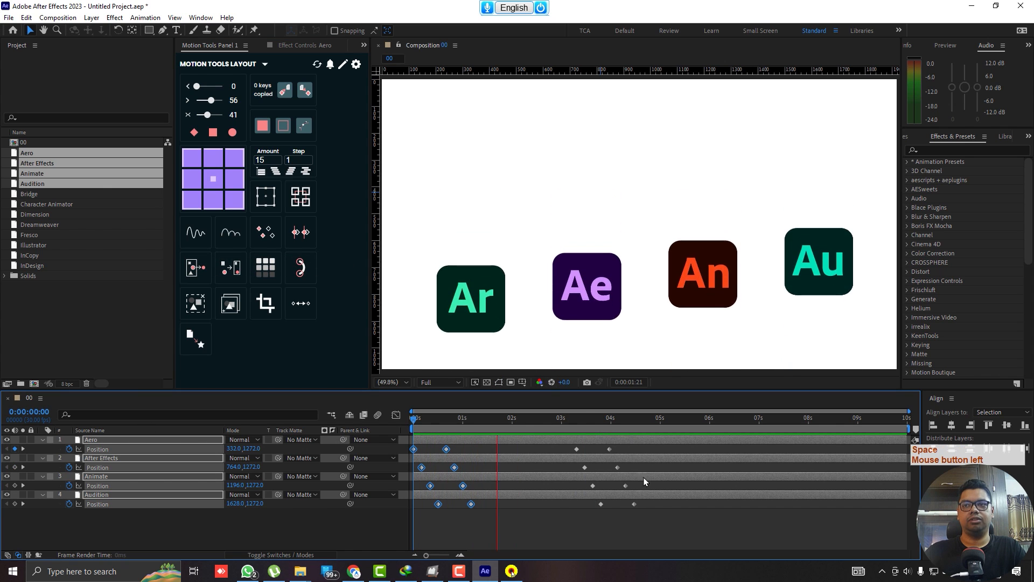
{"action": "key", "text": "v"}
{"action": "key", "text": "space"}
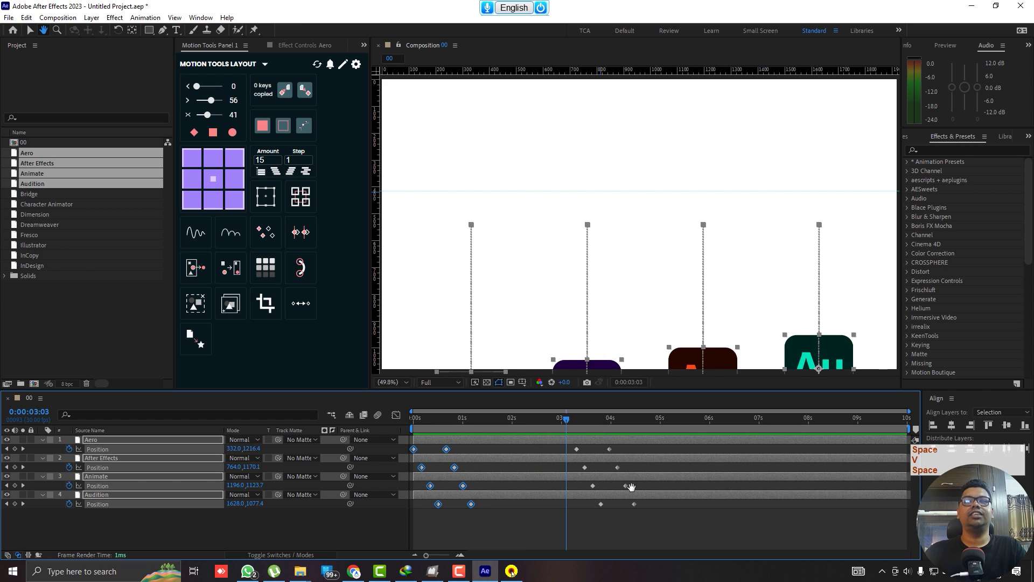
{"action": "key", "text": "ctrl+z"}
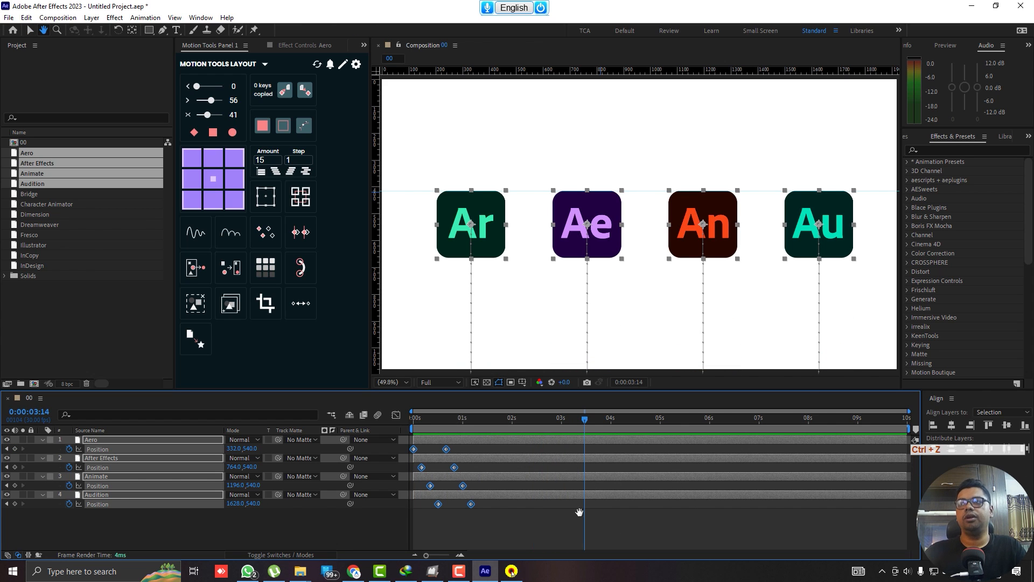
- Clone the four layers' Position keyframes in reversed order from 0:00:03:14 and preview the animation from the start
{"action": "left_click", "coordinate": [271, 240], "text": "shift"}
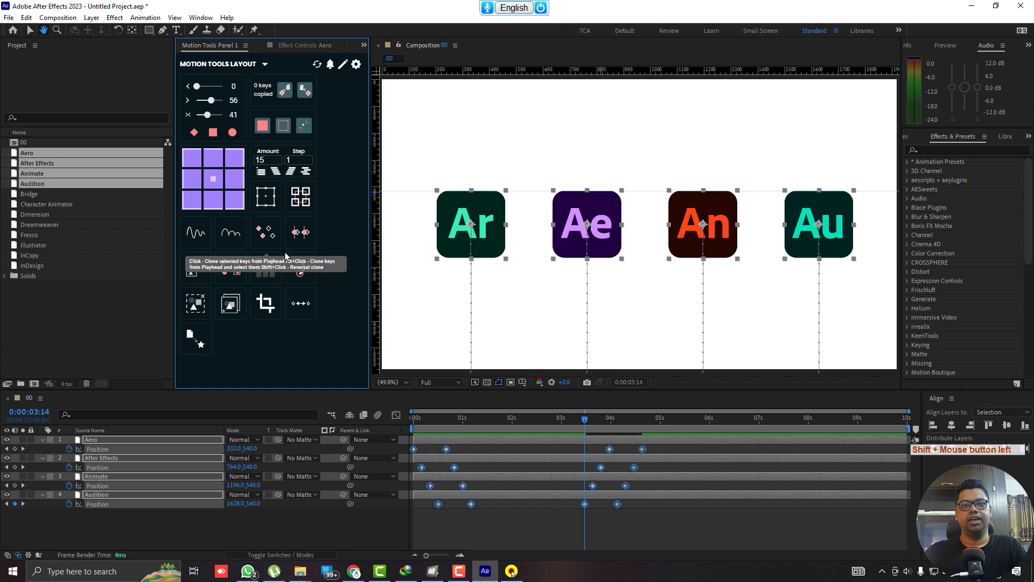
{"action": "left_click_drag", "start_coordinate": [586, 421], "coordinate": [310, 415]}
{"action": "key", "text": "space"}
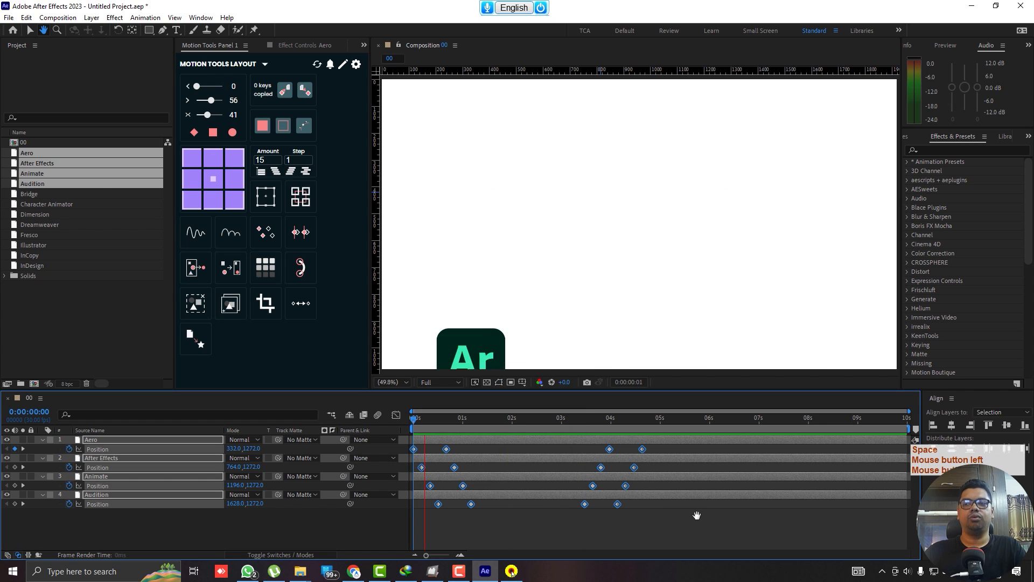
{"action": "left_click", "coordinate": [31, 31]}
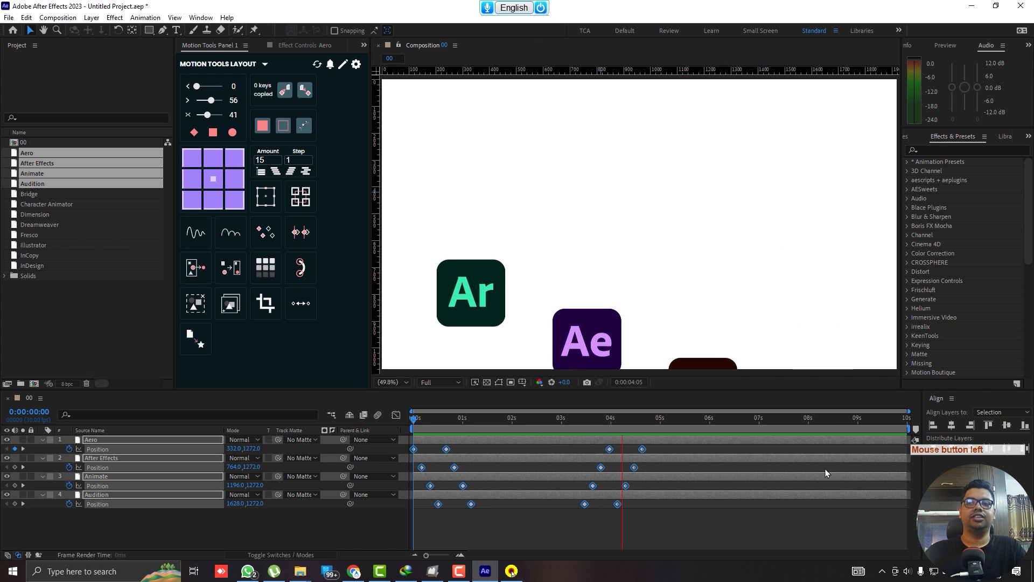
{"action": "key", "text": "space"}
{"action": "left_click_drag", "start_coordinate": [650, 424], "coordinate": [616, 440]}
{"action": "key", "text": "space"}
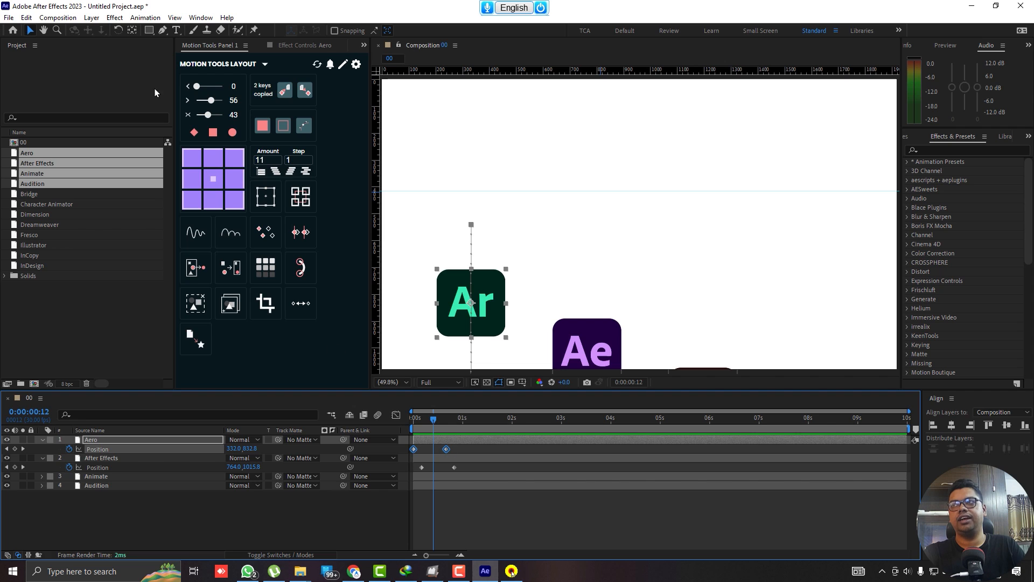
- Ease the Aero layer's Position keyframes at 52 on both sides, then copy that easing onto the After Effects layer's Position keyframes
{"action": "left_click_drag", "start_coordinate": [210, 119], "coordinate": [212, 119]}
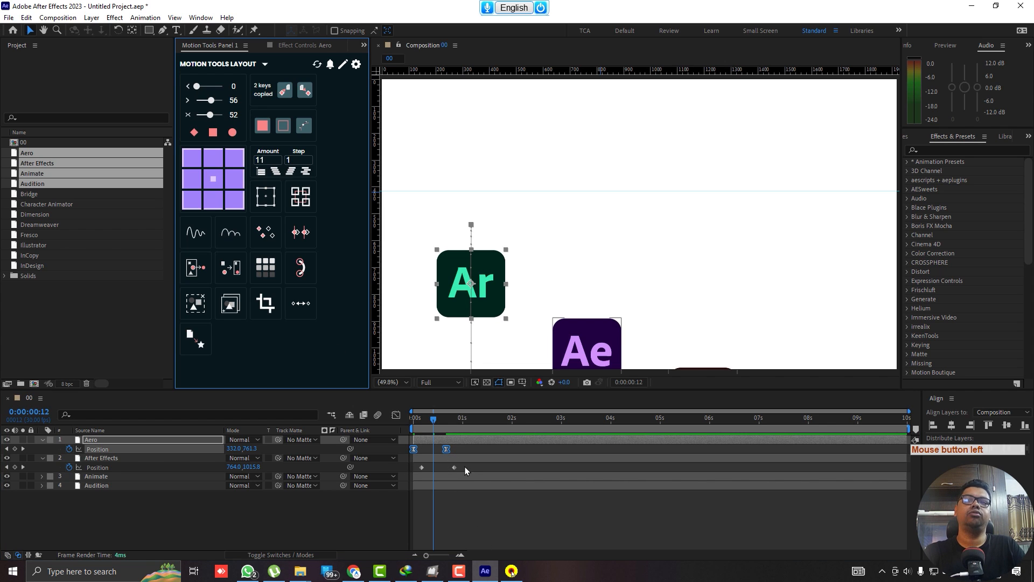
{"action": "left_click_drag", "start_coordinate": [464, 466], "coordinate": [407, 476]}
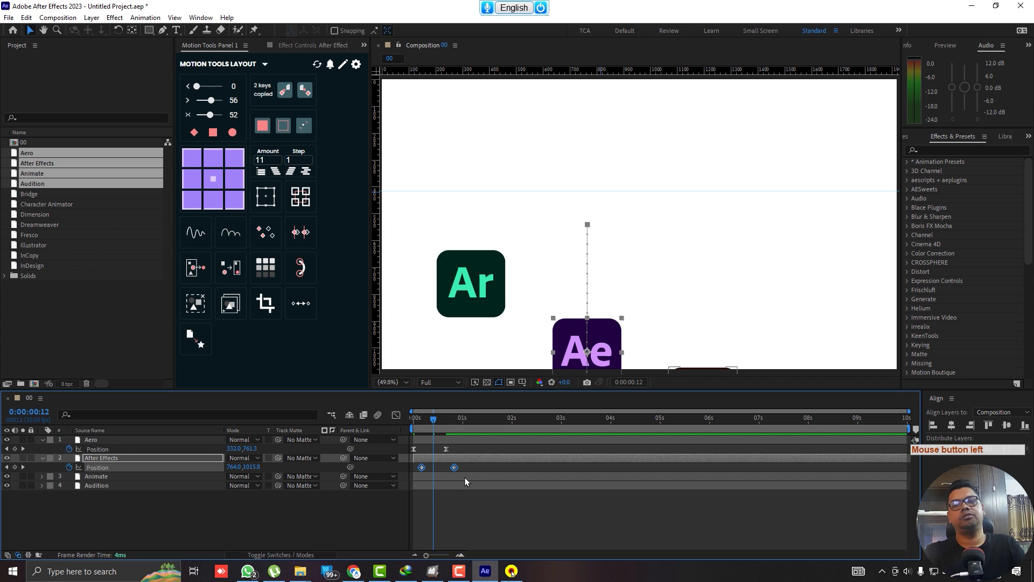
{"action": "left_click_drag", "start_coordinate": [468, 446], "coordinate": [394, 458]}
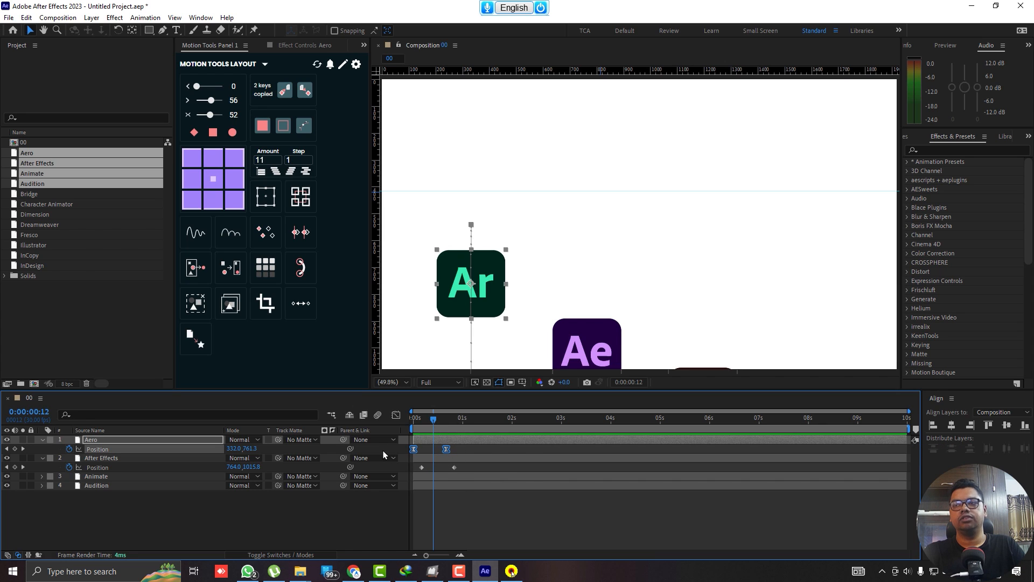
{"action": "left_click", "coordinate": [285, 90]}
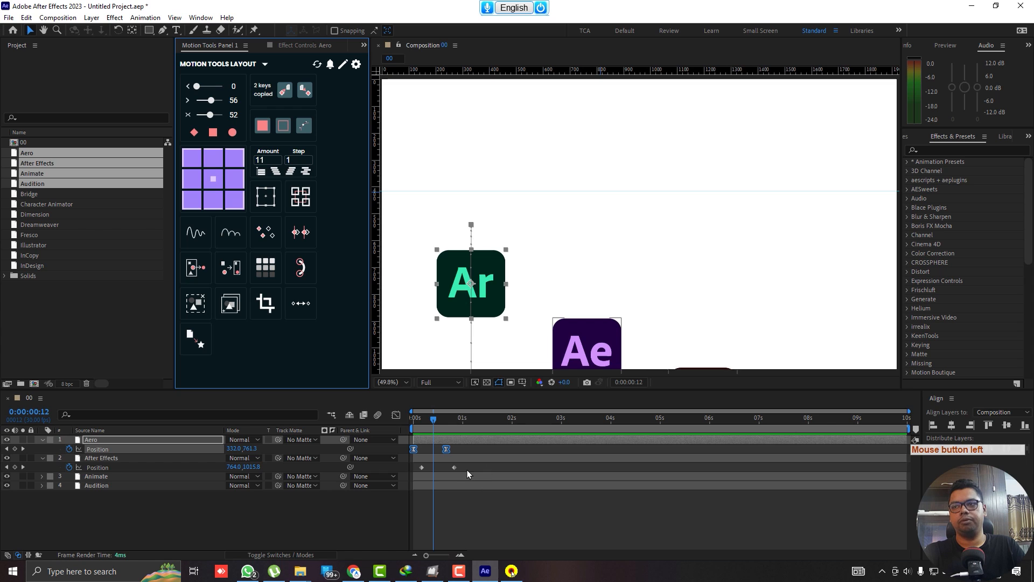
{"action": "left_click_drag", "start_coordinate": [465, 458], "coordinate": [397, 473]}
{"action": "key", "text": "ctrl+z"}
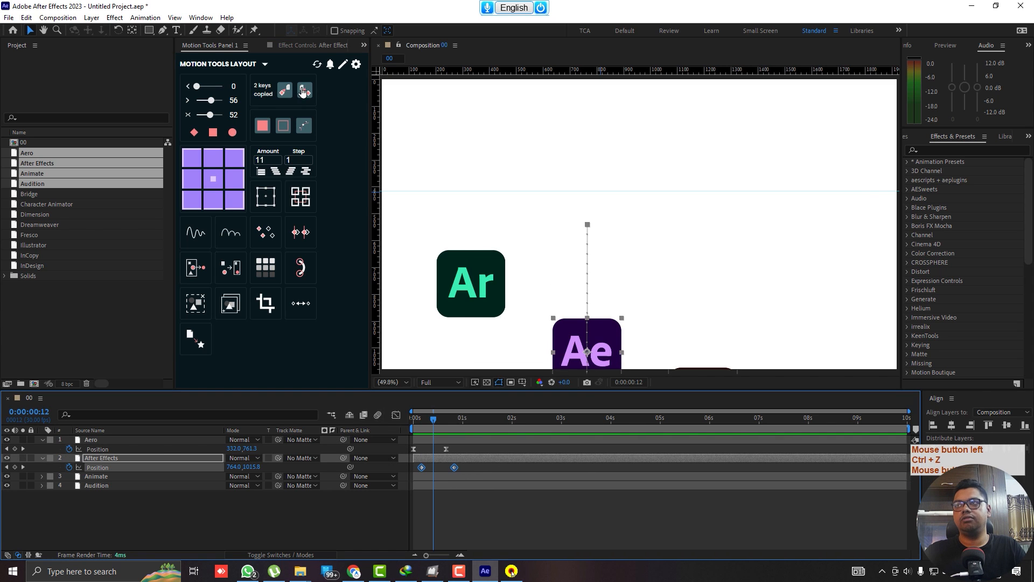
{"action": "left_click", "coordinate": [303, 92]}
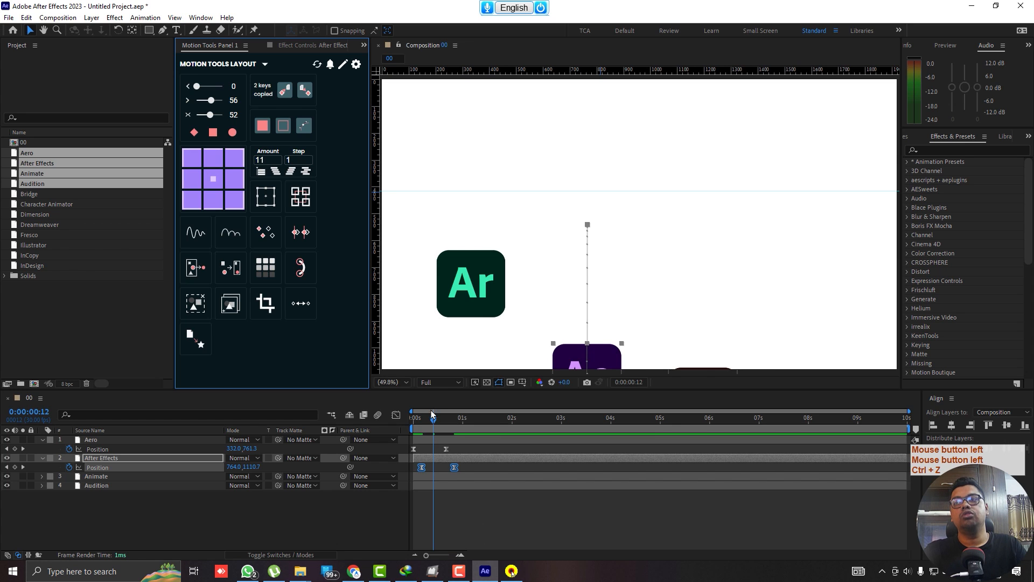
{"action": "mouse_move", "coordinate": [433, 425]}
{"action": "left_mouse_down"}
{"action": "mouse_move", "coordinate": [447, 422]}
{"action": "mouse_move", "coordinate": [430, 428]}
{"action": "left_mouse_up"}
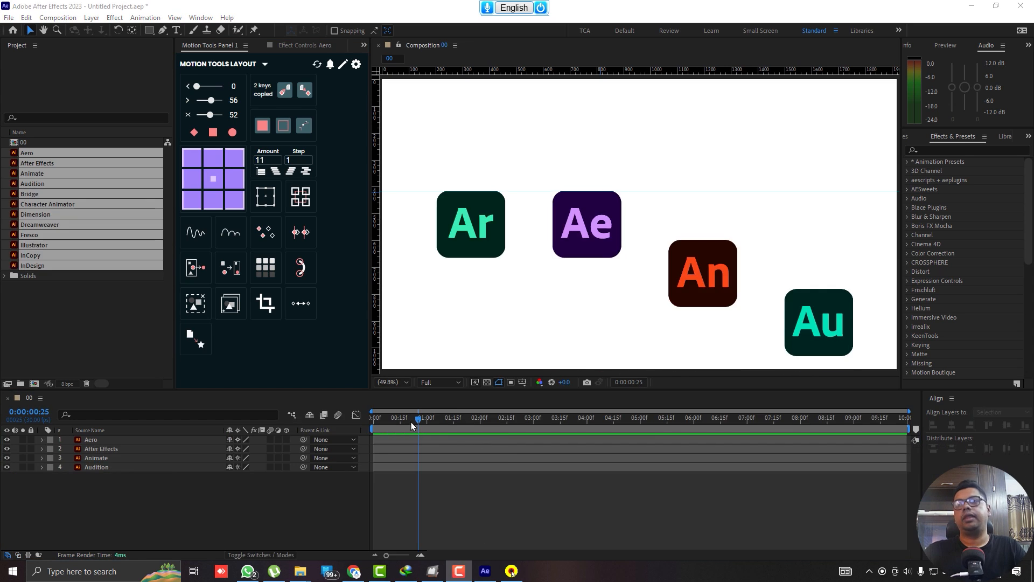
- Narrow the timeline's source name column and convert the Aero Illustrator layer into a shape layer with Motion Tools
{"action": "left_click_drag", "start_coordinate": [155, 503], "coordinate": [64, 434]}
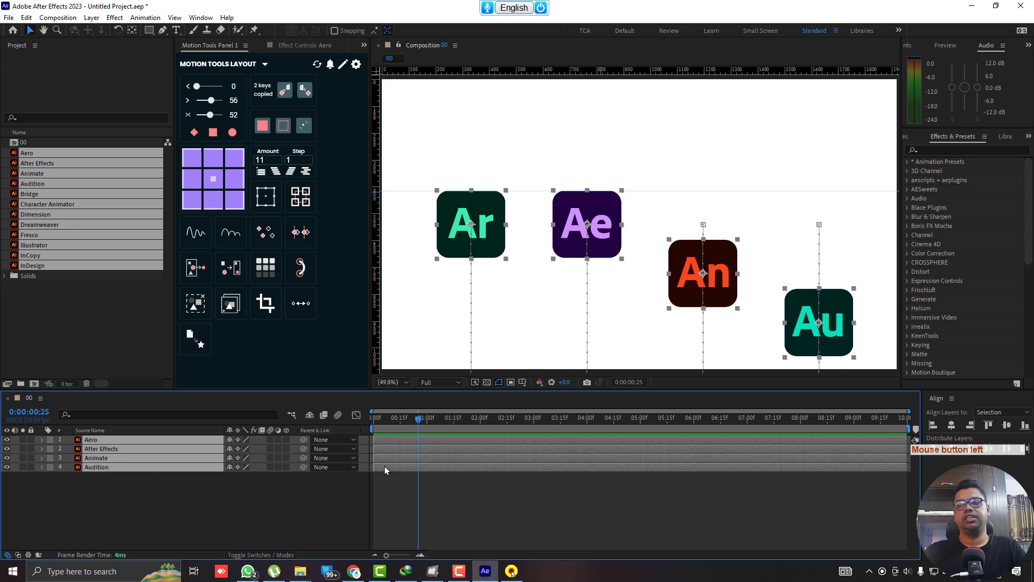
{"action": "left_click_drag", "start_coordinate": [224, 431], "coordinate": [195, 430]}
{"action": "left_click", "coordinate": [181, 519]}
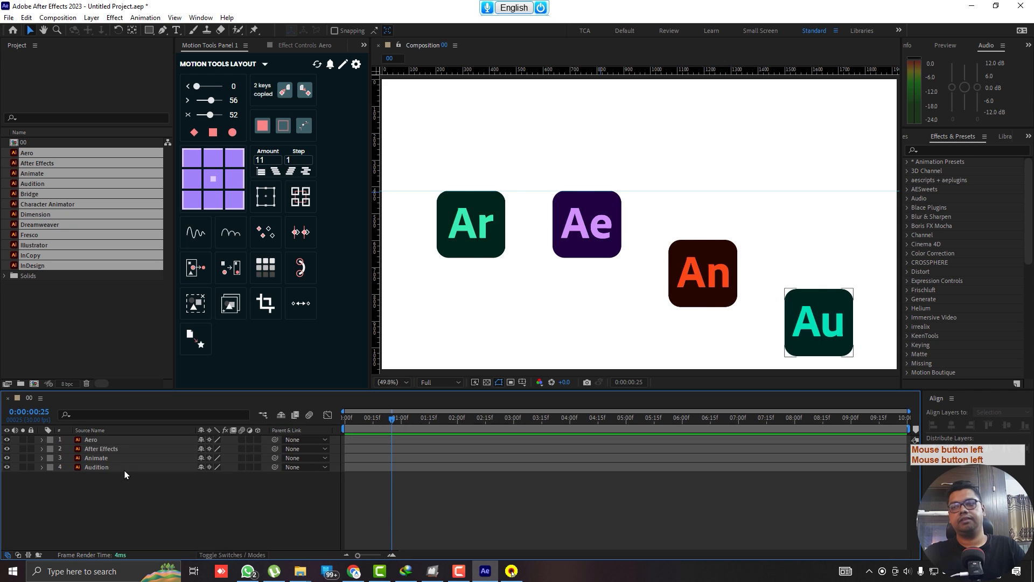
{"action": "left_click", "coordinate": [96, 439]}
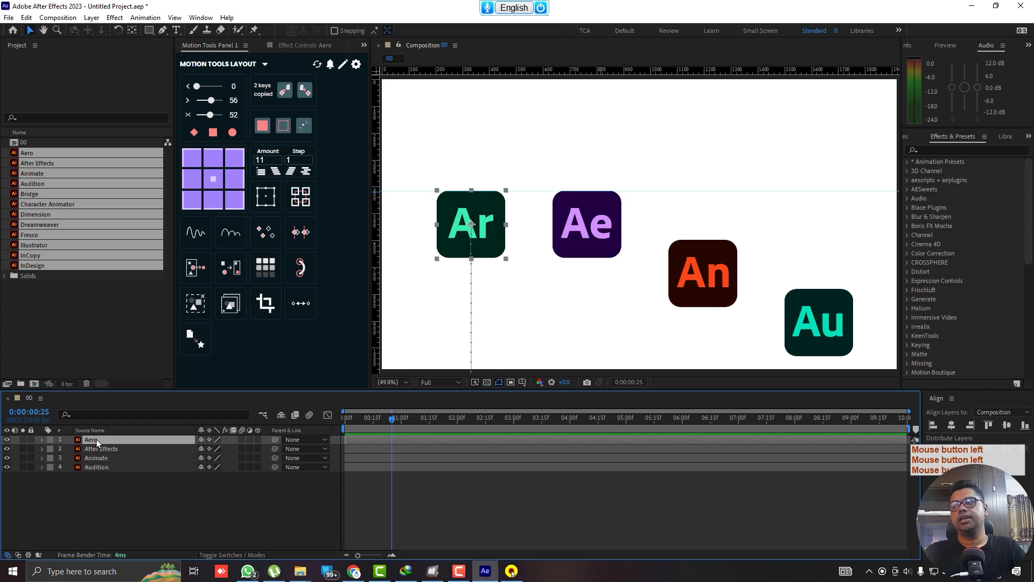
{"action": "left_click", "coordinate": [194, 338]}
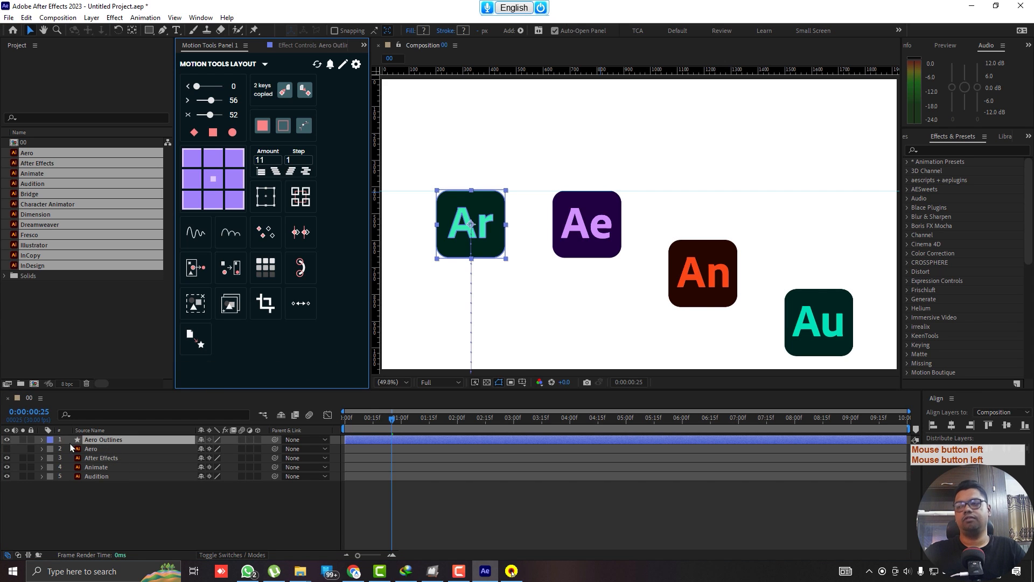
- Expand the contents of the Aero Outlines shape layer to examine its separate shape groups
{"action": "left_click", "coordinate": [43, 440]}
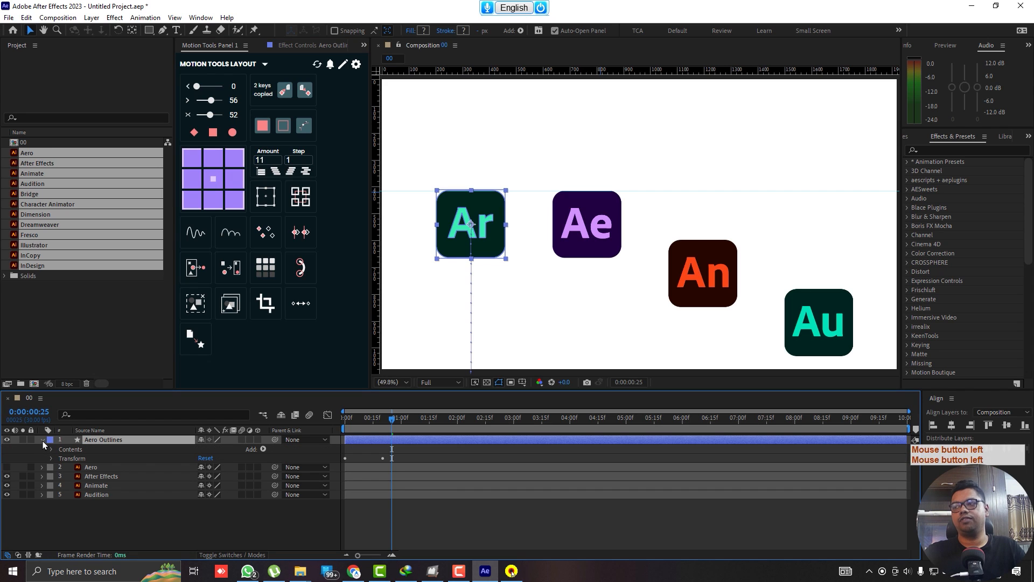
{"action": "left_click", "coordinate": [51, 449]}
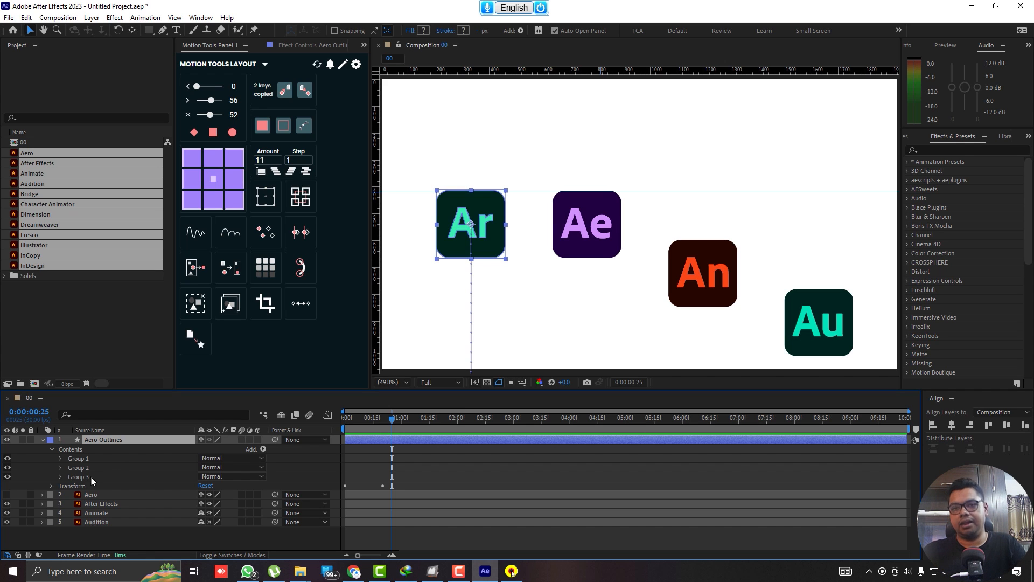
{"action": "key", "text": "shift+Insert"}
{"action": "key", "text": "F9"}
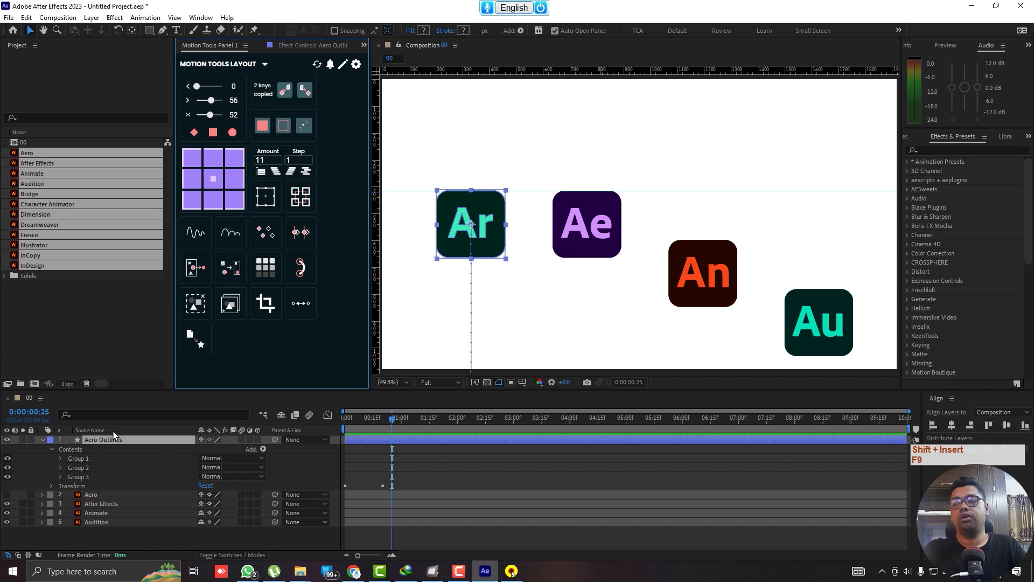
- Explode the Aero Outlines shape layer into a separate layer per group and move the current time to 0:00:00:16
{"action": "left_click", "coordinate": [194, 273]}
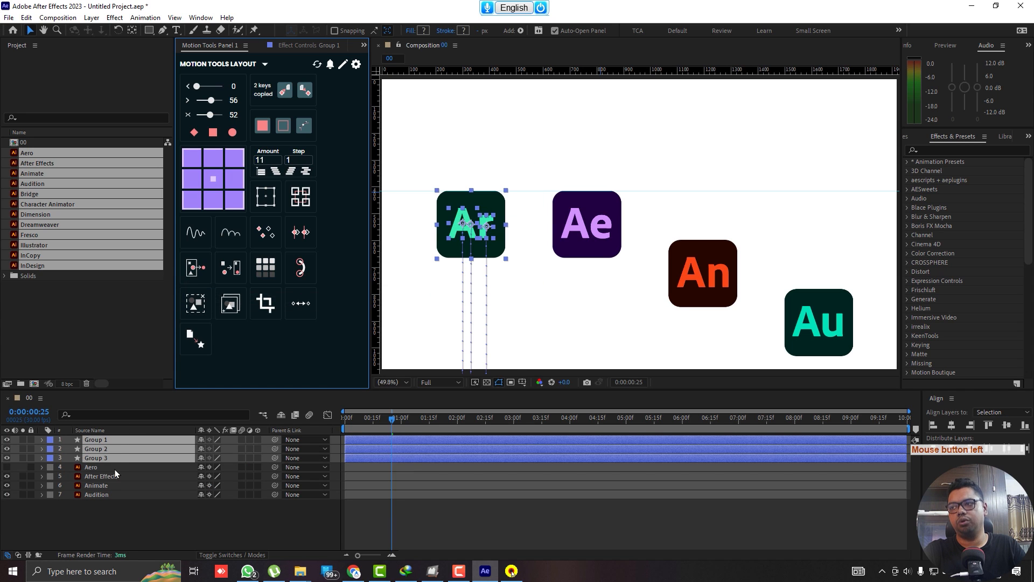
{"action": "left_click", "coordinate": [127, 547]}
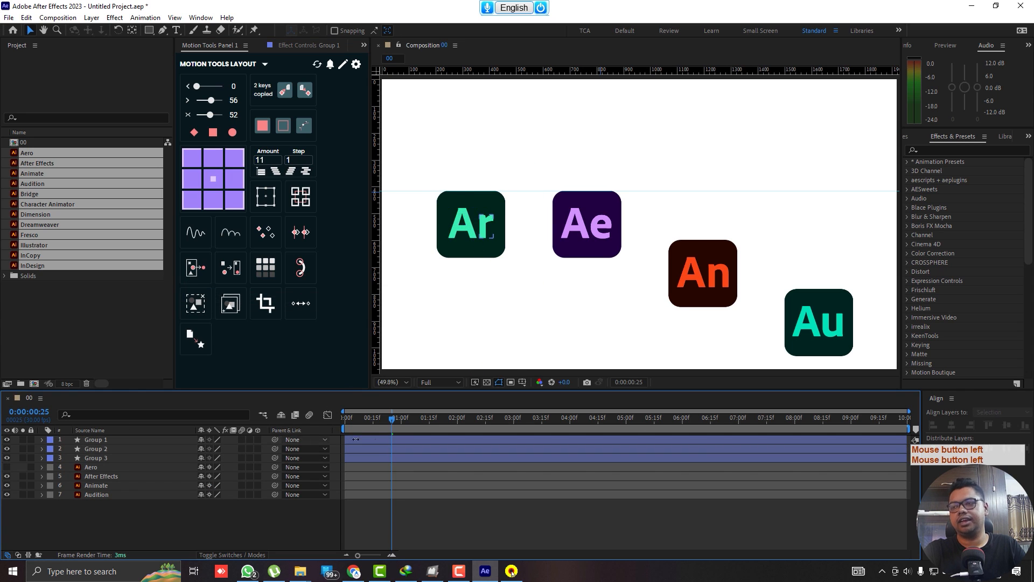
{"action": "mouse_move", "coordinate": [377, 425]}
{"action": "left_mouse_down"}
{"action": "mouse_move", "coordinate": [345, 425]}
{"action": "mouse_move", "coordinate": [376, 426]}
{"action": "left_mouse_up"}
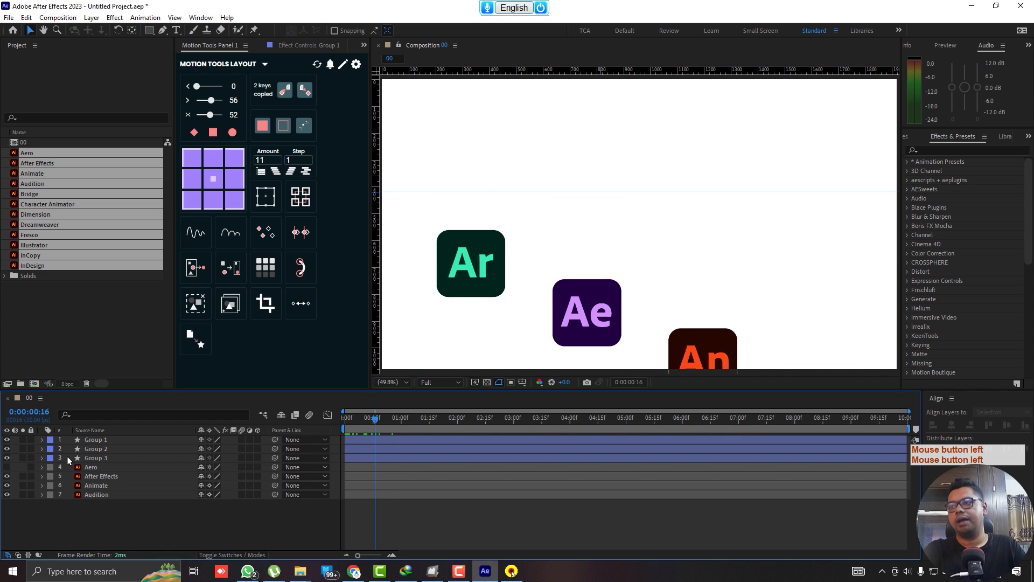
- Try moving the Group 2 letter A out of the Aero icon, then undo the move
{"action": "left_click", "coordinate": [109, 448]}
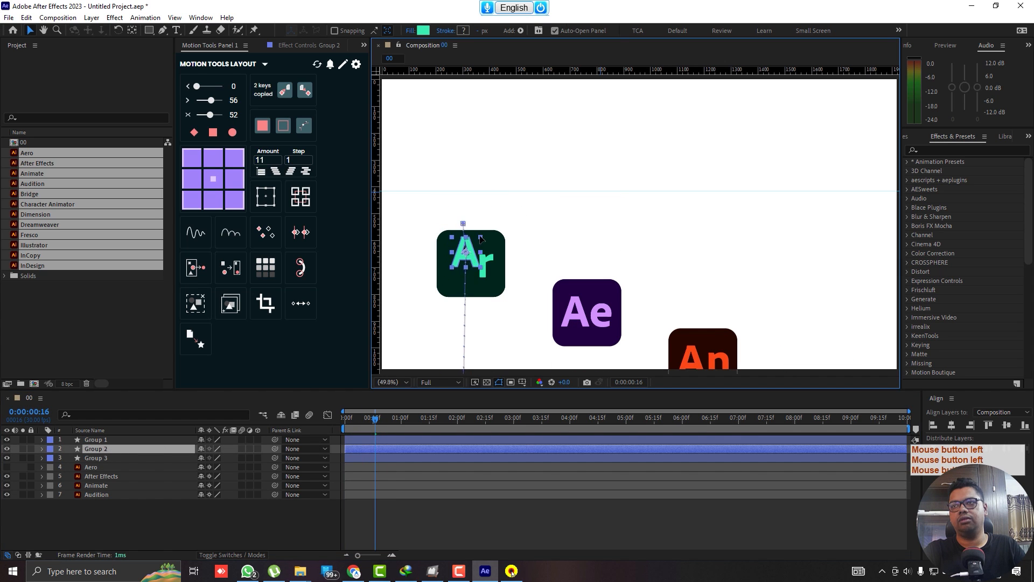
{"action": "left_click_drag", "start_coordinate": [469, 274], "coordinate": [570, 251]}
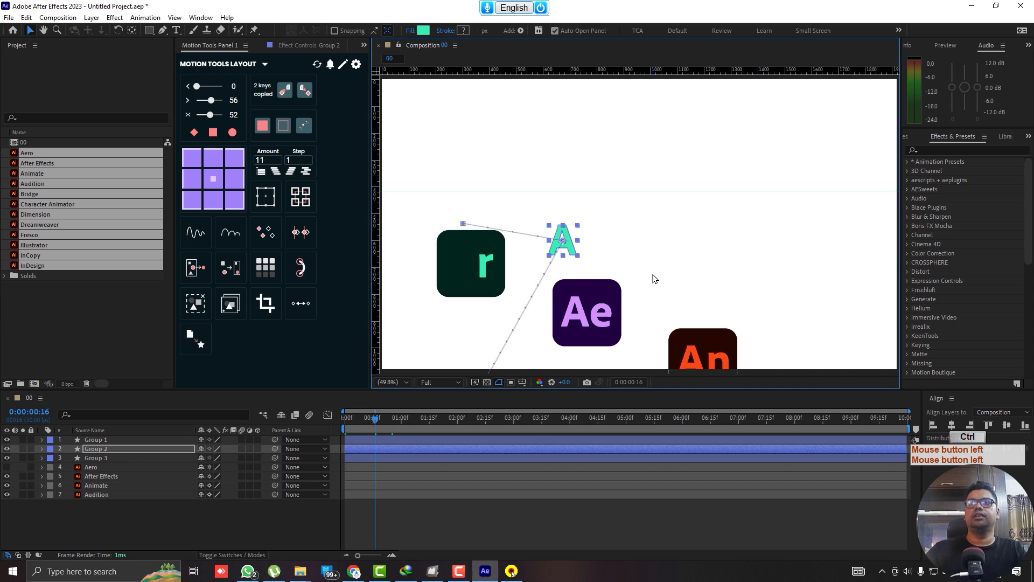
{"action": "key", "text": "ctrl+z"}
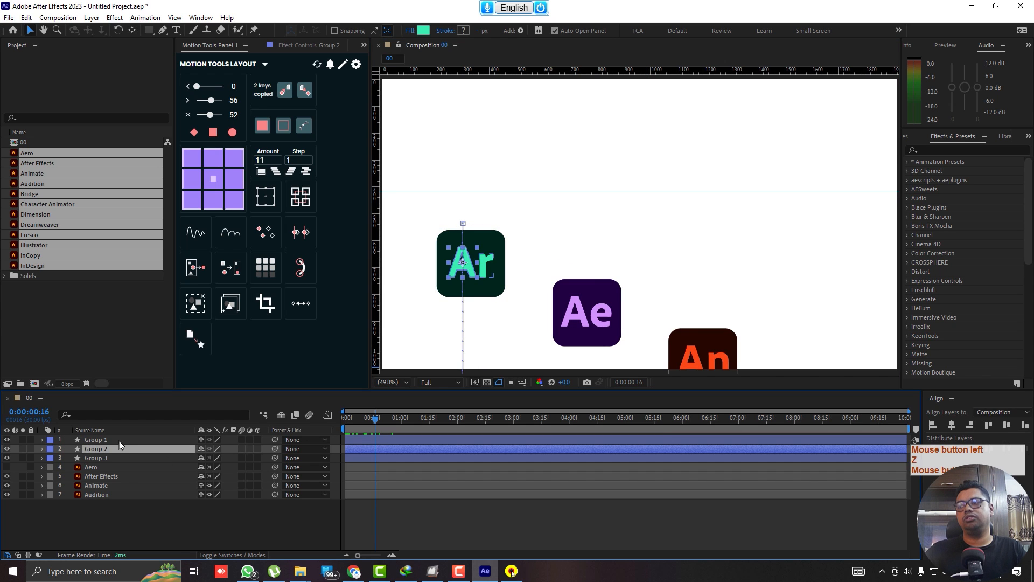
- Merge the Group 1, Group 2 and Group 3 shape layers into one layer and preview the animation
{"action": "left_click", "coordinate": [122, 441]}
{"action": "left_click", "coordinate": [111, 458], "text": "shift"}
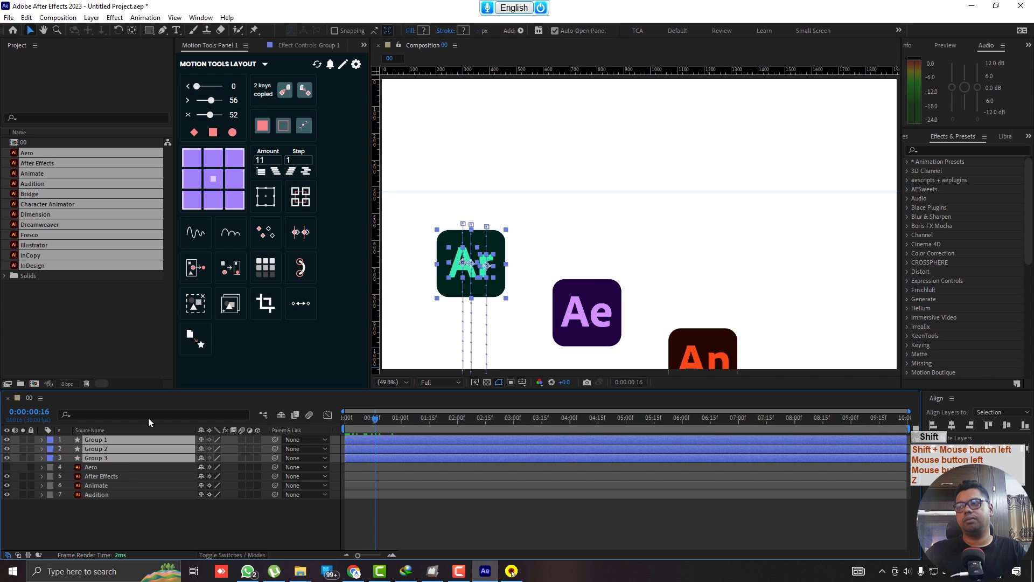
{"action": "left_click", "coordinate": [240, 269]}
{"action": "left_click", "coordinate": [358, 420]}
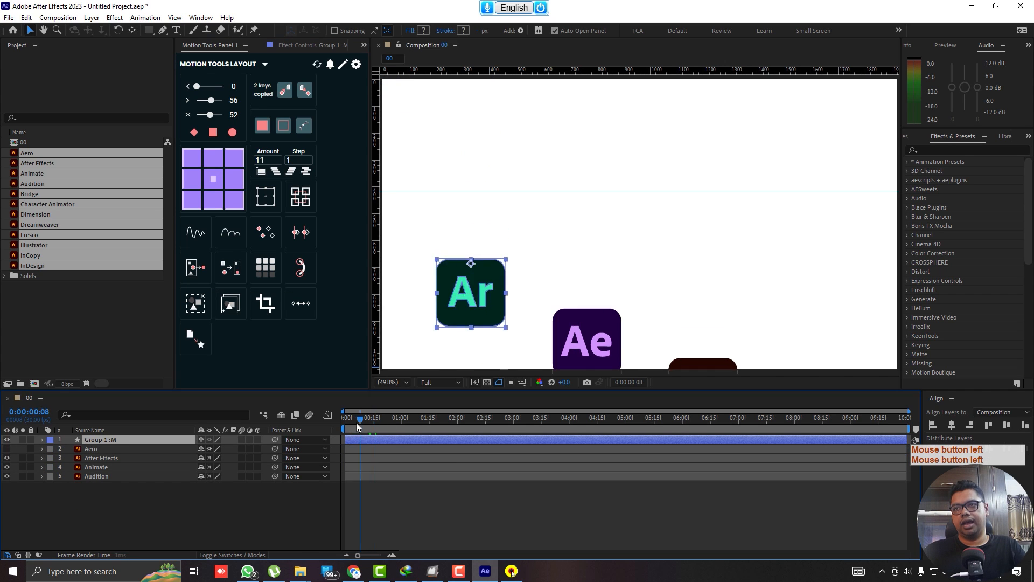
{"action": "key", "text": "space"}
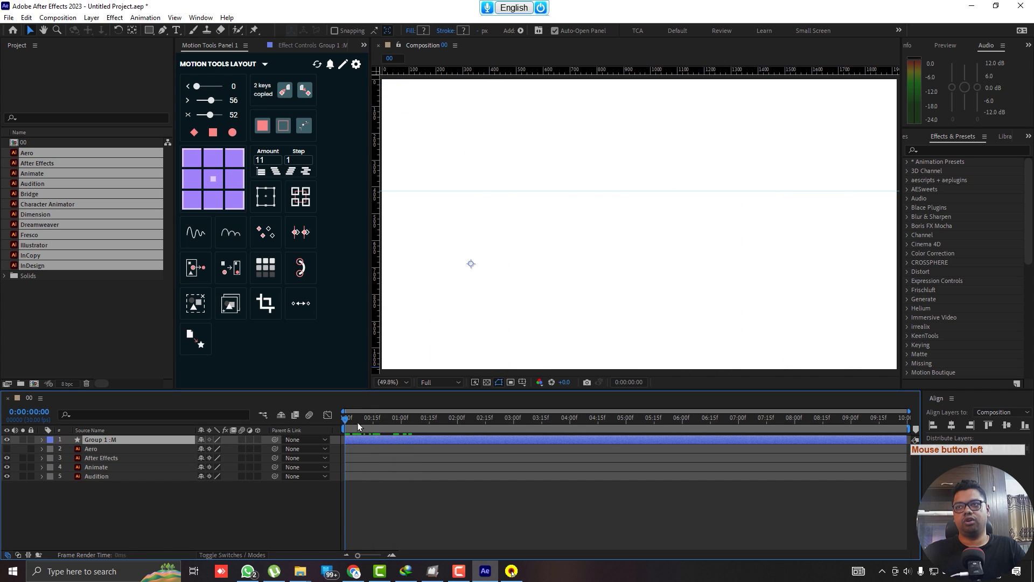
{"action": "left_click_drag", "start_coordinate": [357, 422], "coordinate": [415, 422]}
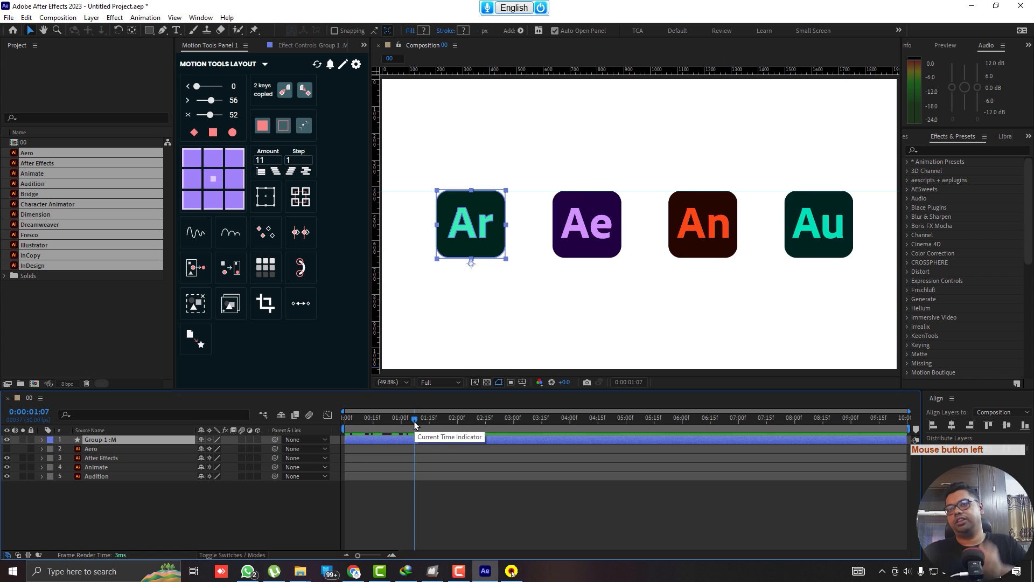
{"action": "mouse_move", "coordinate": [401, 422]}
{"action": "left_mouse_down"}
{"action": "mouse_move", "coordinate": [349, 423]}
{"action": "mouse_move", "coordinate": [391, 434]}
{"action": "left_mouse_up"}
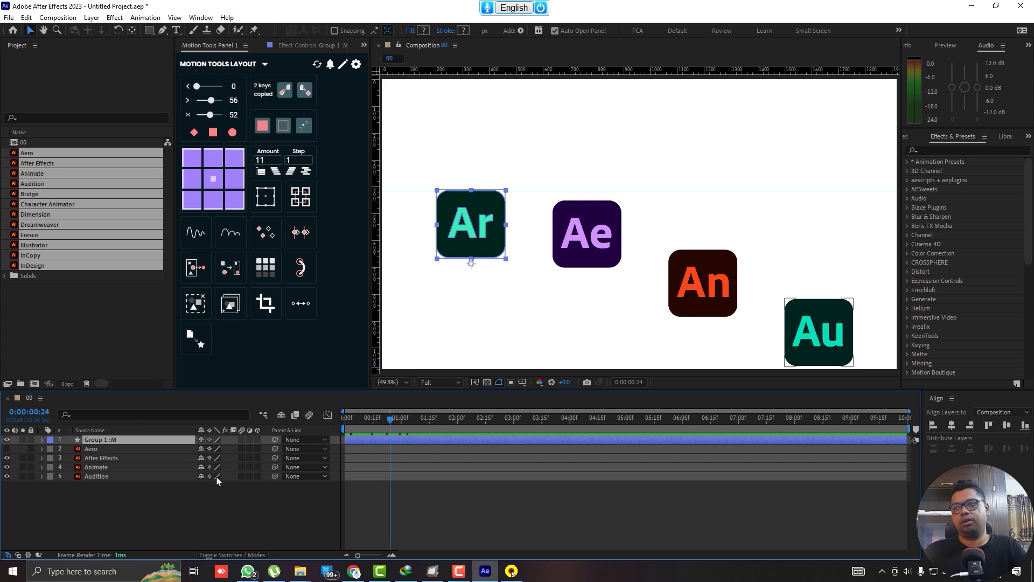
- Hide the merged shape layer, show the original Aero layer and select its Position keyframes
{"action": "key", "text": "F9"}
{"action": "key", "text": "ctrl+z"}
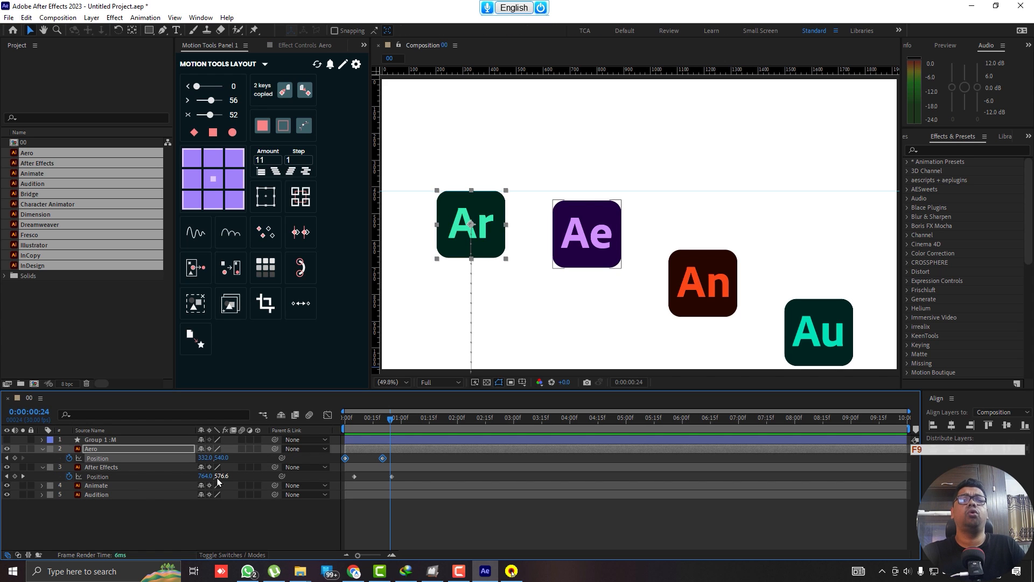
{"action": "left_click", "coordinate": [155, 460]}
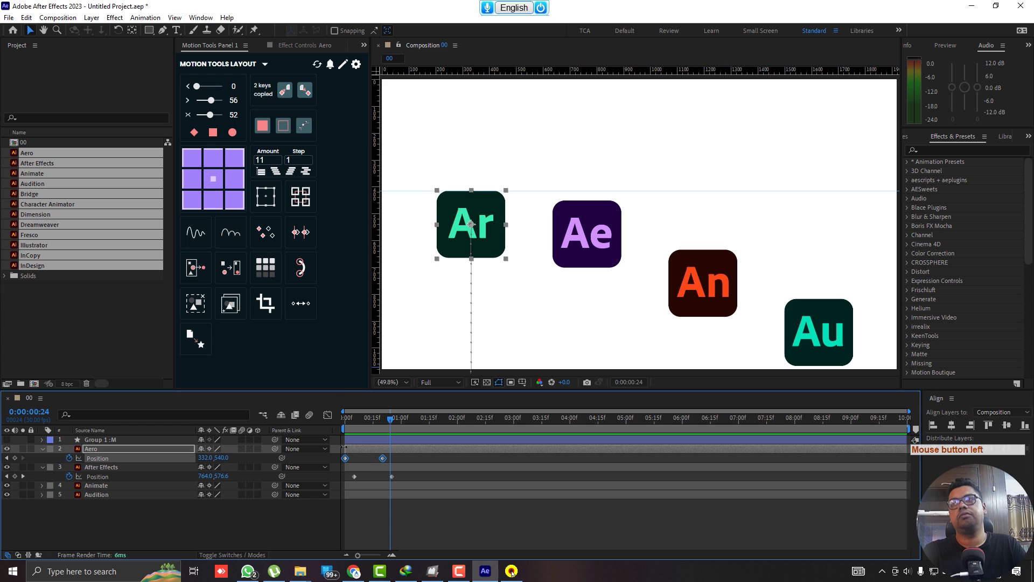
- Try the Cycle and Ping-Pong loop expressions on the Aero layer's Position, scrubbing the timeline to check the motion
{"action": "left_click", "coordinate": [305, 310]}
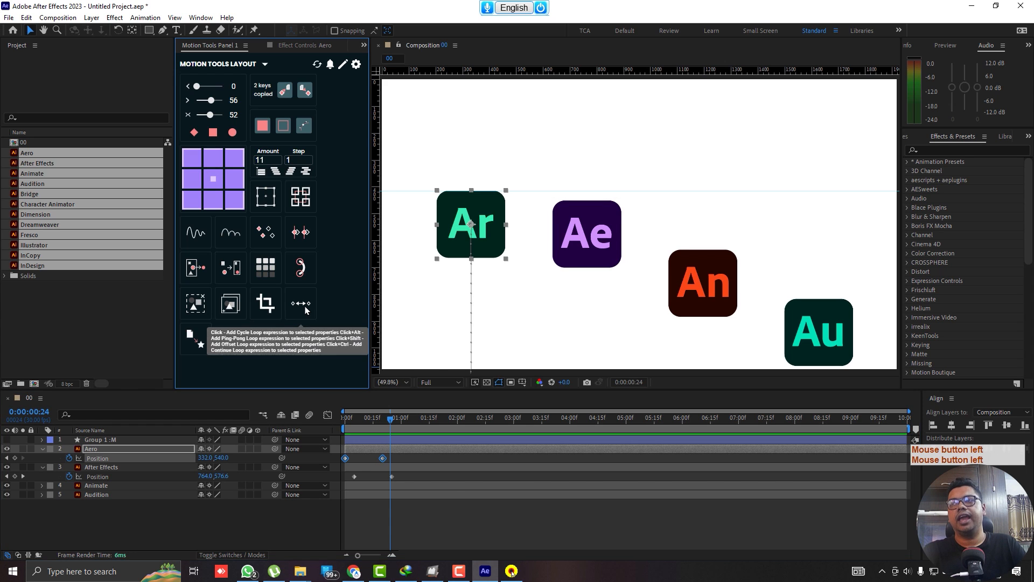
{"action": "left_click_drag", "start_coordinate": [364, 420], "coordinate": [443, 436]}
{"action": "left_click_drag", "start_coordinate": [465, 434], "coordinate": [482, 434]}
{"action": "key", "text": "ctrl+z"}
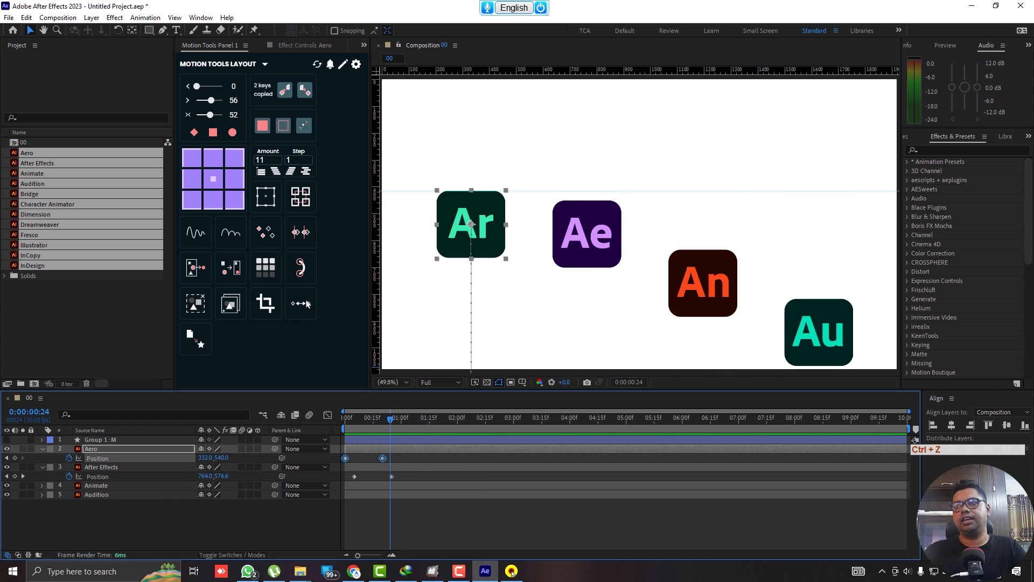
{"action": "left_click", "coordinate": [308, 305], "text": "alt"}
{"action": "left_click_drag", "start_coordinate": [395, 422], "coordinate": [206, 428]}
- Add an Offset loop expression to the Aero layer's Position and check its motion at 0:00:02:04 beyond the composition frame
{"action": "left_click", "coordinate": [376, 427], "text": "shift"}
{"action": "left_click", "coordinate": [305, 311]}
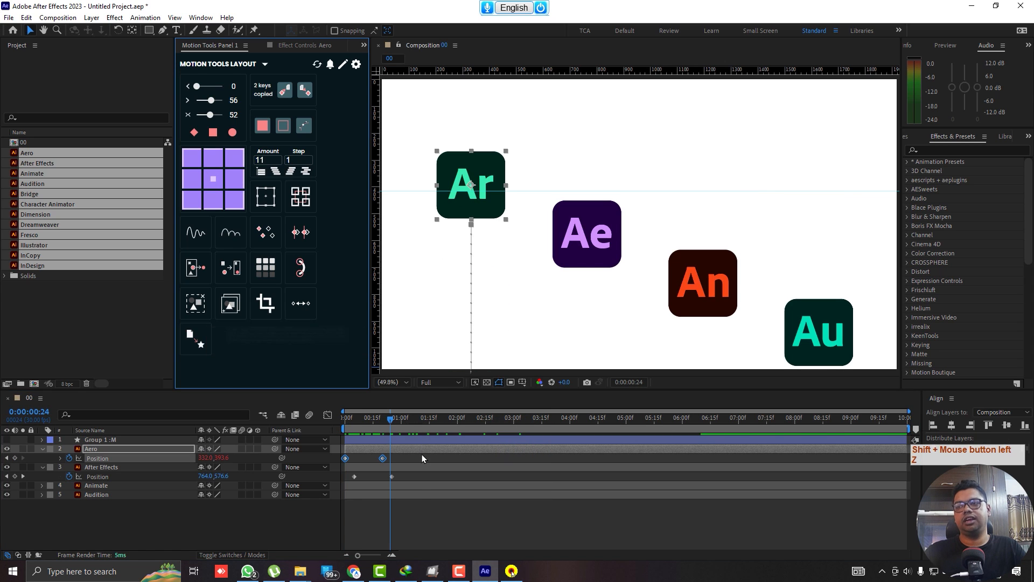
{"action": "left_click_drag", "start_coordinate": [395, 422], "coordinate": [467, 428]}
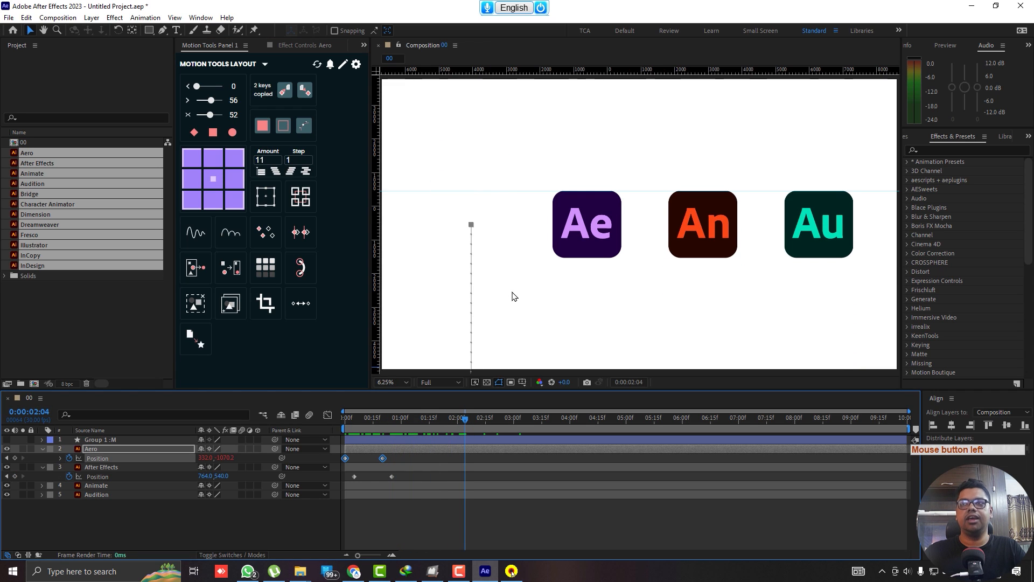
{"action": "scroll", "coordinate": [572, 256], "scroll_direction": "down", "scroll_amount": 6}
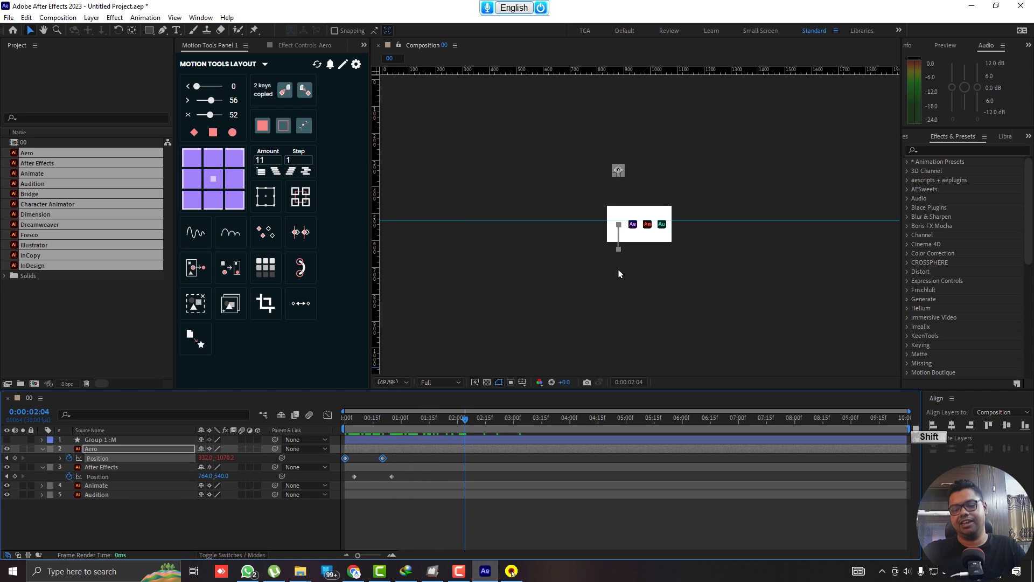
{"action": "key", "text": "shift+slash"}
{"action": "key", "text": "F9"}
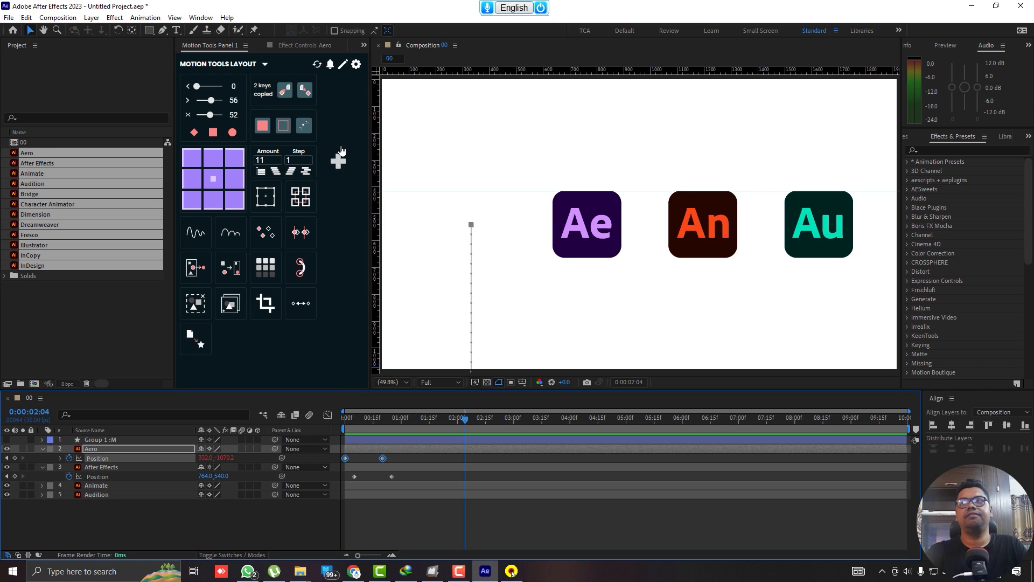
- Open the script list for the Motion Tools layout, look through its available functions and scripts, and close it
{"action": "left_click", "coordinate": [229, 342]}
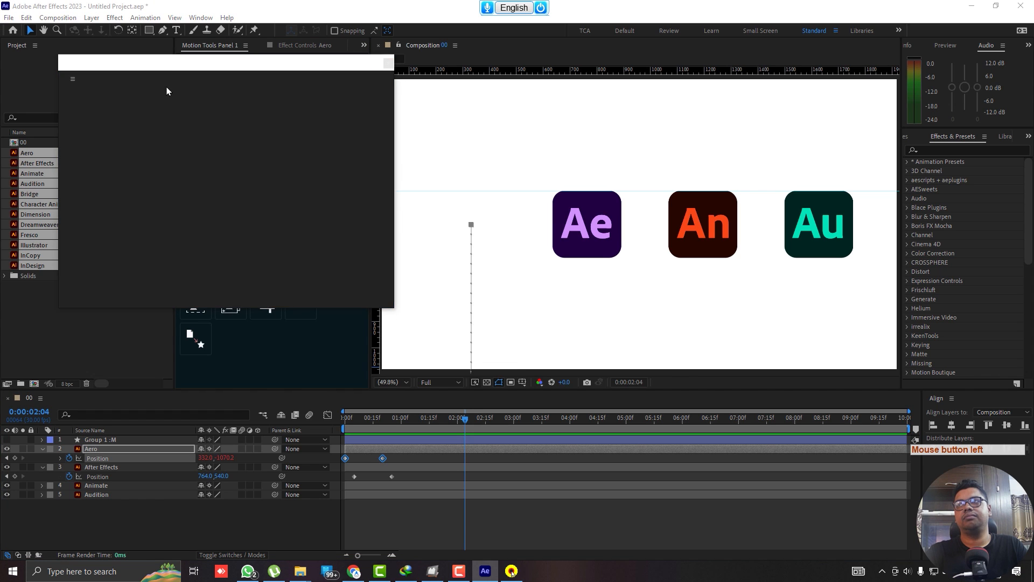
{"action": "left_click_drag", "start_coordinate": [172, 63], "coordinate": [203, 70]}
{"action": "scroll", "coordinate": [190, 232], "scroll_direction": "down", "scroll_amount": 8}
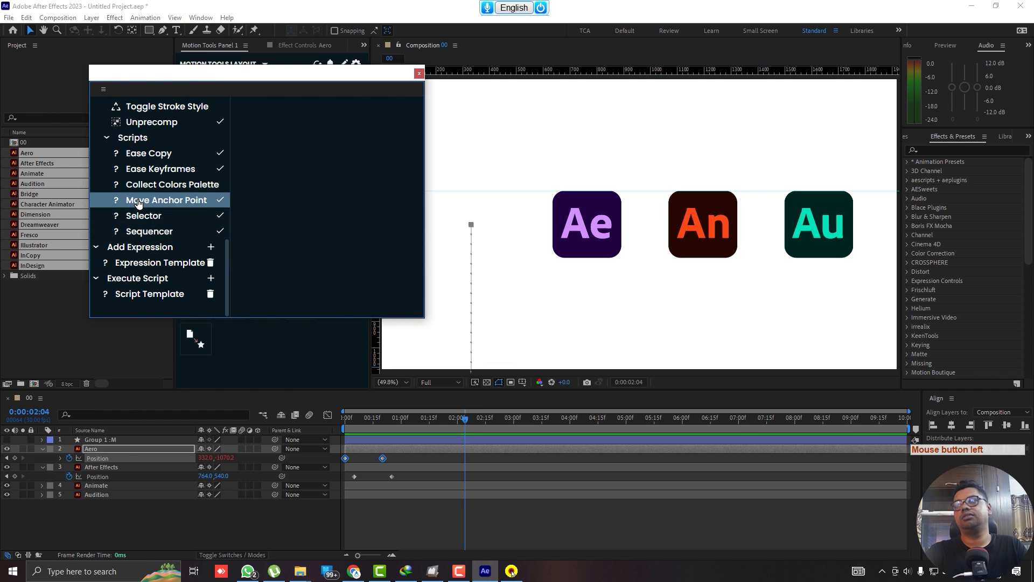
{"action": "scroll", "coordinate": [162, 205], "scroll_direction": "up", "scroll_amount": 8}
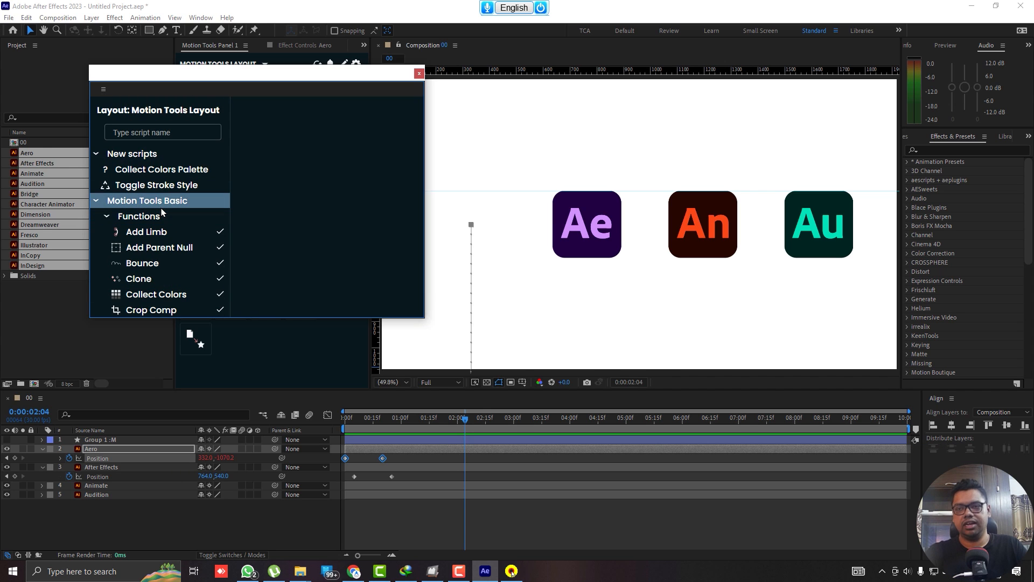
{"action": "left_click_drag", "start_coordinate": [330, 80], "coordinate": [270, 245]}
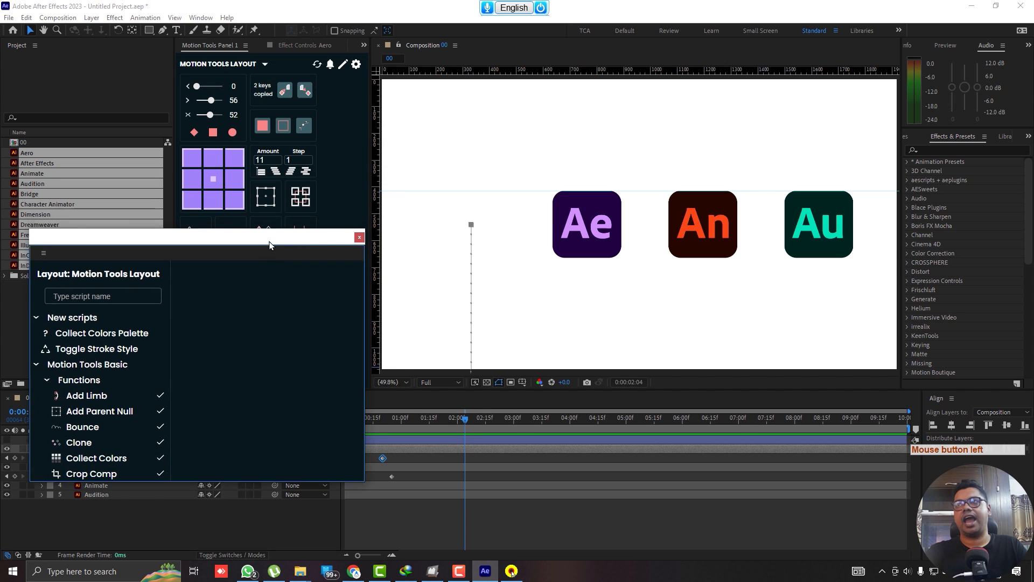
{"action": "left_click", "coordinate": [358, 240]}
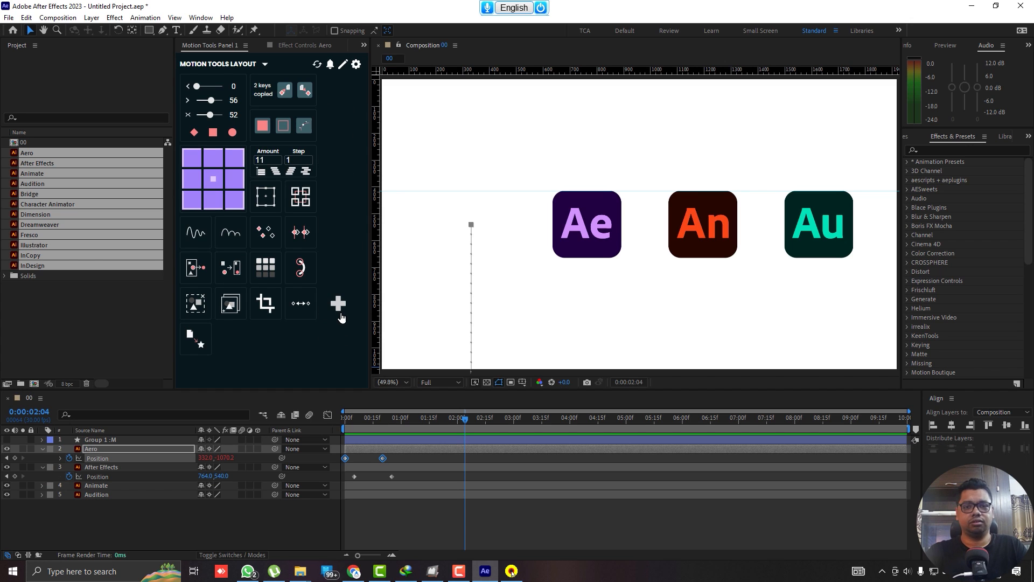
- Open Motion Tools Panel 2 as a floating window, view the scripts that can be added to it, and close both windows
{"action": "left_click", "coordinate": [200, 17]}
{"action": "mouse_move", "coordinate": [269, 64]}
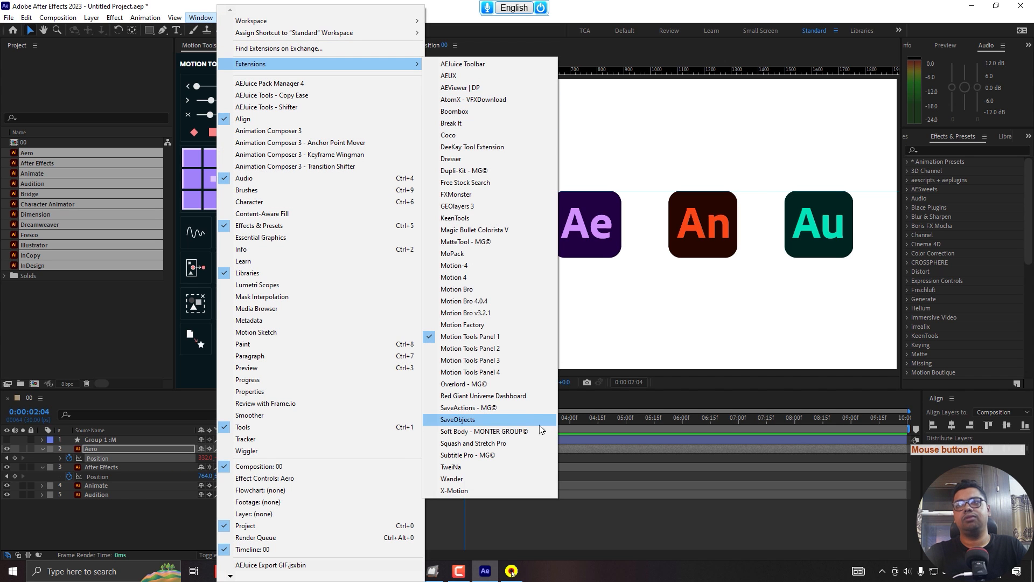
{"action": "left_click", "coordinate": [485, 348]}
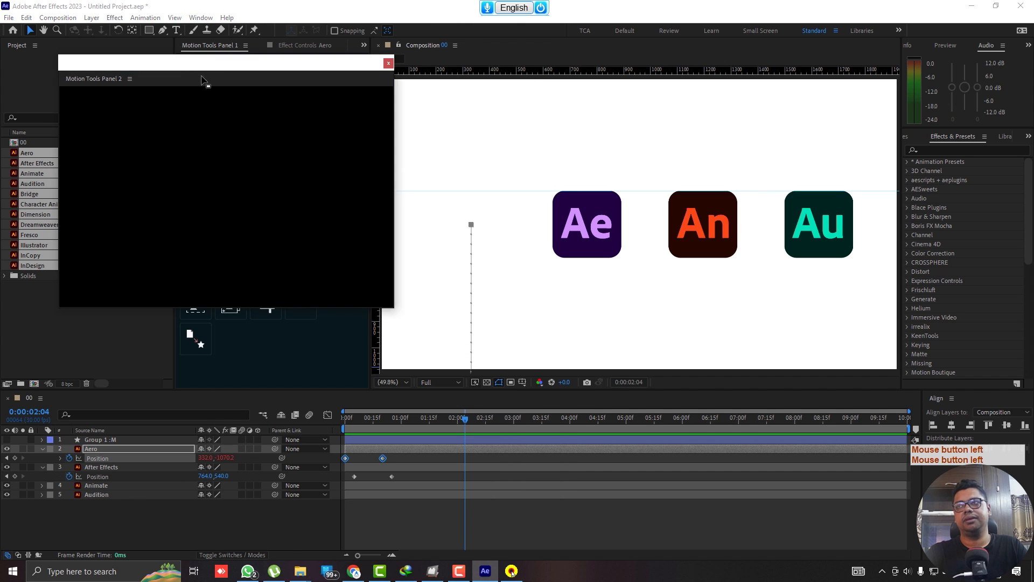
{"action": "left_click_drag", "start_coordinate": [217, 70], "coordinate": [667, 175]}
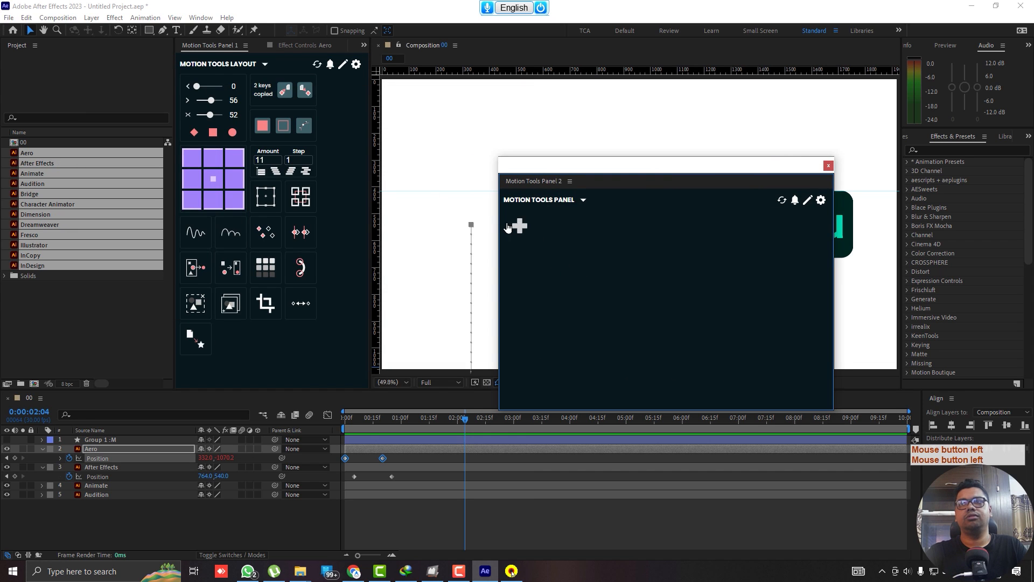
{"action": "left_click", "coordinate": [508, 227]}
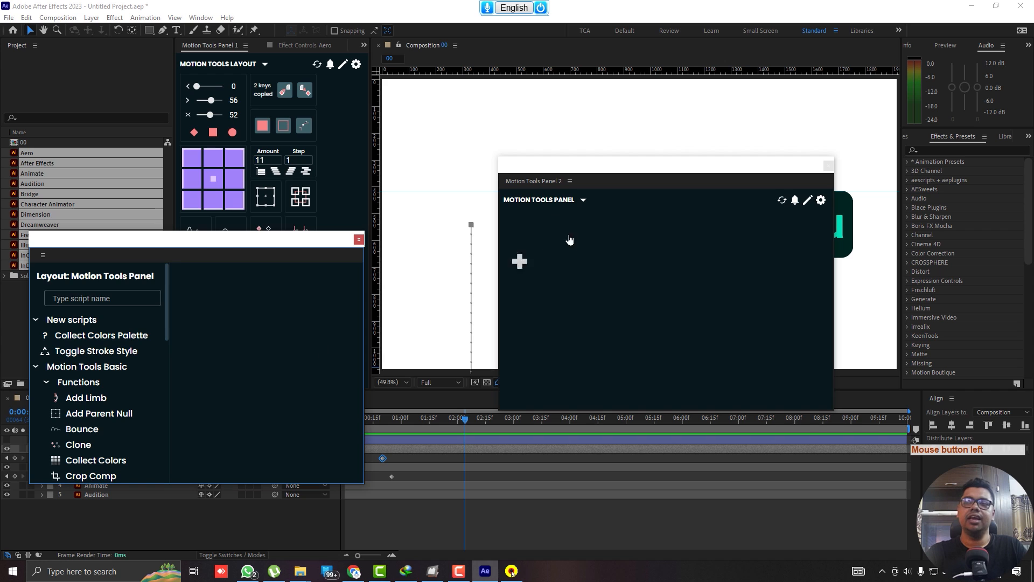
{"action": "left_click", "coordinate": [359, 240]}
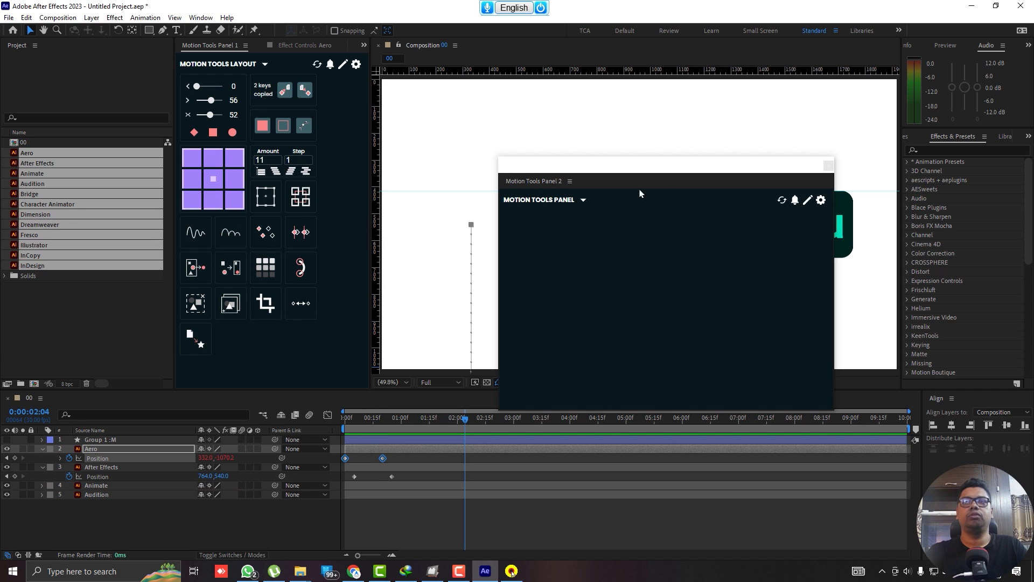
{"action": "left_click", "coordinate": [824, 167]}
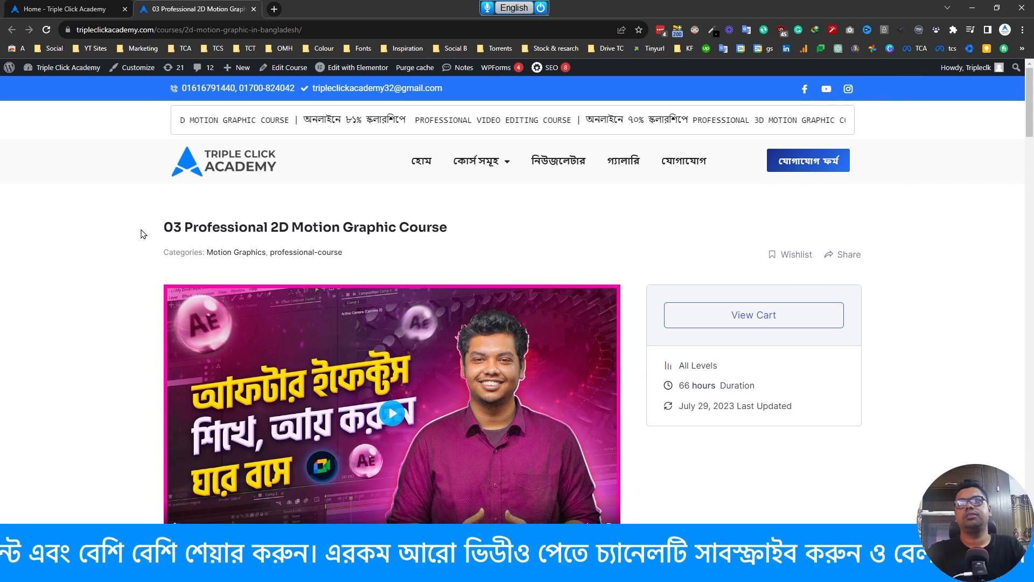
- Switch to Chrome and review the 03 Professional 2D Motion Graphic Course page and the academy's admission form
{"action": "scroll", "coordinate": [141, 213], "scroll_direction": "down", "scroll_amount": 5}
{"action": "scroll", "coordinate": [143, 217], "scroll_direction": "down", "scroll_amount": 10}
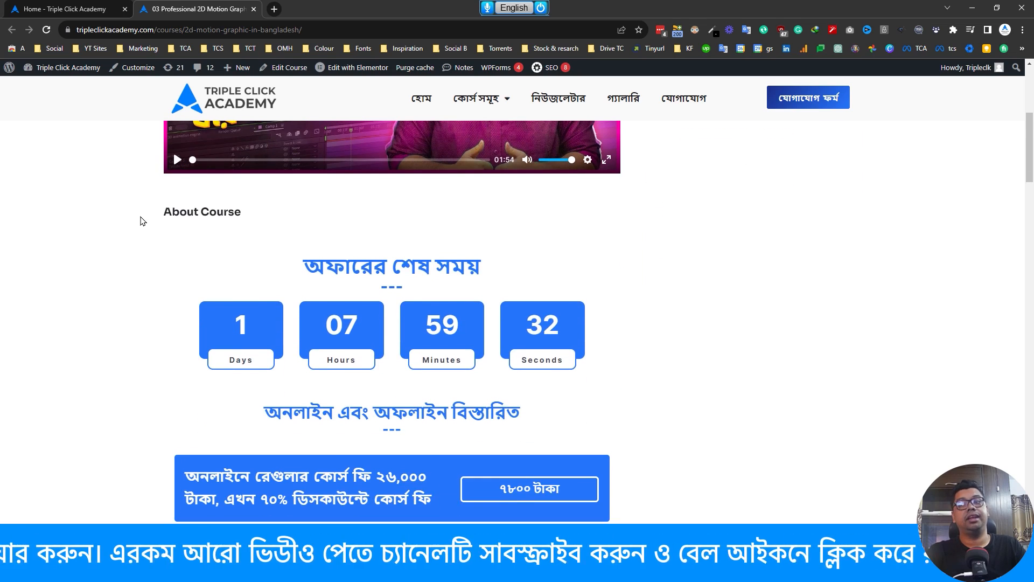
{"action": "scroll", "coordinate": [141, 238], "scroll_direction": "down", "scroll_amount": 12}
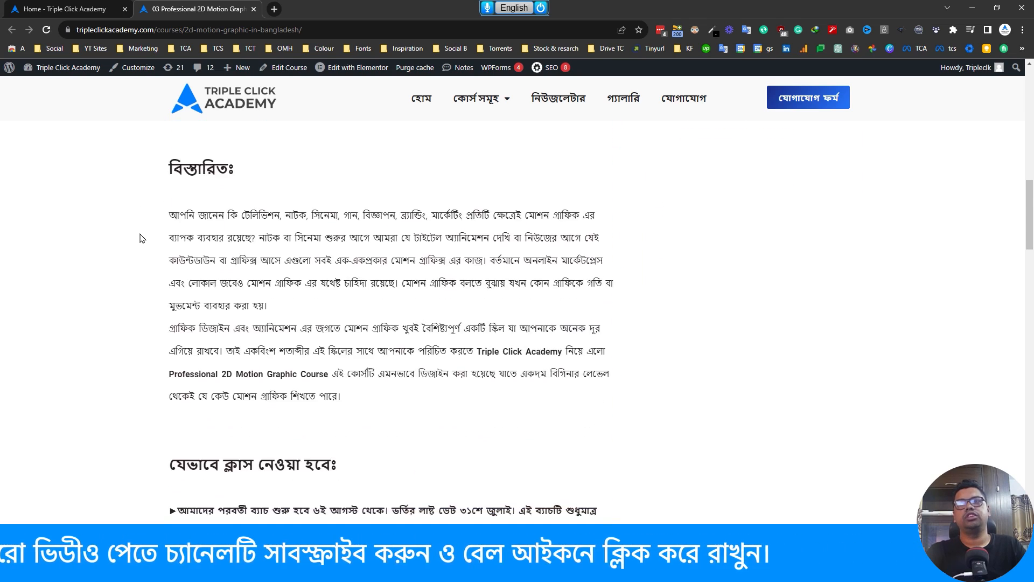
{"action": "scroll", "coordinate": [463, 277], "scroll_direction": "down", "scroll_amount": 2}
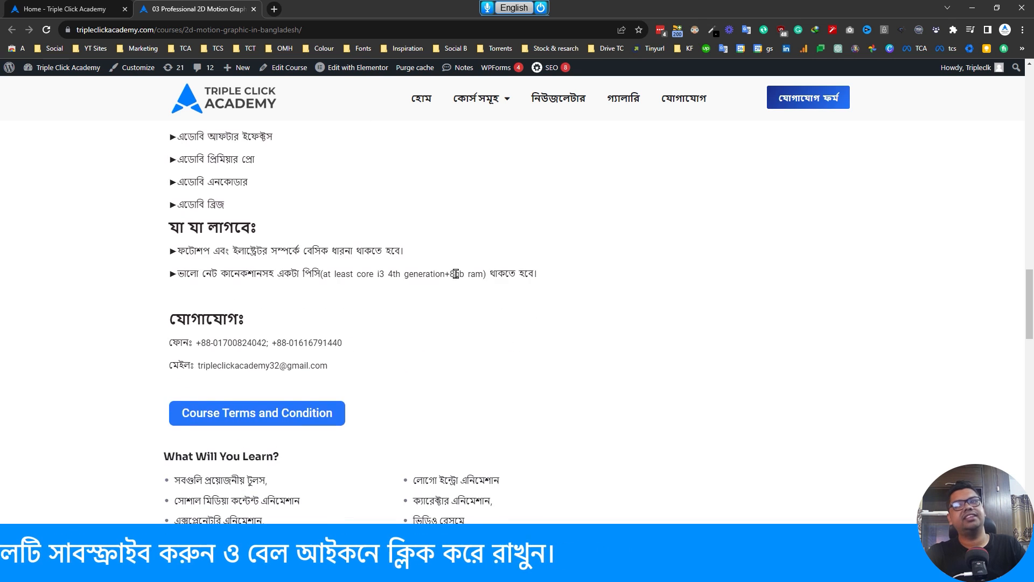
{"action": "scroll", "coordinate": [458, 278], "scroll_direction": "up", "scroll_amount": 7}
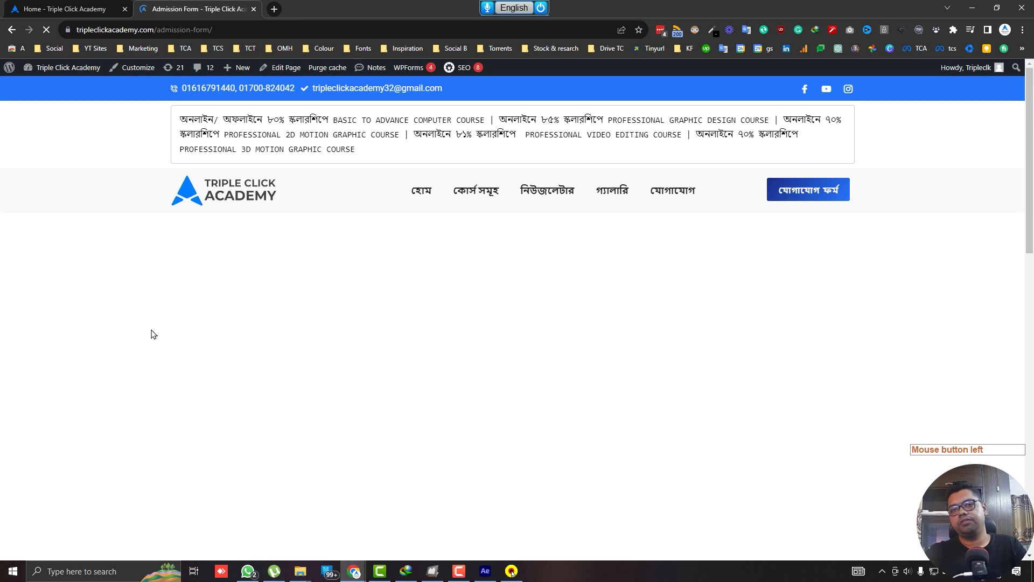
{"action": "scroll", "coordinate": [184, 314], "scroll_direction": "down", "scroll_amount": 2}
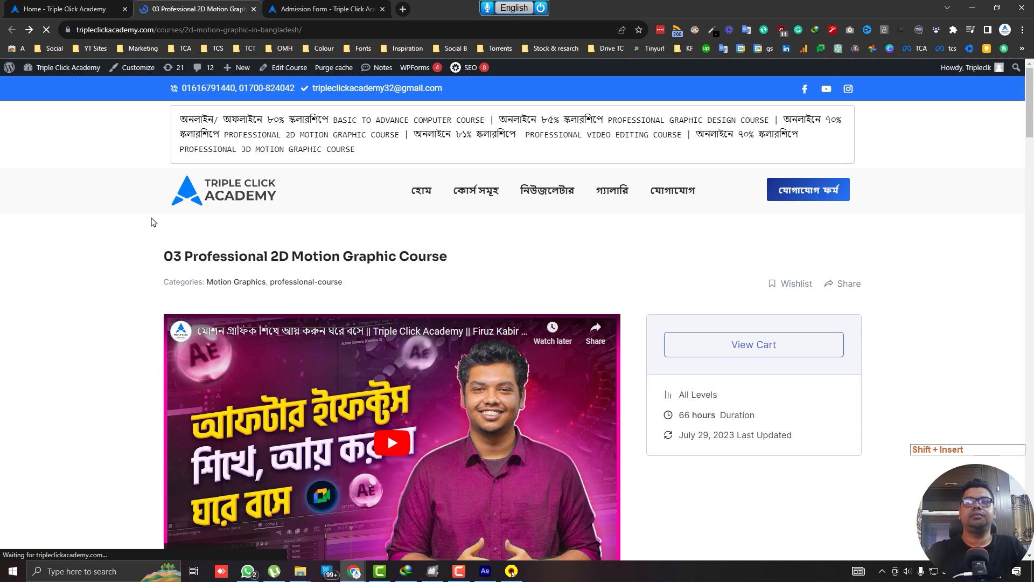
- Read the 2D motion graphic course page from the intro video through the class details, requirements and contact section
{"action": "scroll", "coordinate": [92, 270], "scroll_direction": "down", "scroll_amount": 4}
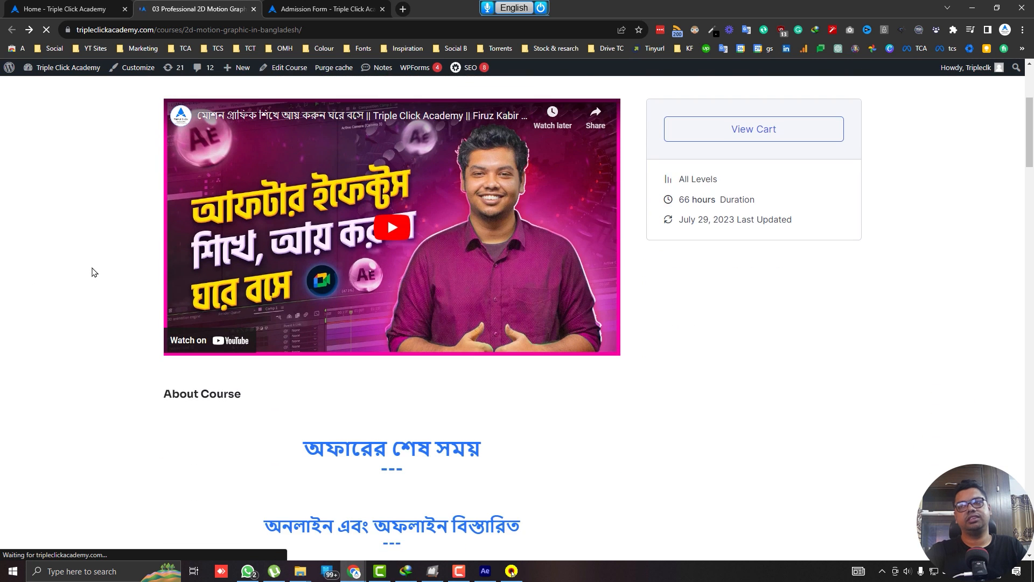
{"action": "scroll", "coordinate": [58, 283], "scroll_direction": "down", "scroll_amount": 6}
{"action": "scroll", "coordinate": [58, 282], "scroll_direction": "down", "scroll_amount": 10}
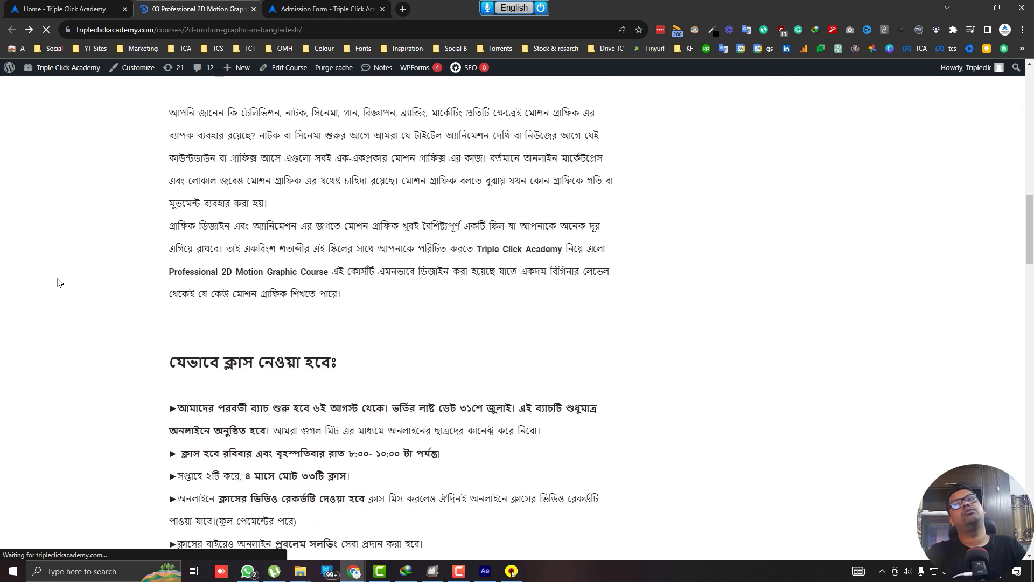
{"action": "scroll", "coordinate": [99, 281], "scroll_direction": "down", "scroll_amount": 4}
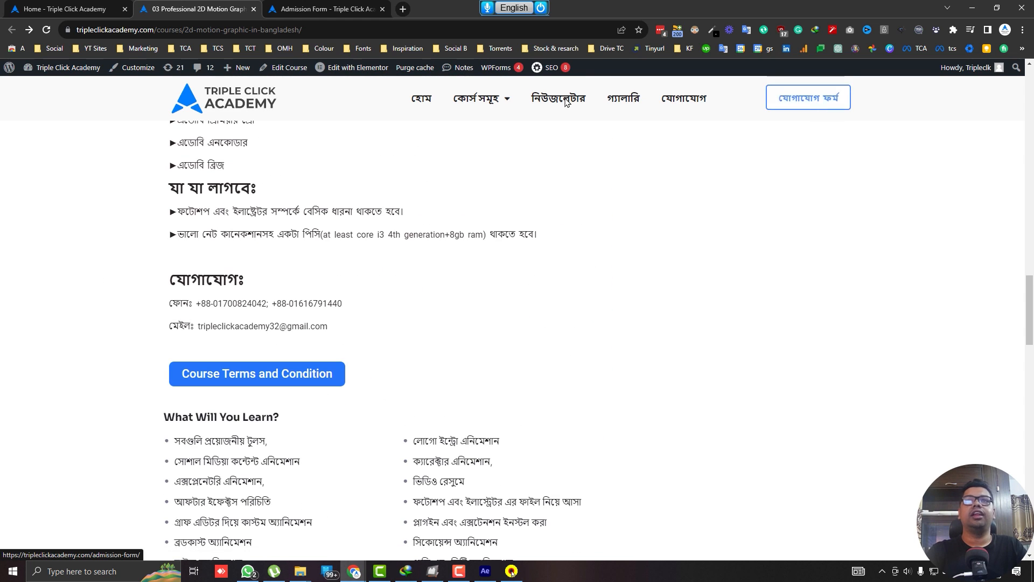
- Examine the course enrolment and referral questions on the admission form, and return to the beginning of the 2D motion graphic course page
{"action": "left_click", "coordinate": [323, 9]}
{"action": "scroll", "coordinate": [210, 321], "scroll_direction": "down", "scroll_amount": 10}
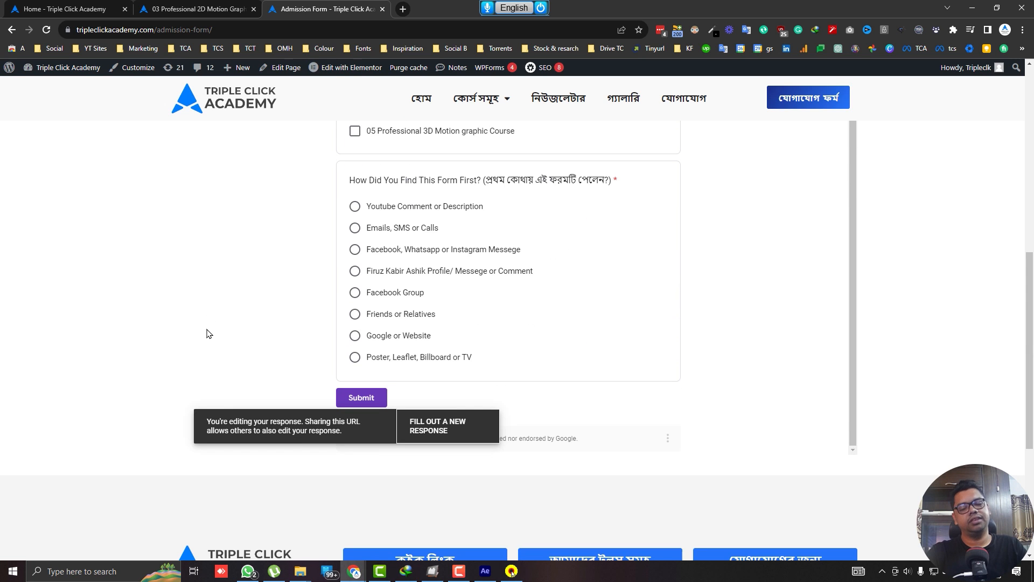
{"action": "scroll", "coordinate": [293, 208], "scroll_direction": "up", "scroll_amount": 5}
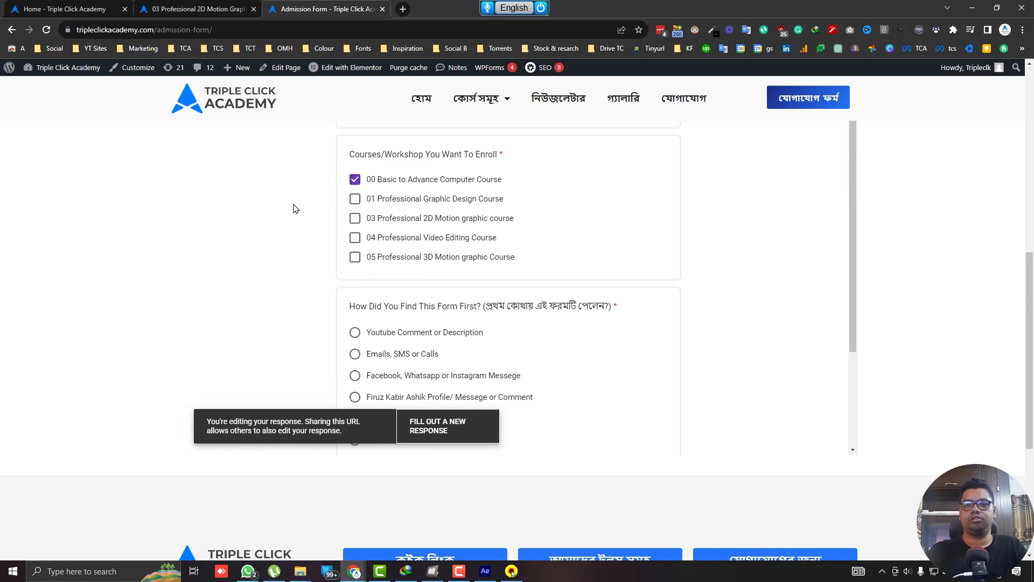
{"action": "left_click", "coordinate": [245, 4]}
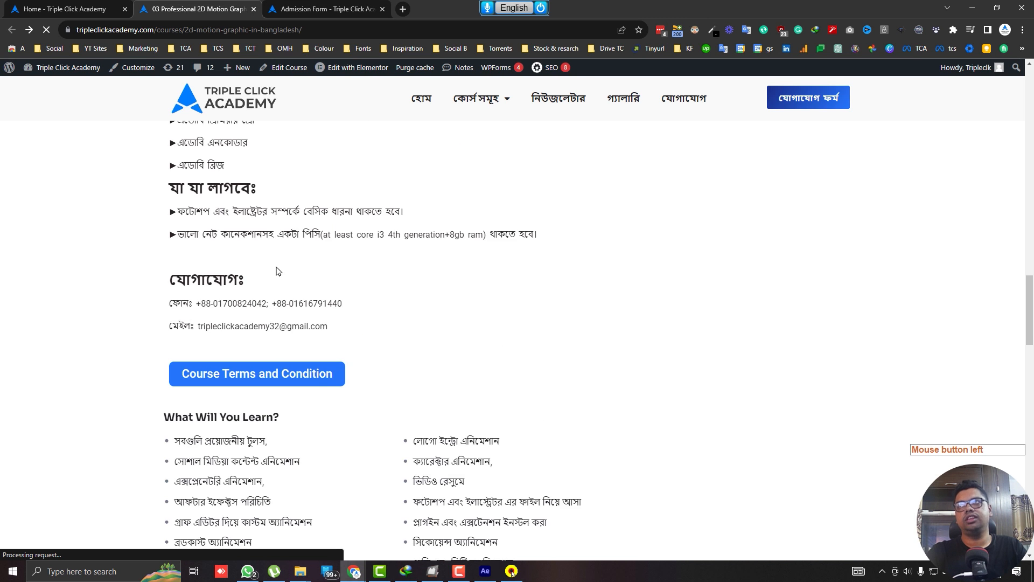
{"action": "scroll", "coordinate": [237, 114], "scroll_direction": "up", "scroll_amount": 10}
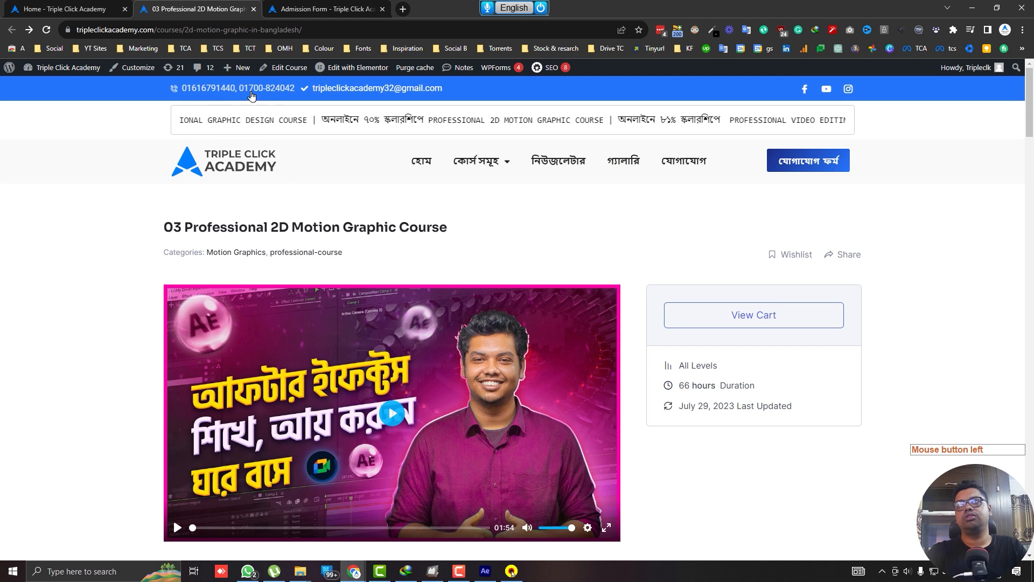